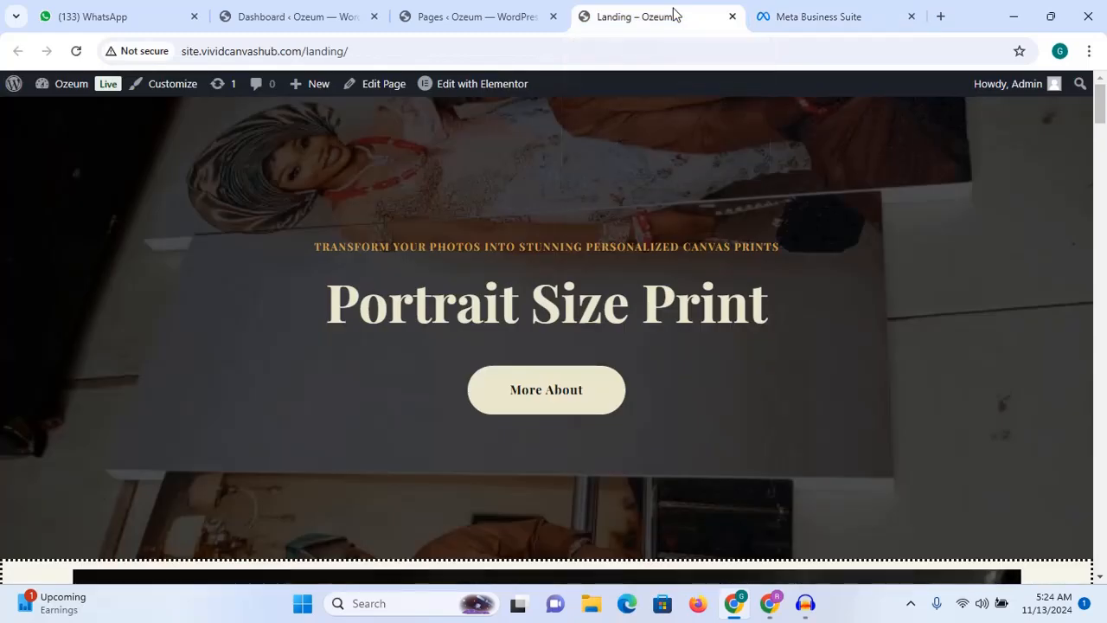
Step: Look over the Meta Business Suite home, the WordPress dashboard and the content of the site's landing page
{"action": "left_click", "coordinate": [865, 19]}
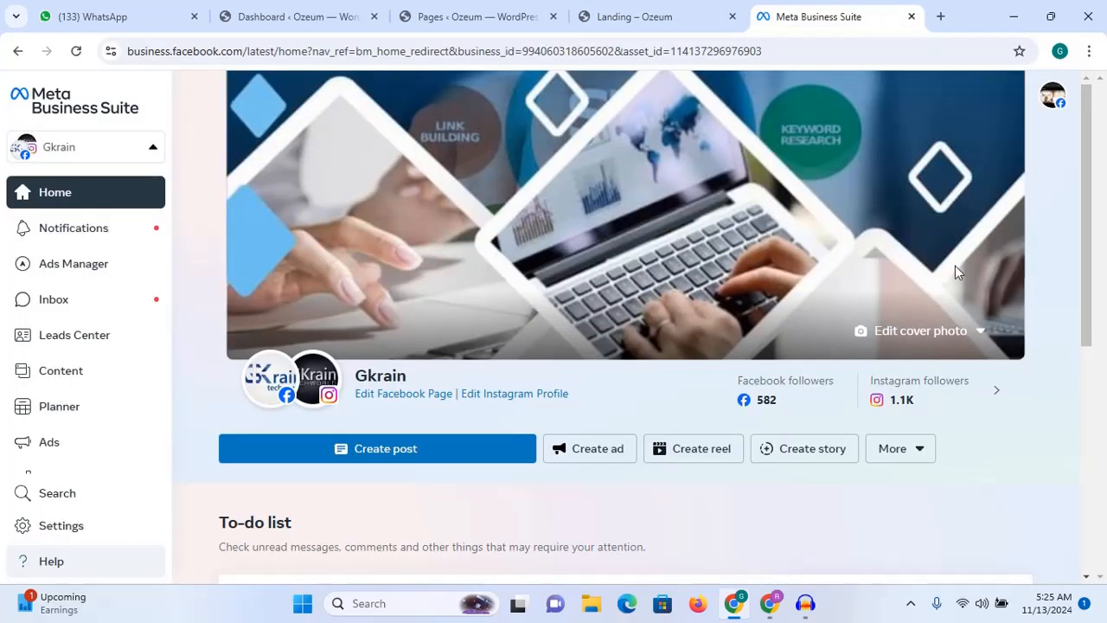
{"action": "left_click", "coordinate": [338, 19]}
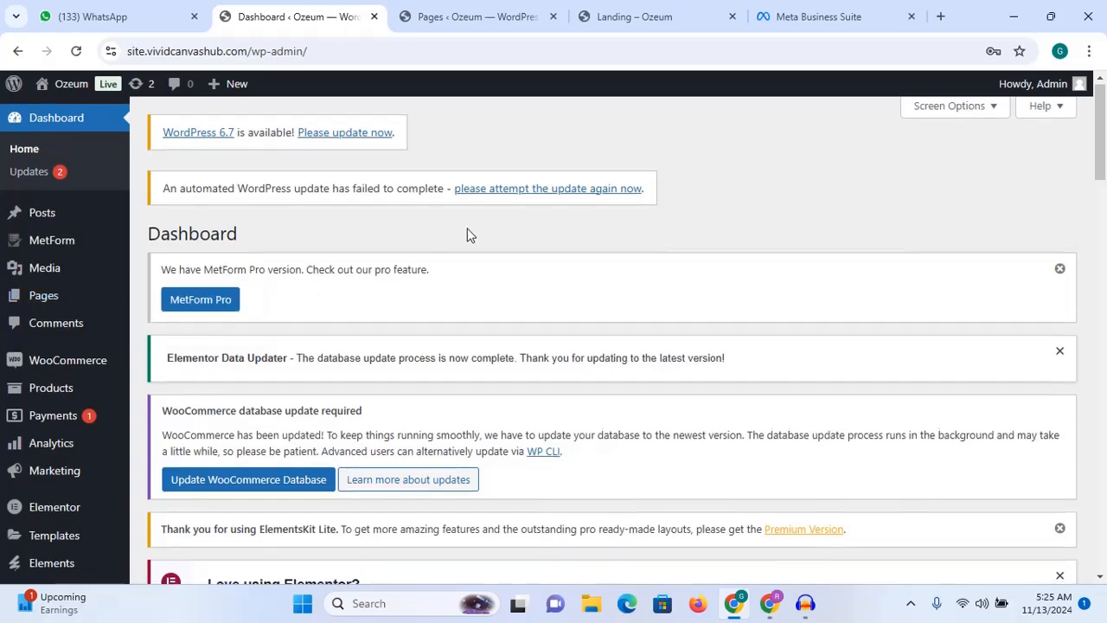
{"action": "scroll", "coordinate": [467, 235], "scroll_direction": "down", "scroll_amount": 3}
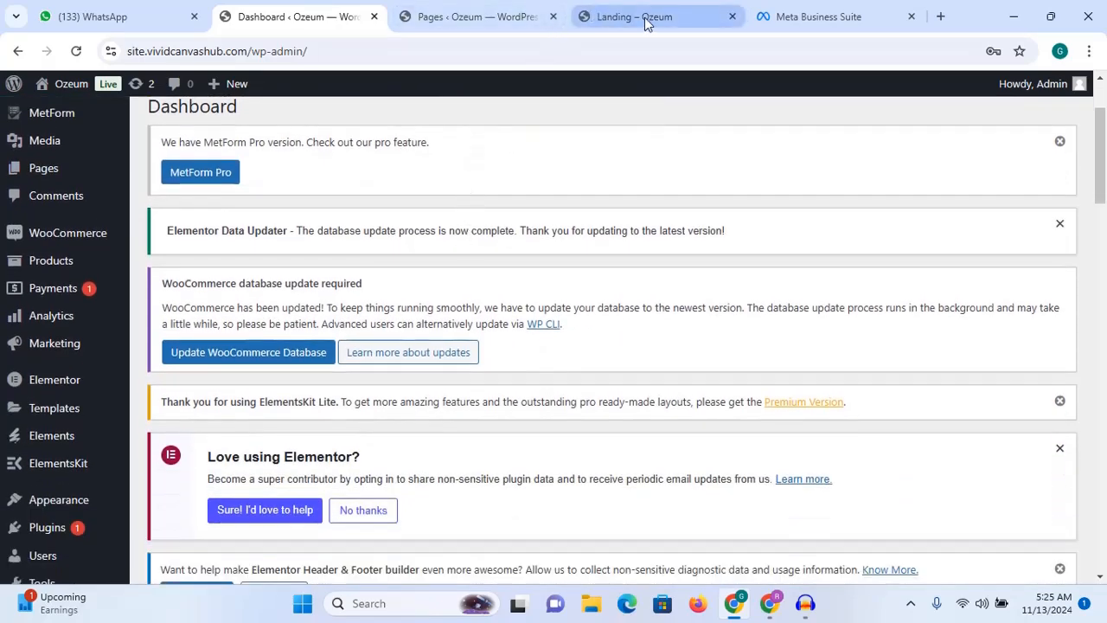
{"action": "left_click", "coordinate": [644, 19]}
{"action": "scroll", "coordinate": [644, 23], "scroll_direction": "down", "scroll_amount": 3}
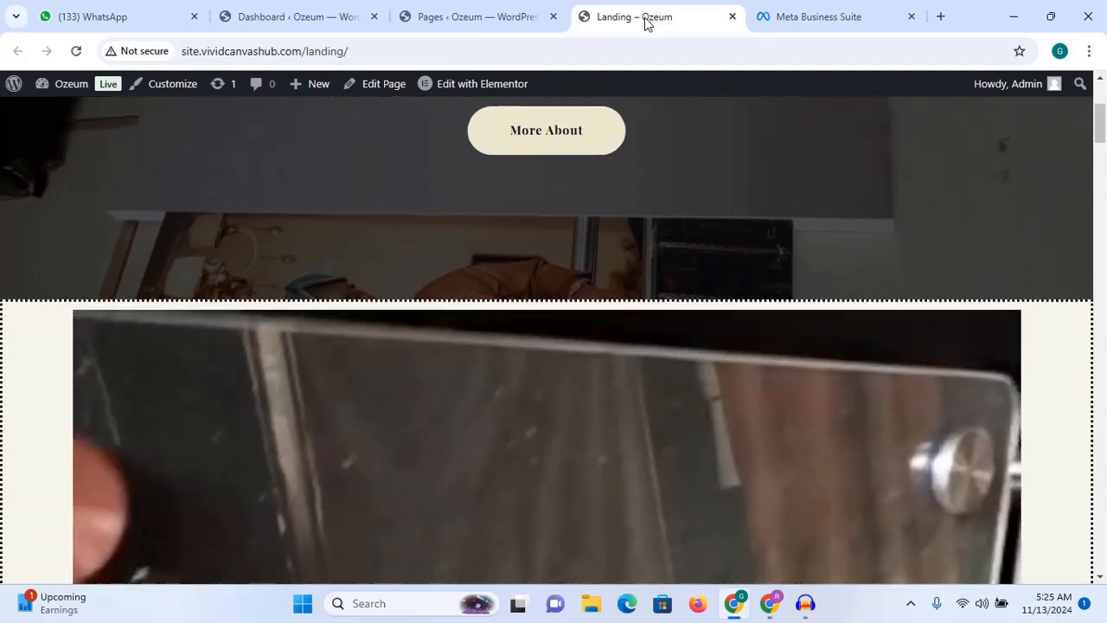
{"action": "scroll", "coordinate": [644, 23], "scroll_direction": "down", "scroll_amount": 4}
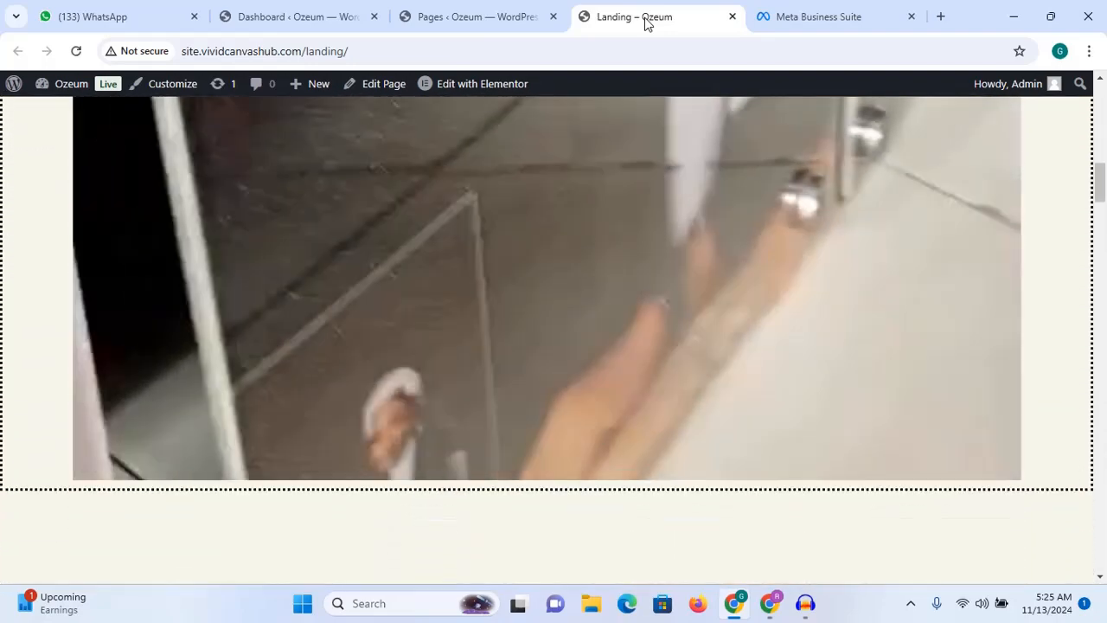
{"action": "scroll", "coordinate": [649, 24], "scroll_direction": "down", "scroll_amount": 1}
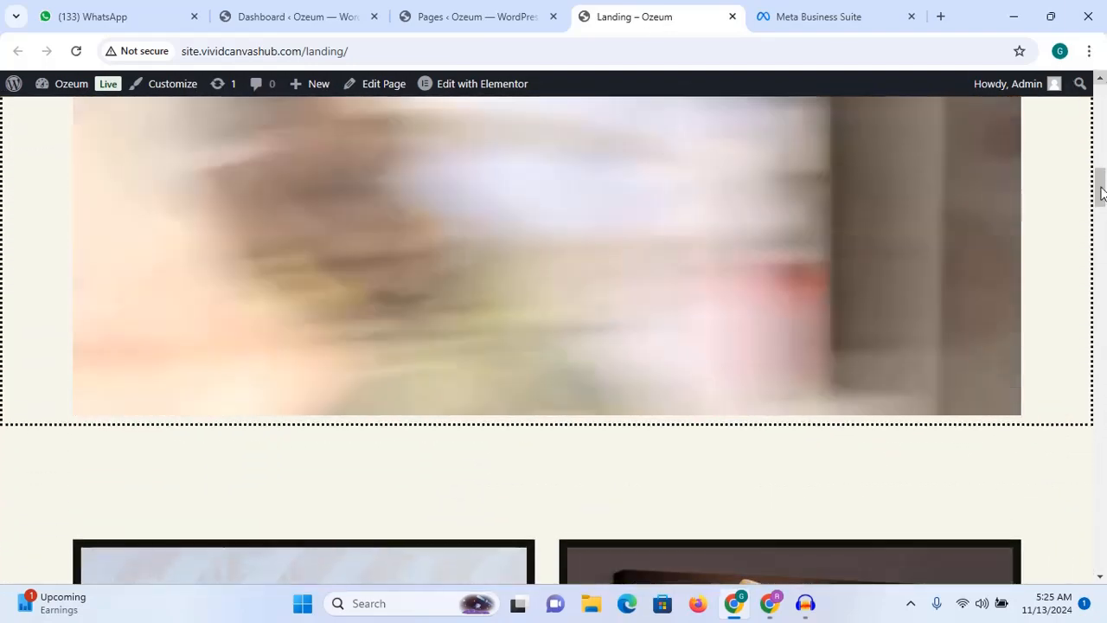
{"action": "left_click_drag", "start_coordinate": [1101, 192], "coordinate": [1102, 108]}
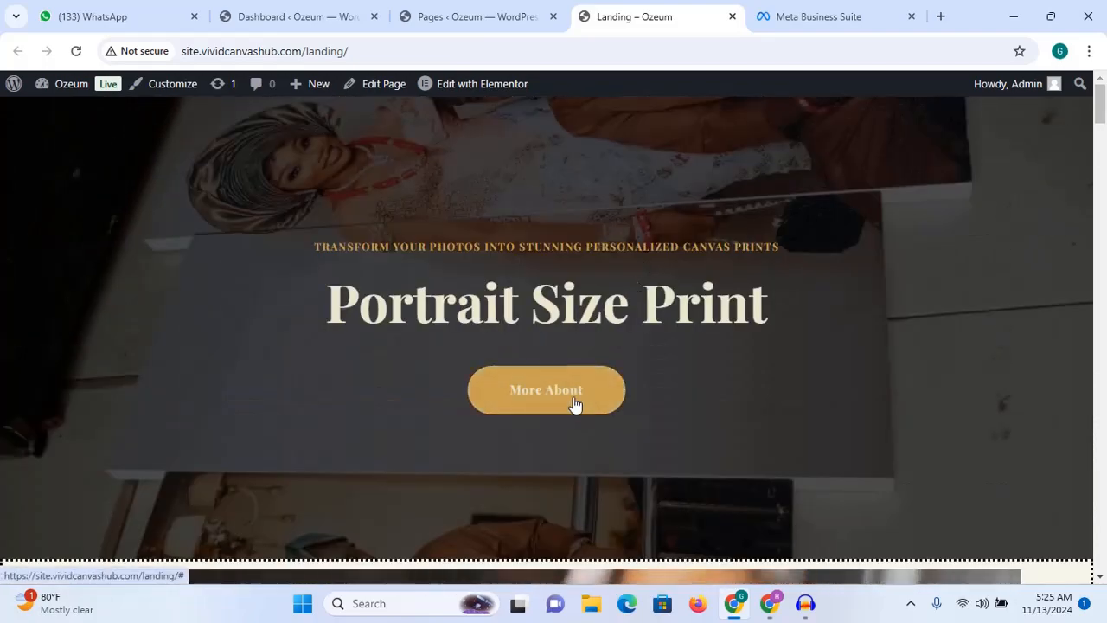
{"action": "left_click_drag", "start_coordinate": [1101, 117], "coordinate": [1101, 150]}
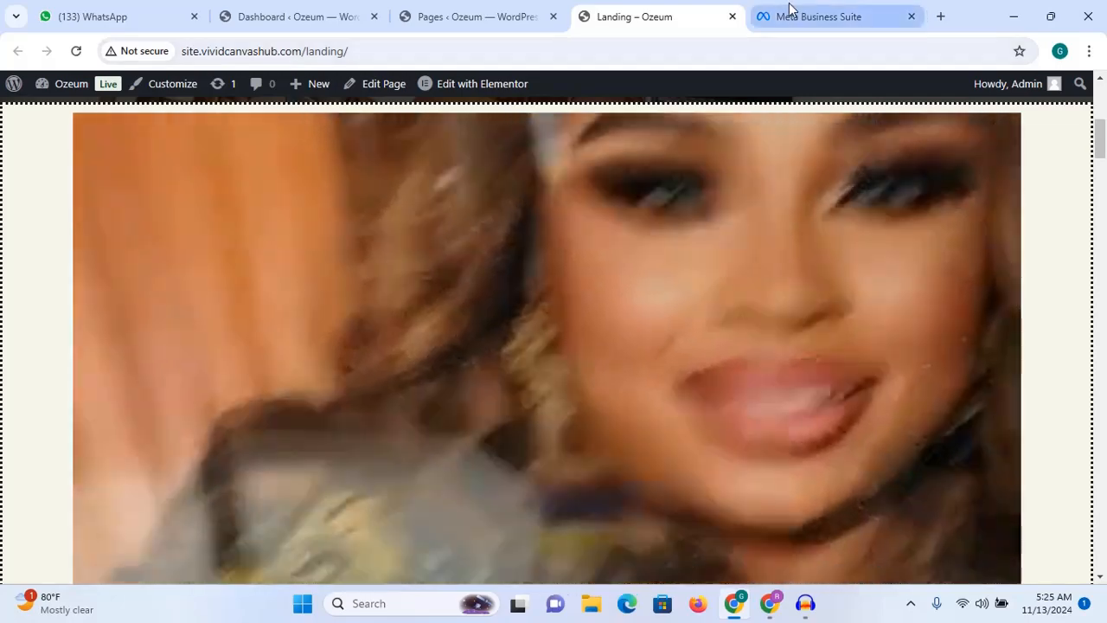
Step: Switch to Meta Business Suite and open Events Manager from the full list of tools
{"action": "left_click", "coordinate": [789, 11]}
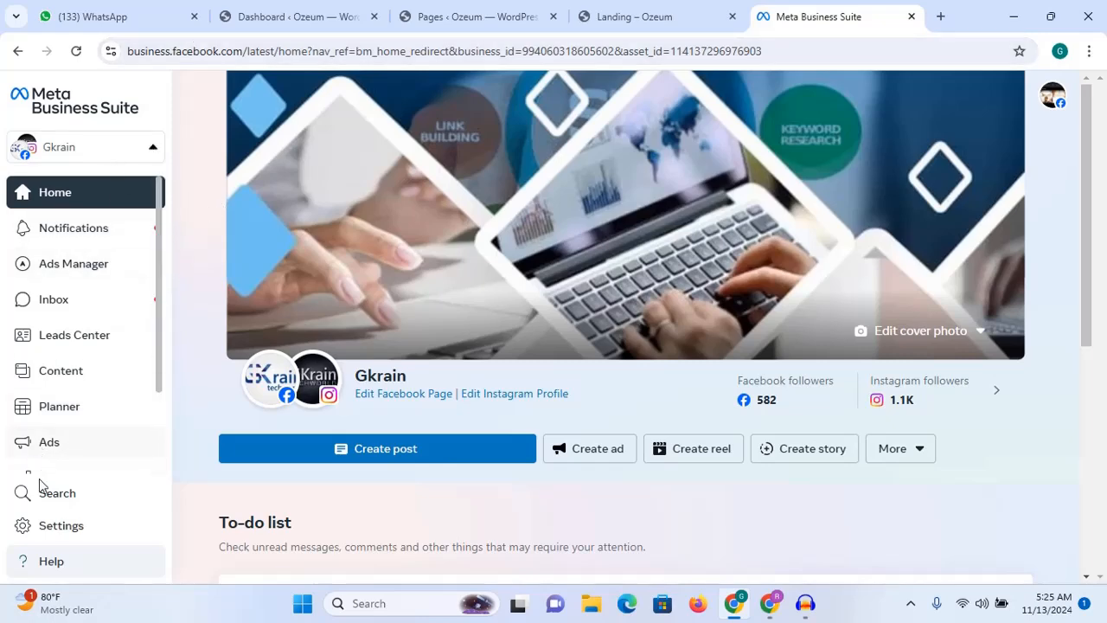
{"action": "left_click_drag", "start_coordinate": [158, 285], "coordinate": [156, 363]}
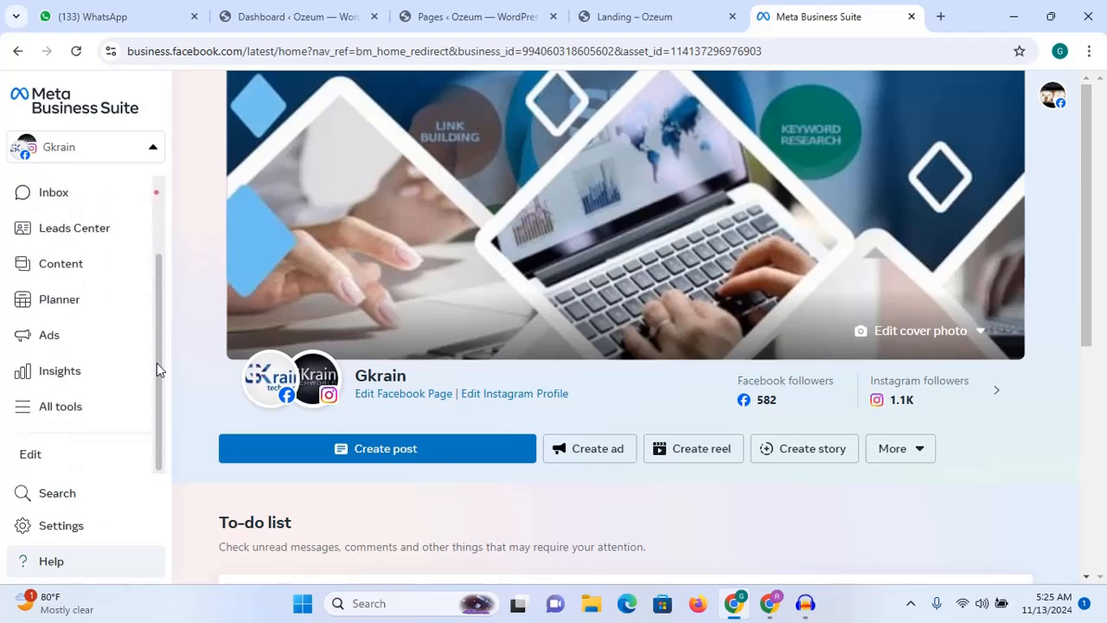
{"action": "left_click", "coordinate": [60, 402]}
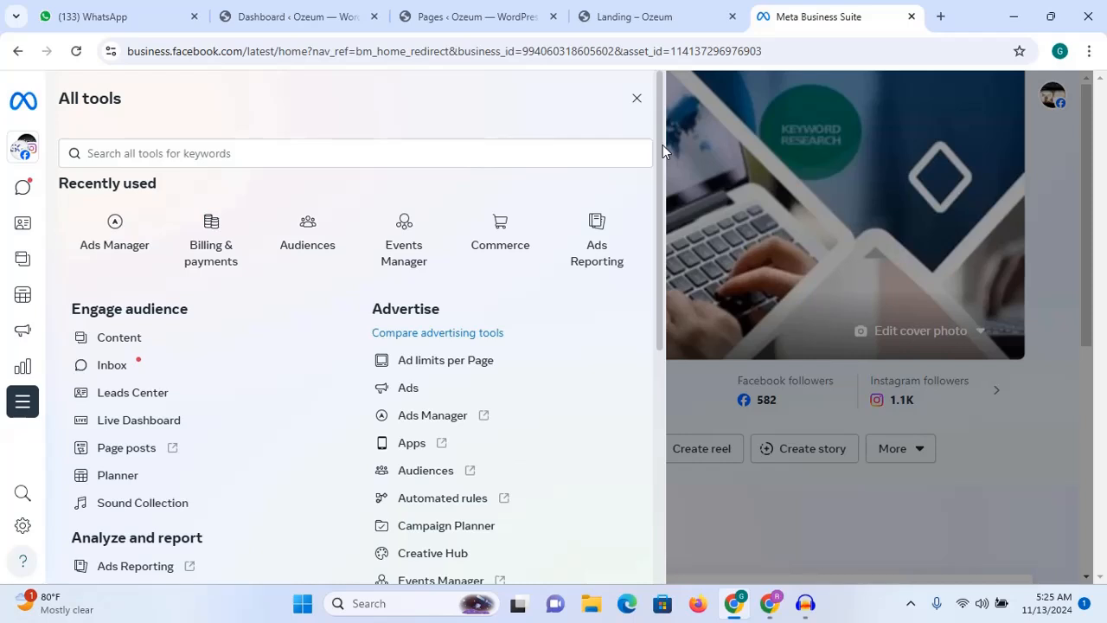
{"action": "left_click_drag", "start_coordinate": [662, 144], "coordinate": [661, 176]}
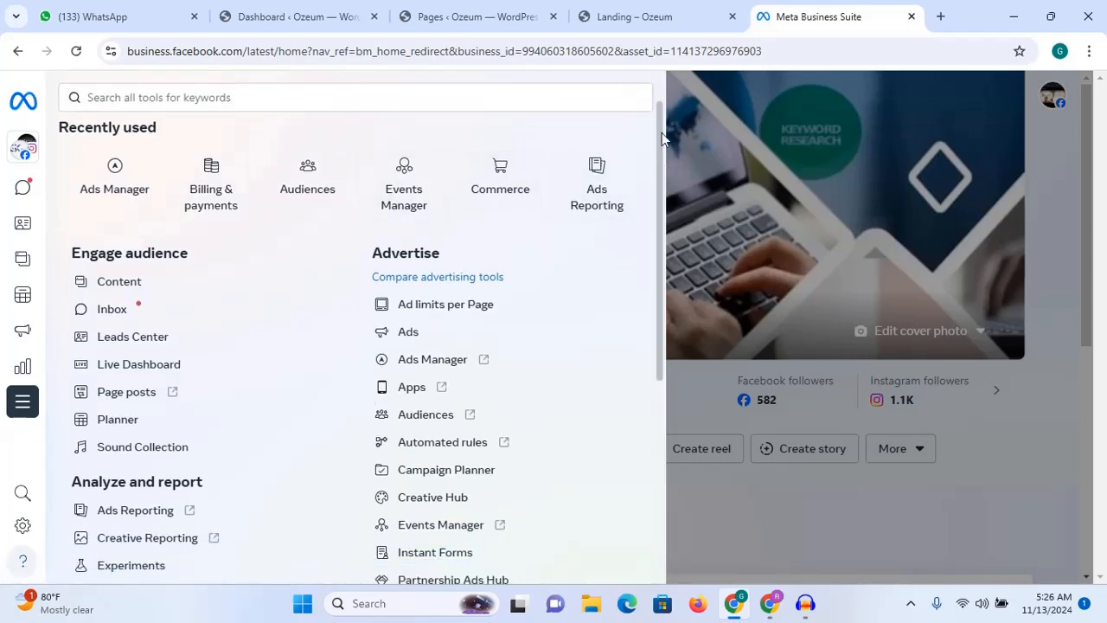
{"action": "scroll", "coordinate": [661, 132], "scroll_direction": "up", "scroll_amount": 1}
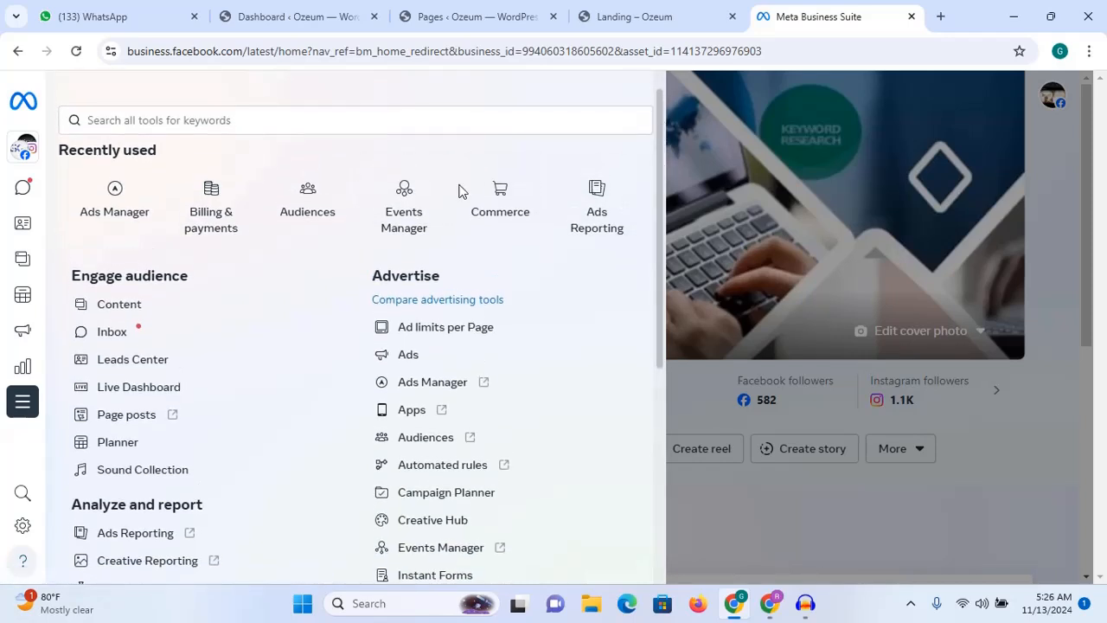
{"action": "left_click", "coordinate": [402, 215]}
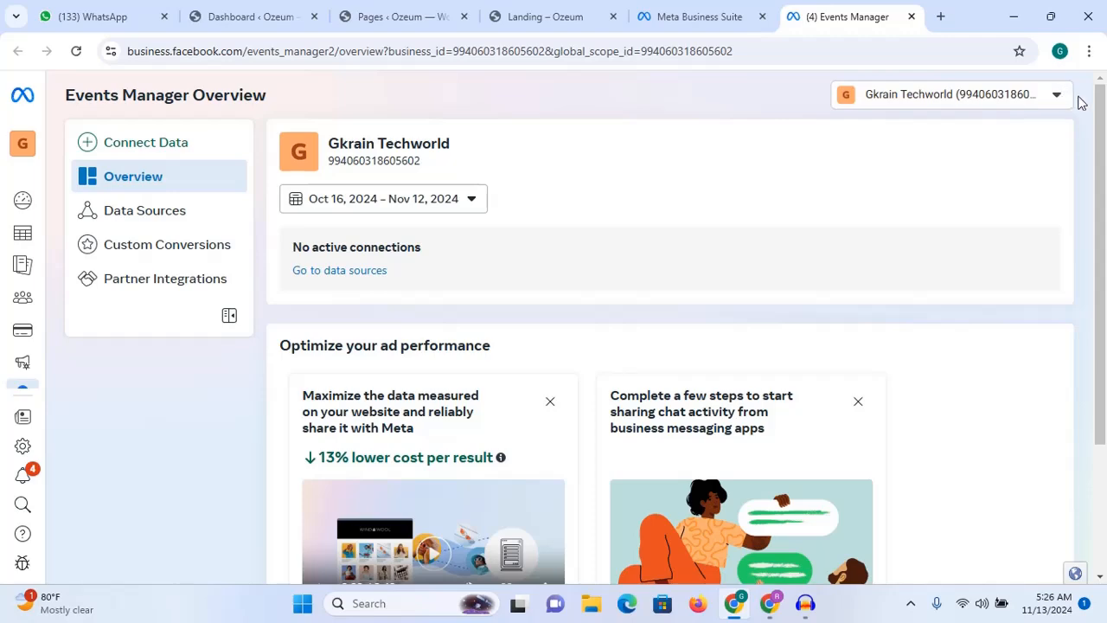
Step: Expand the list of available ad accounts and switch Events Manager to the Tobi Digitals ad account
{"action": "scroll", "coordinate": [1079, 102], "scroll_direction": "down", "scroll_amount": 1}
{"action": "scroll", "coordinate": [994, 94], "scroll_direction": "up", "scroll_amount": 1}
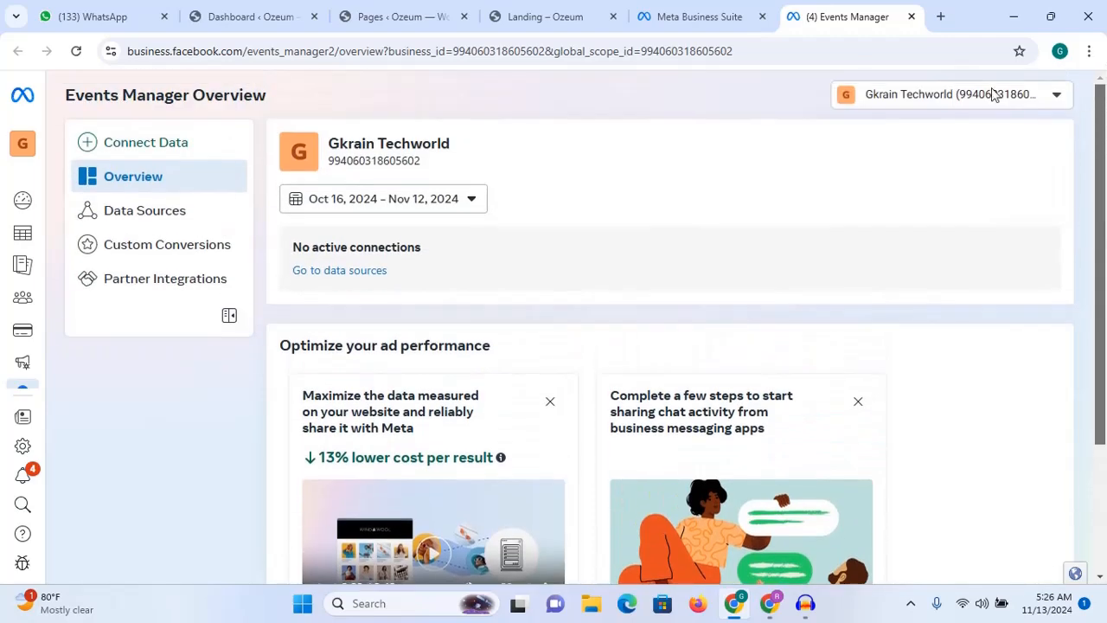
{"action": "left_click", "coordinate": [1054, 98]}
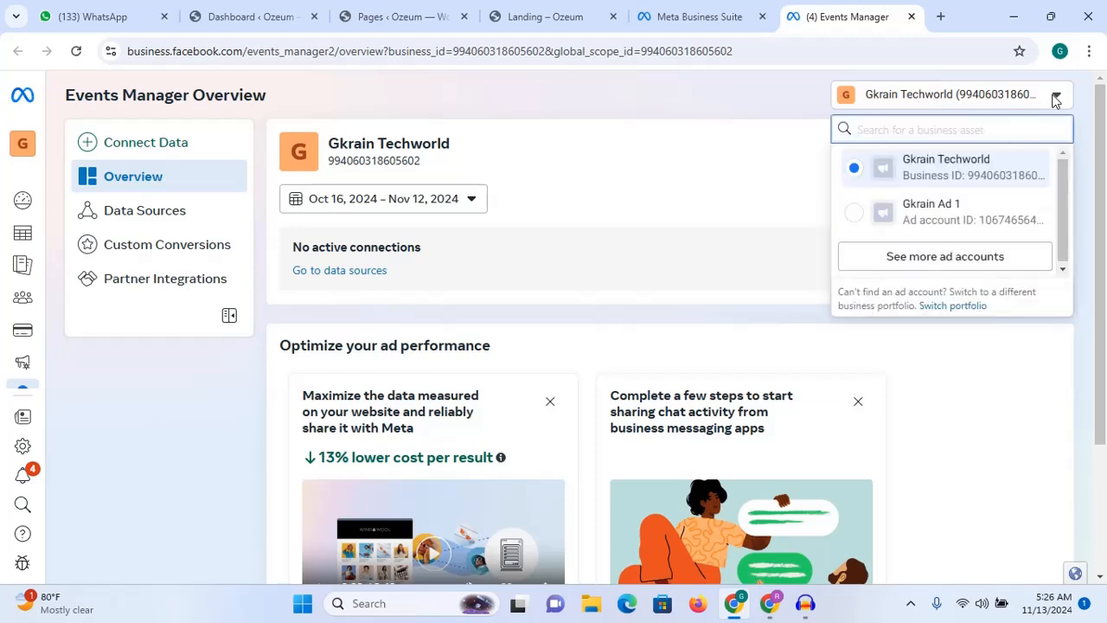
{"action": "left_click", "coordinate": [964, 256]}
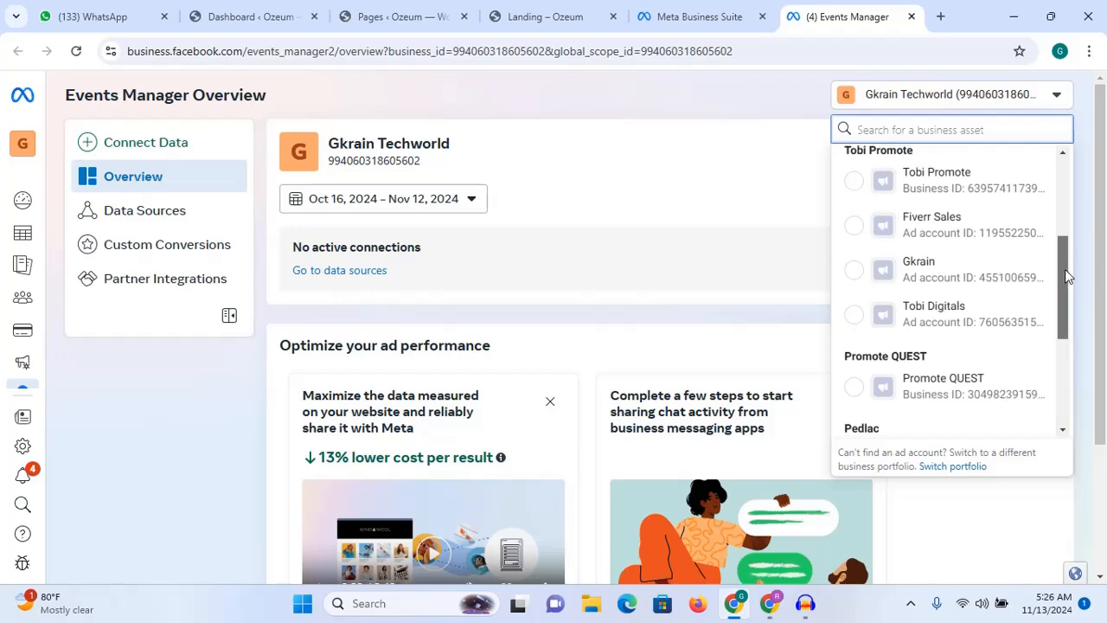
{"action": "scroll", "coordinate": [884, 167], "scroll_direction": "up", "scroll_amount": 1}
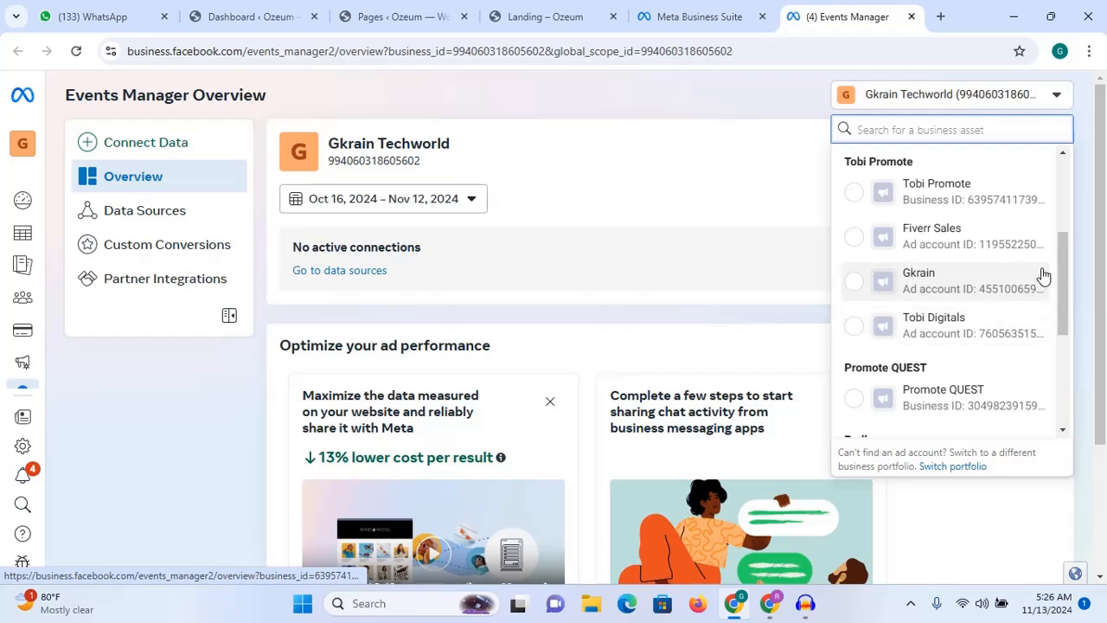
{"action": "left_click_drag", "start_coordinate": [1063, 266], "coordinate": [1073, 366]}
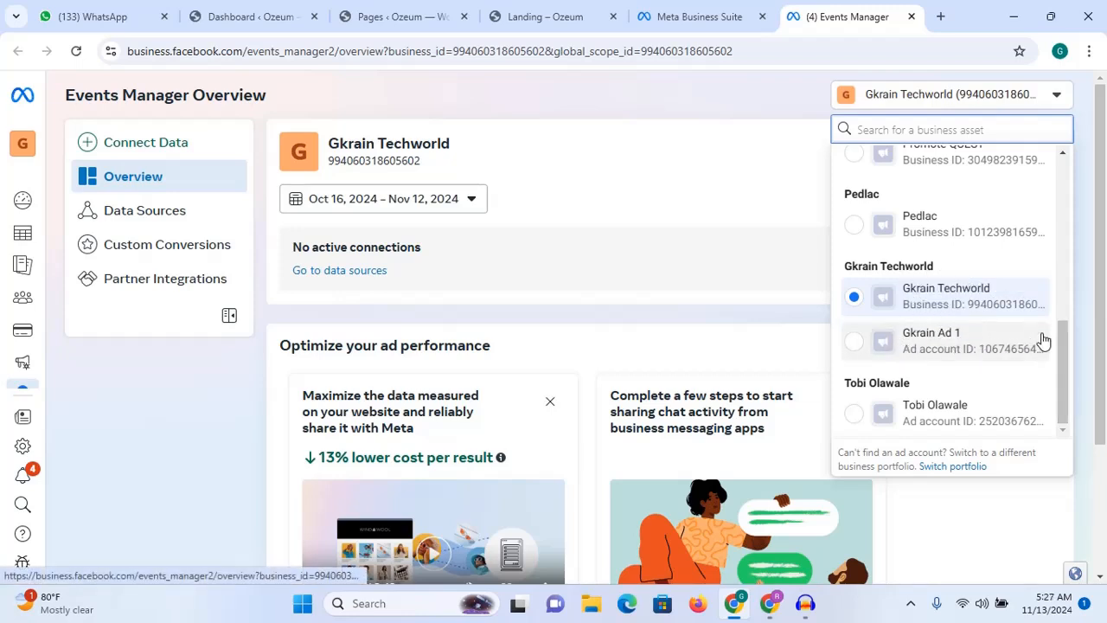
{"action": "left_click_drag", "start_coordinate": [1067, 351], "coordinate": [1064, 269]}
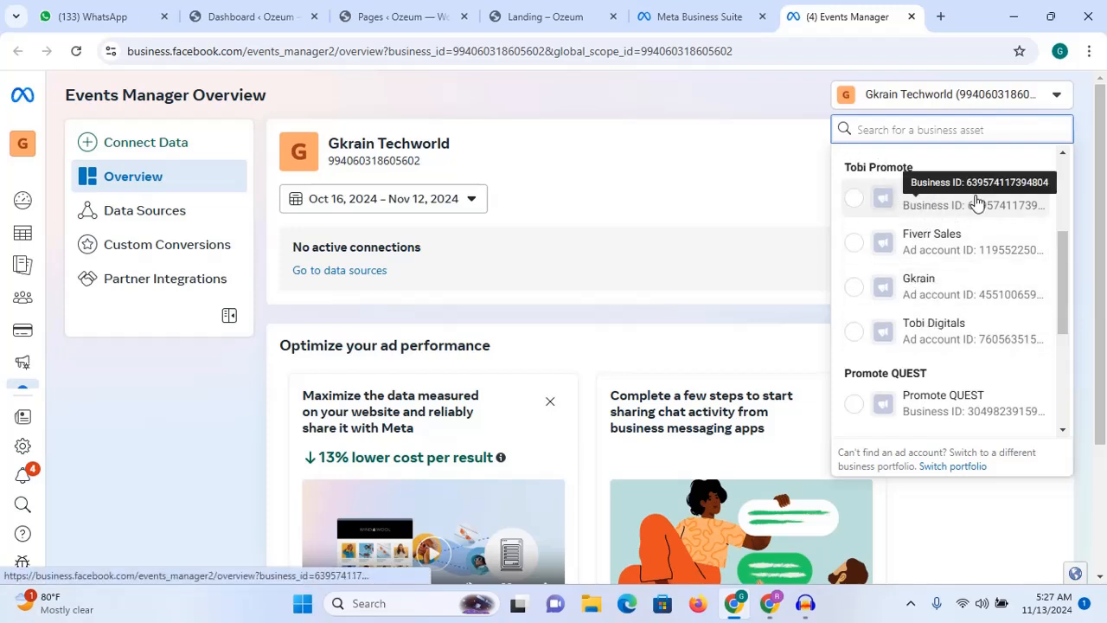
{"action": "scroll", "coordinate": [1064, 266], "scroll_direction": "down", "scroll_amount": 1}
{"action": "left_click_drag", "start_coordinate": [1064, 267], "coordinate": [1064, 273]}
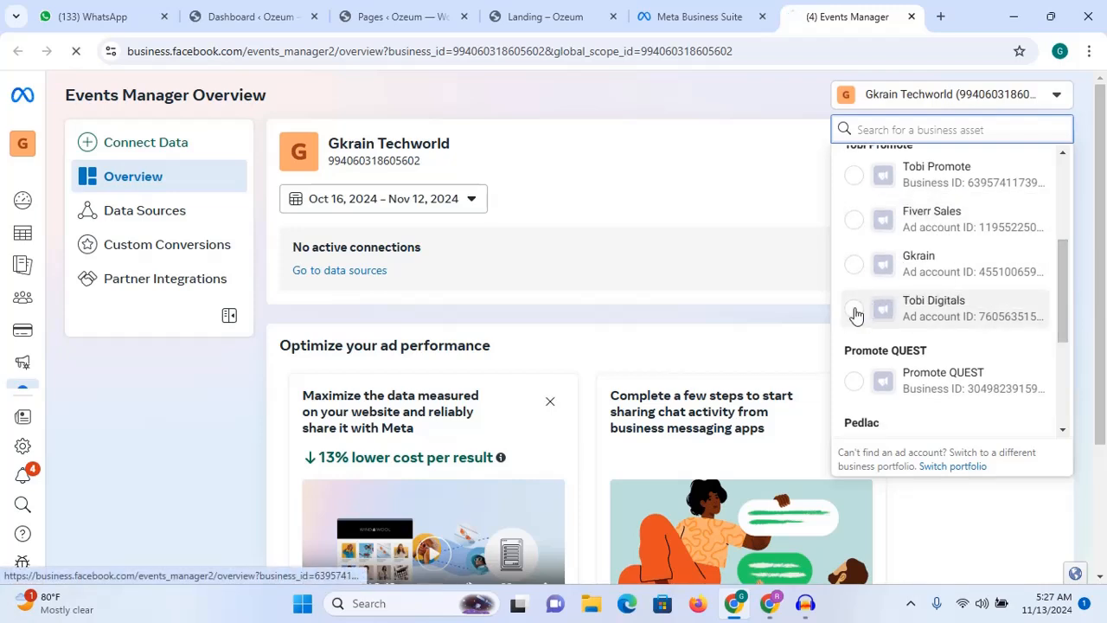
{"action": "left_click", "coordinate": [855, 313]}
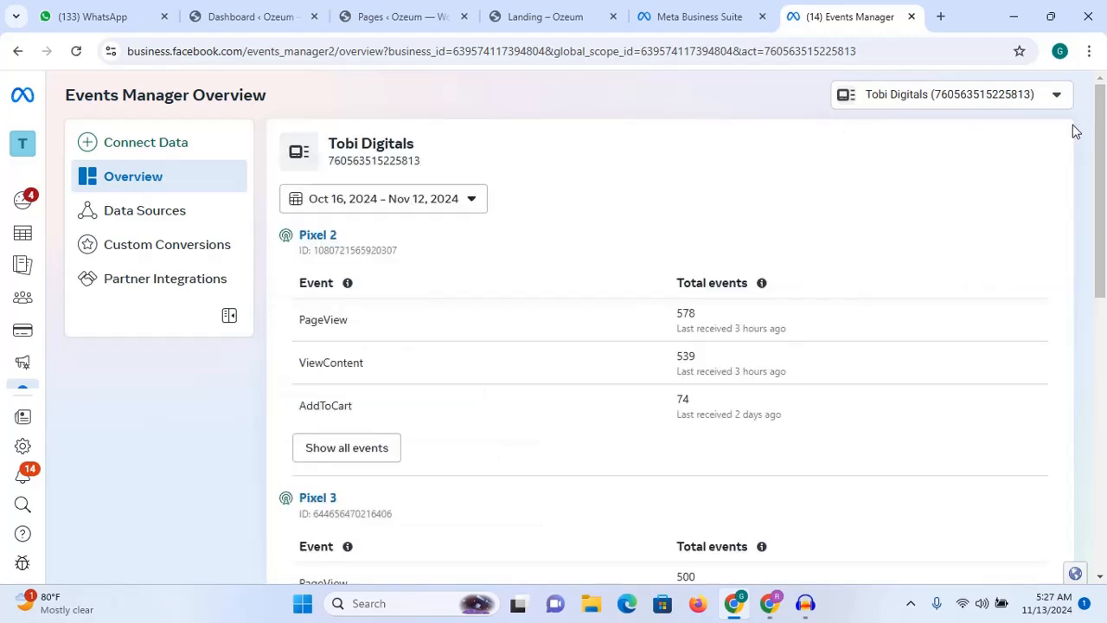
Step: Review the account's pixel overview, open the Pixel 2 dataset, and examine its activity chart and event list
{"action": "left_click_drag", "start_coordinate": [1102, 132], "coordinate": [1105, 173]}
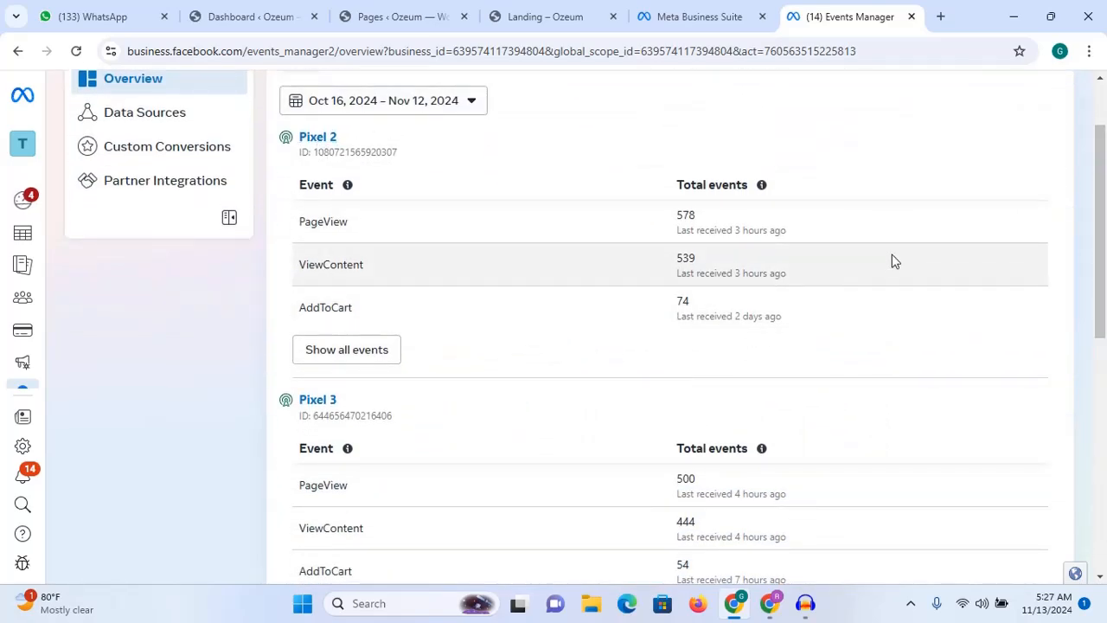
{"action": "scroll", "coordinate": [1104, 221], "scroll_direction": "up", "scroll_amount": 2}
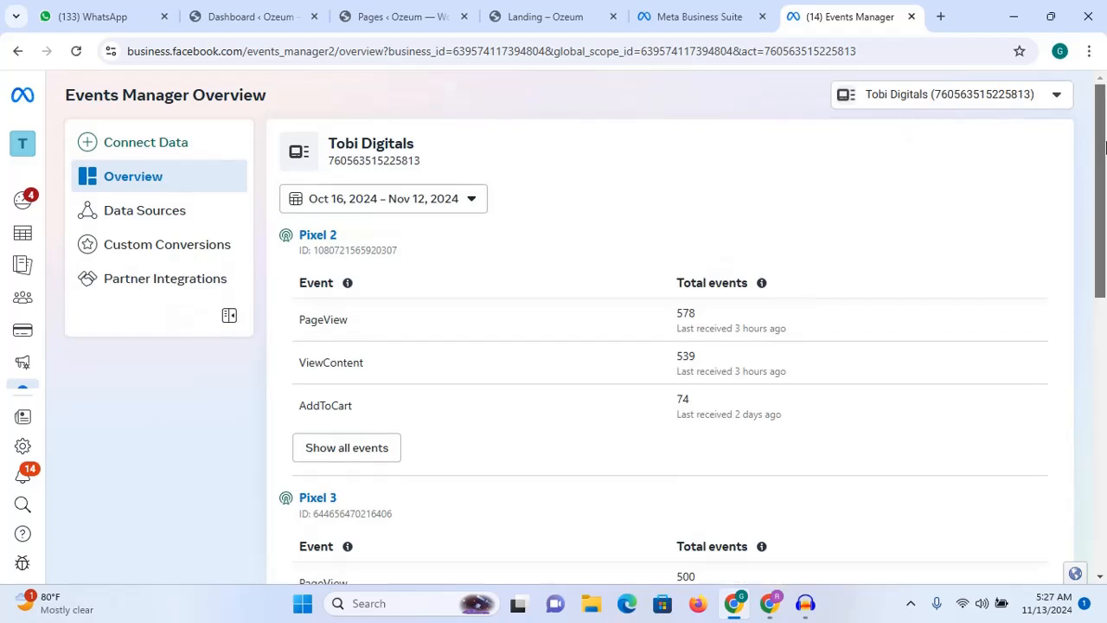
{"action": "scroll", "coordinate": [1006, 181], "scroll_direction": "down", "scroll_amount": 1}
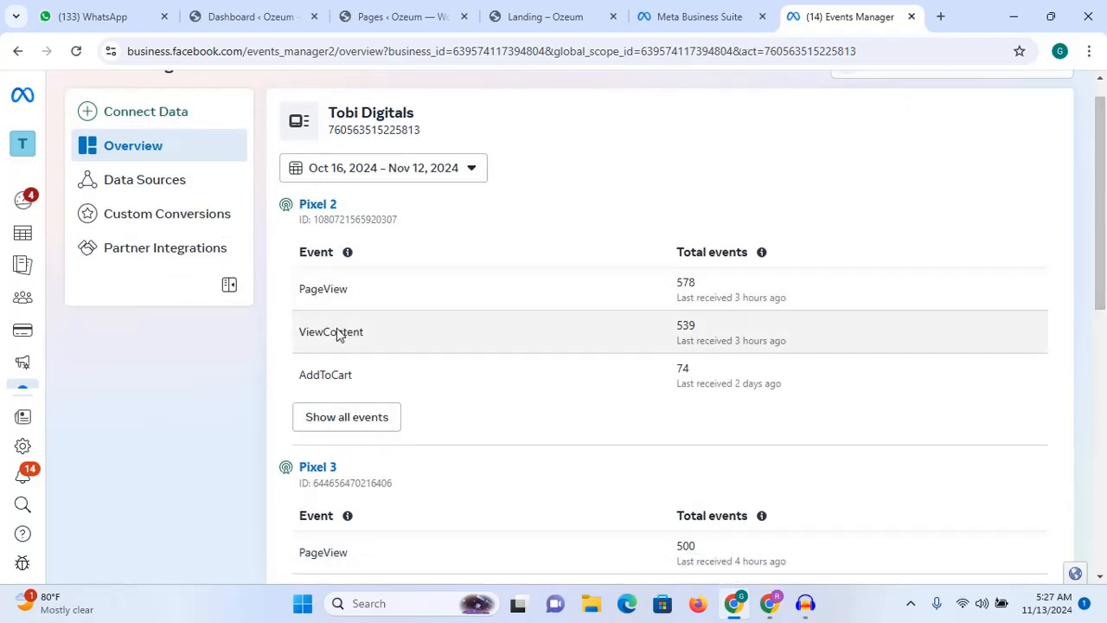
{"action": "left_click_drag", "start_coordinate": [1104, 190], "coordinate": [1104, 192]}
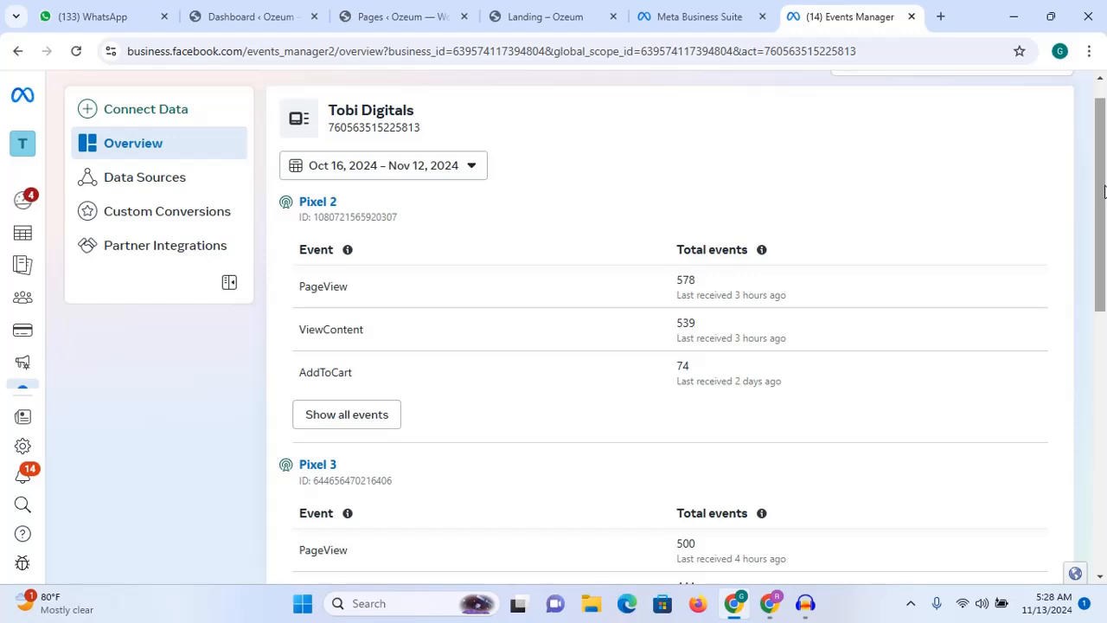
{"action": "left_click", "coordinate": [321, 205]}
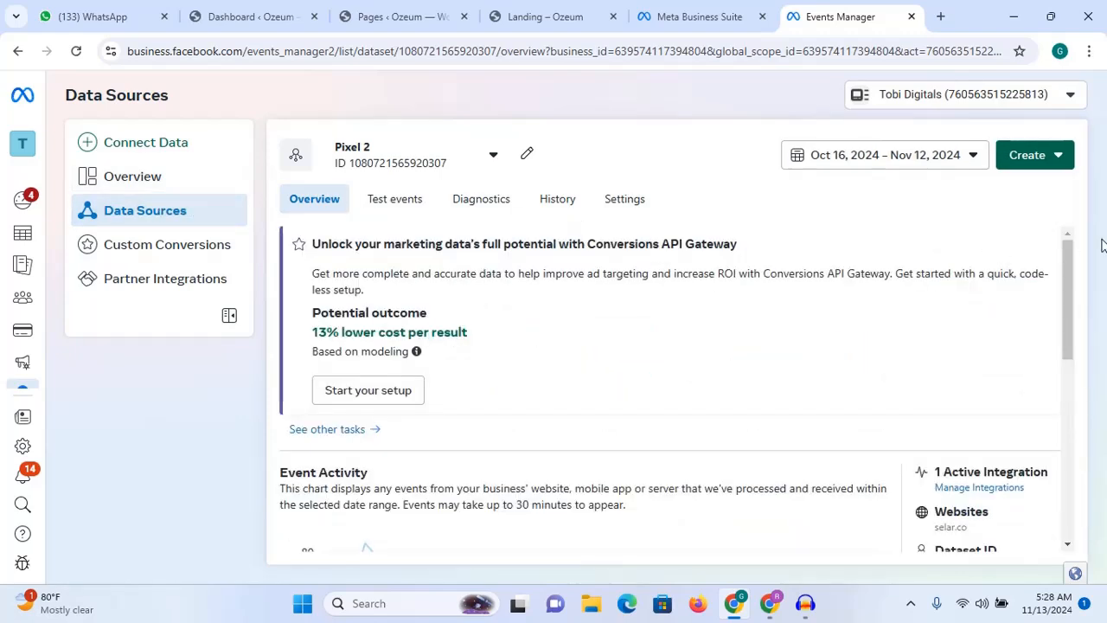
{"action": "left_click_drag", "start_coordinate": [1070, 276], "coordinate": [1070, 371]}
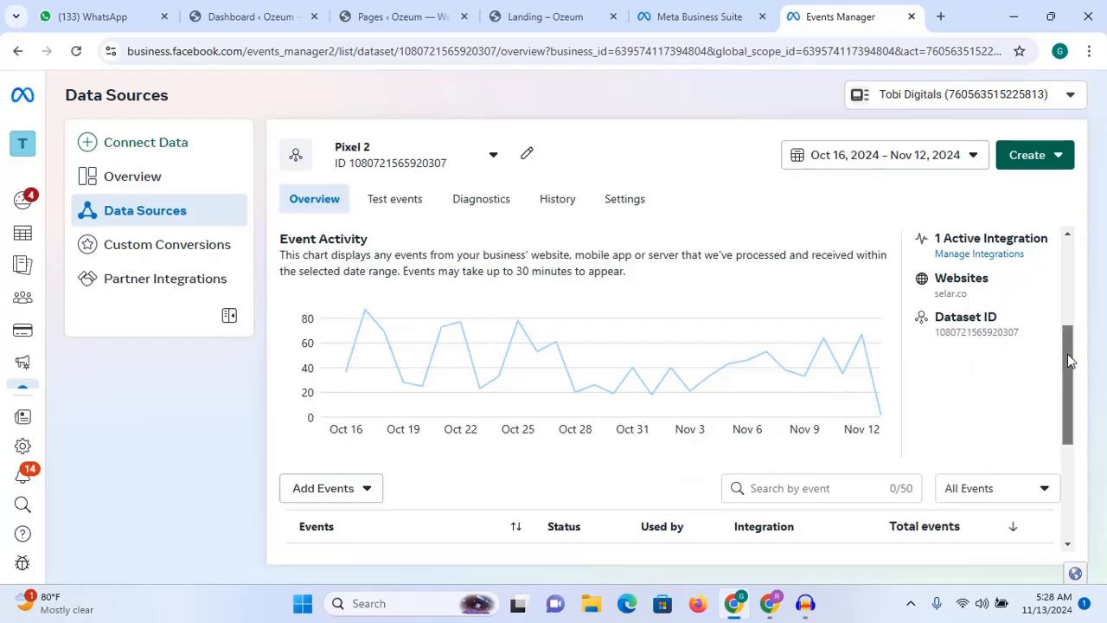
{"action": "left_click_drag", "start_coordinate": [1070, 361], "coordinate": [1069, 450]}
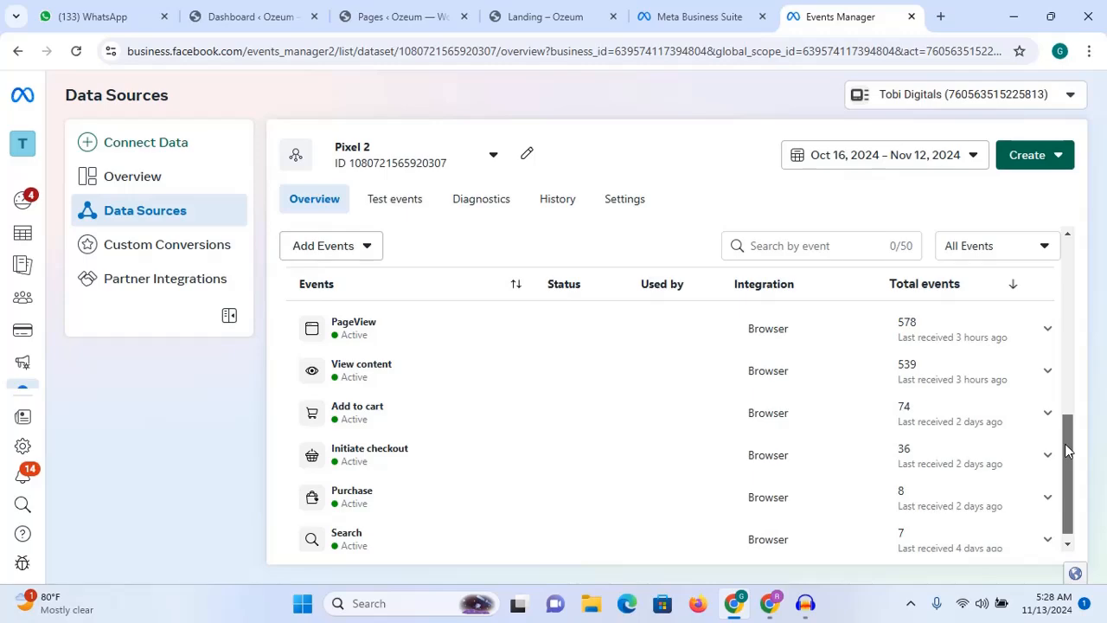
{"action": "left_click_drag", "start_coordinate": [1069, 451], "coordinate": [1080, 339]}
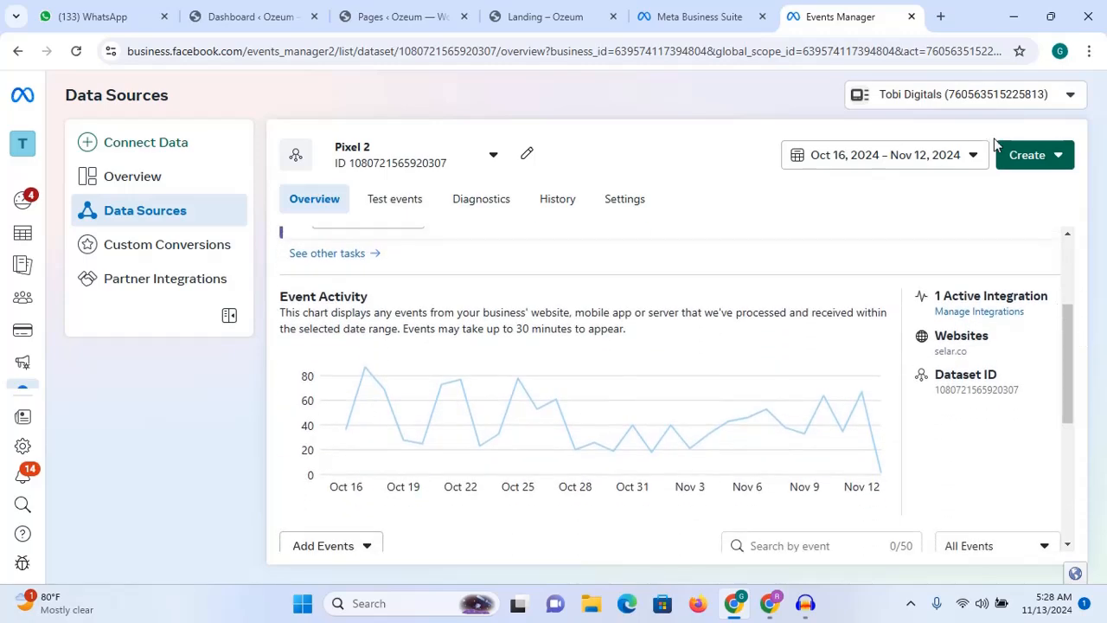
Step: Switch the data source to Pixel 1 and check its event activity and event list
{"action": "left_click", "coordinate": [1071, 97]}
{"action": "left_click", "coordinate": [1071, 97]}
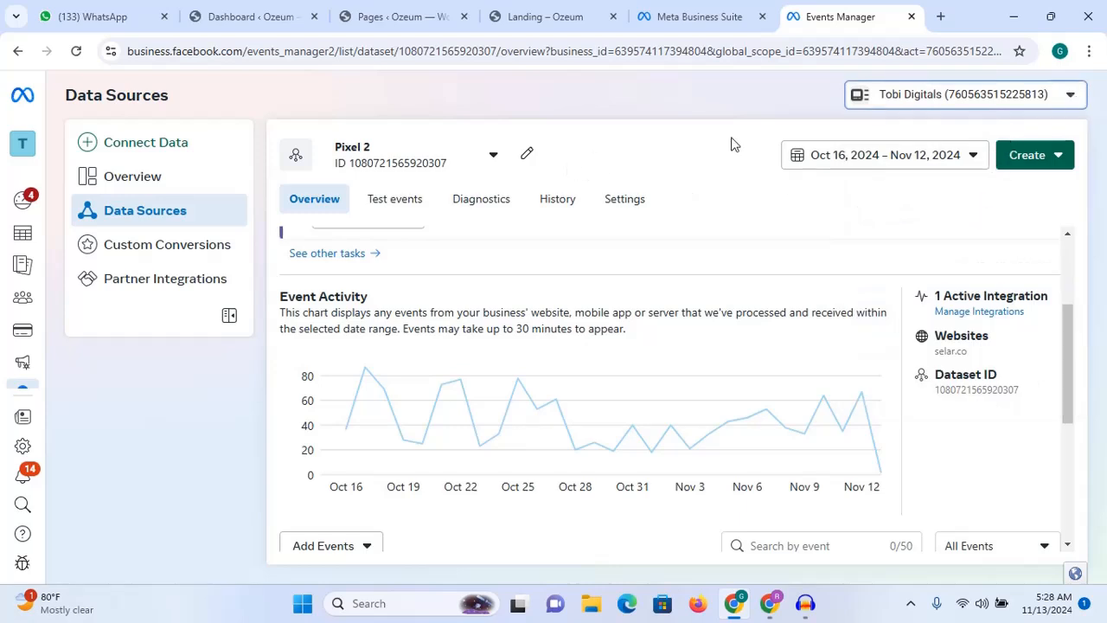
{"action": "left_click", "coordinate": [494, 159]}
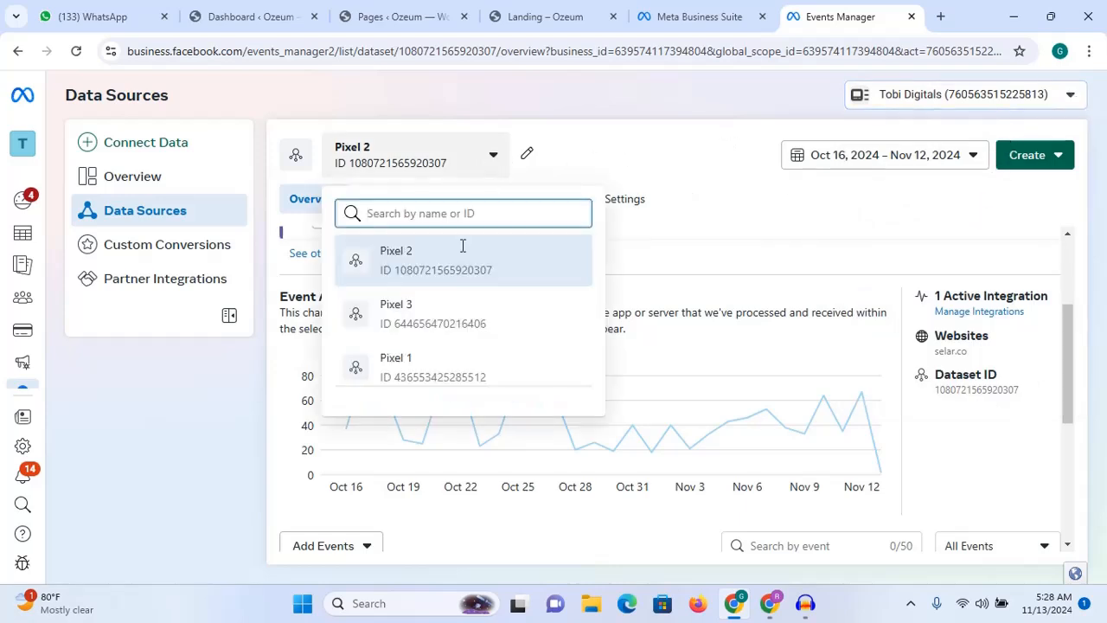
{"action": "left_click", "coordinate": [424, 368]}
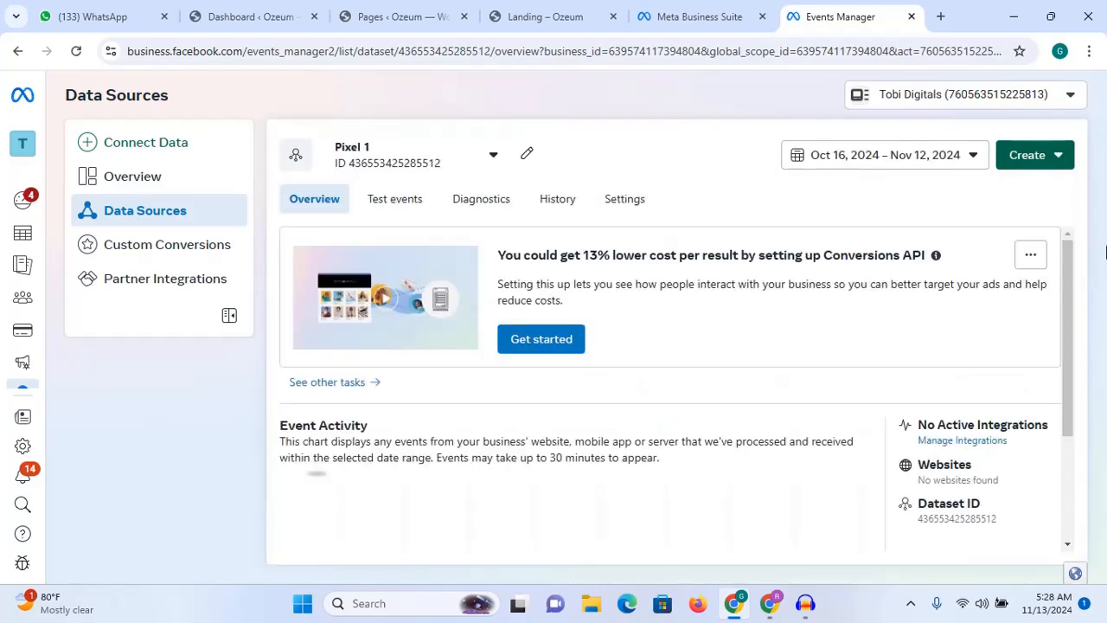
{"action": "left_click_drag", "start_coordinate": [1071, 288], "coordinate": [1036, 252]}
{"action": "scroll", "coordinate": [1038, 376], "scroll_direction": "down", "scroll_amount": 2}
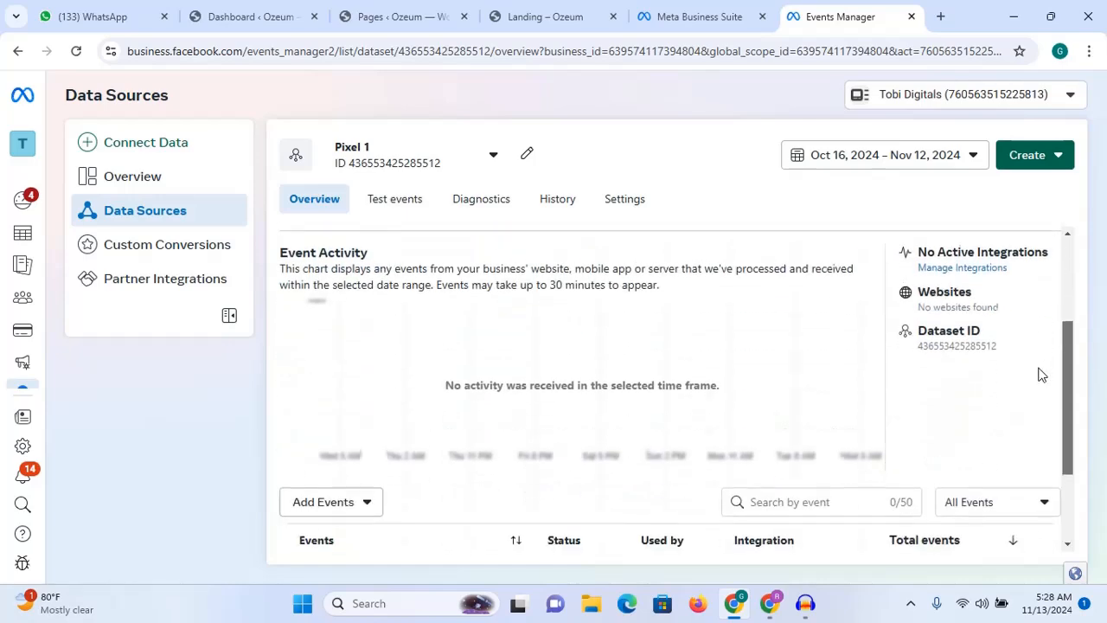
{"action": "scroll", "coordinate": [1047, 415], "scroll_direction": "down", "scroll_amount": 1}
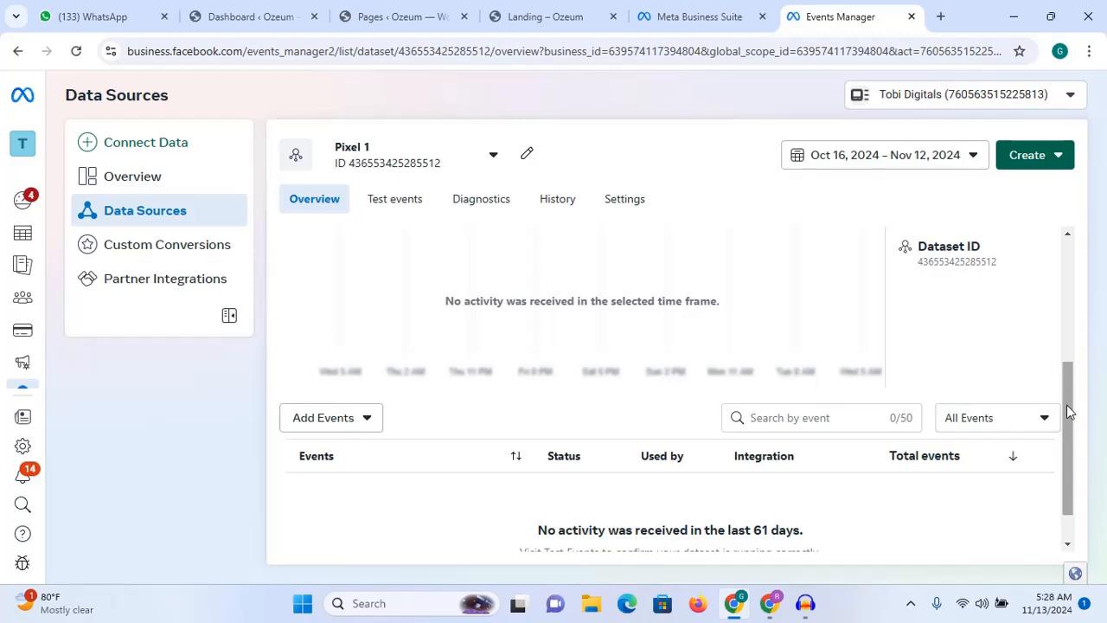
Step: Review Pixel 1's event list, website and integration details, and check the list of available ad accounts
{"action": "left_click_drag", "start_coordinate": [1067, 415], "coordinate": [1068, 446]}
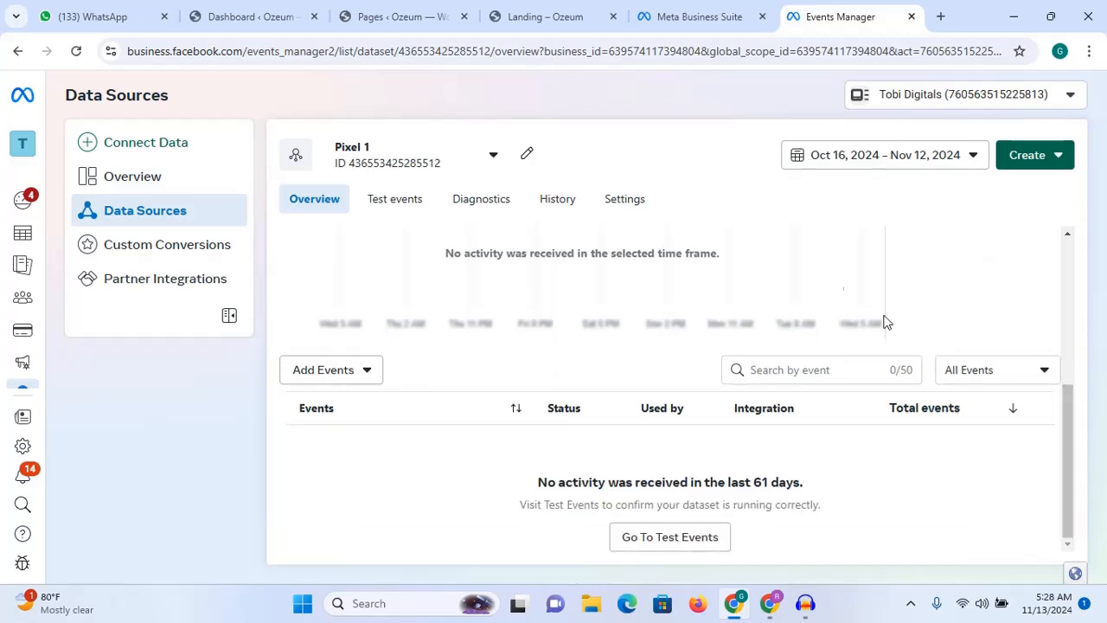
{"action": "left_click", "coordinate": [1043, 94]}
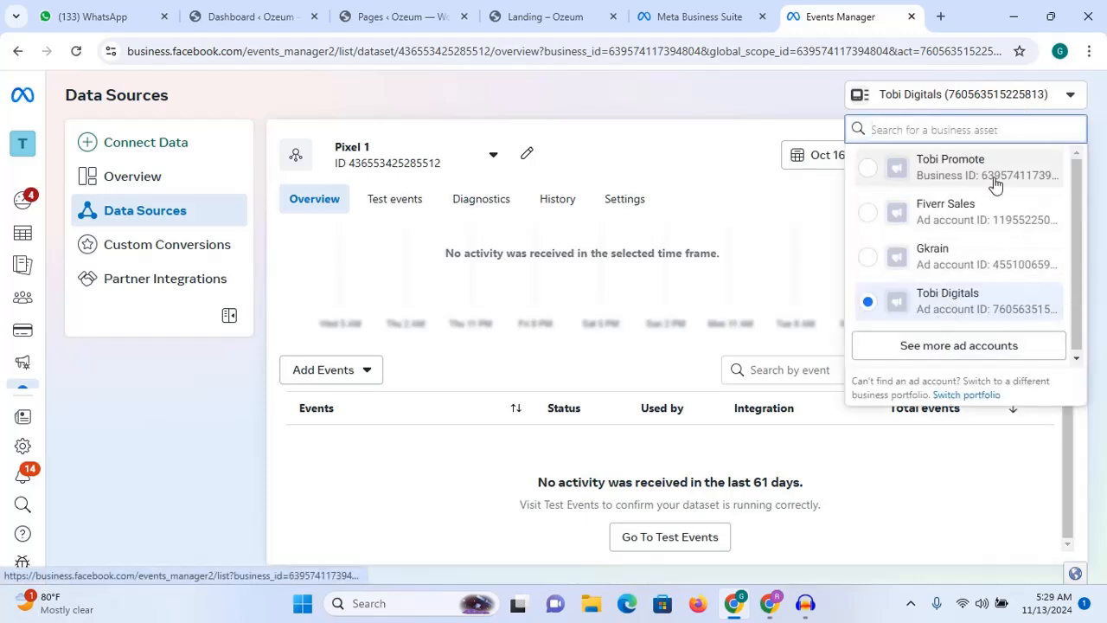
{"action": "left_click", "coordinate": [1071, 97]}
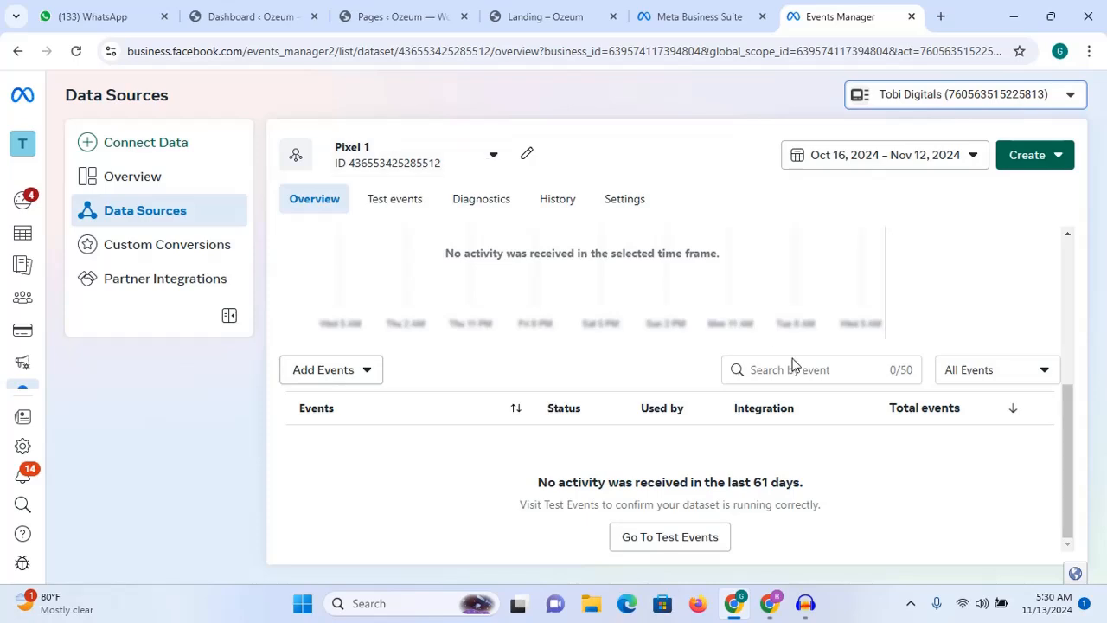
{"action": "left_click_drag", "start_coordinate": [1072, 454], "coordinate": [1070, 371]}
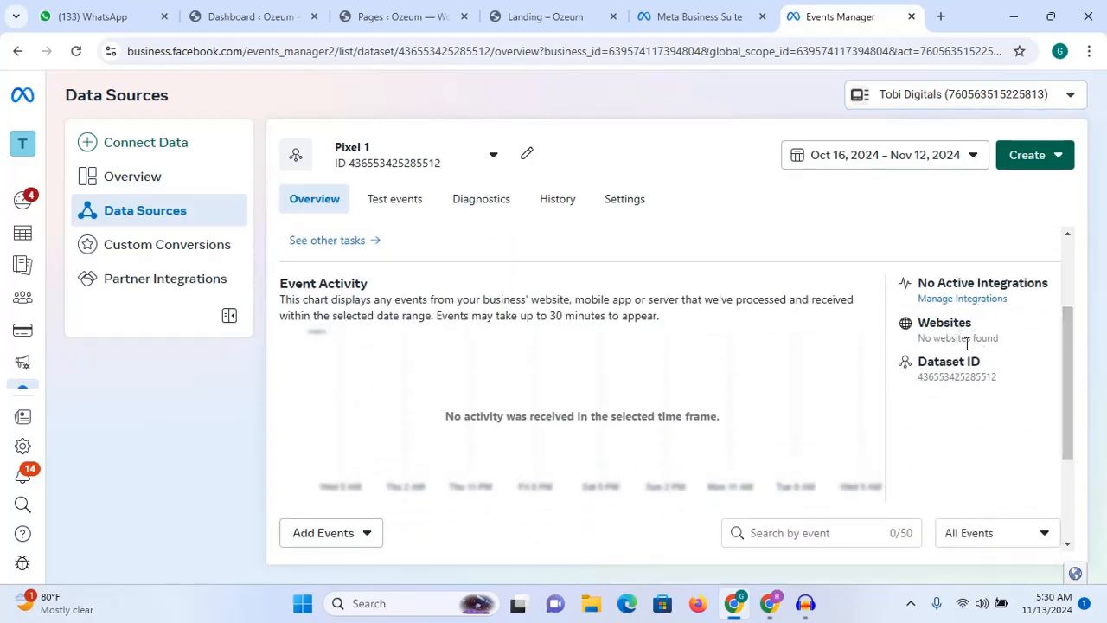
{"action": "left_click_drag", "start_coordinate": [1070, 378], "coordinate": [1069, 273]}
Step: Check the WordPress pages list and the live Landing page, and return to Events Manager
{"action": "left_click", "coordinate": [386, 12]}
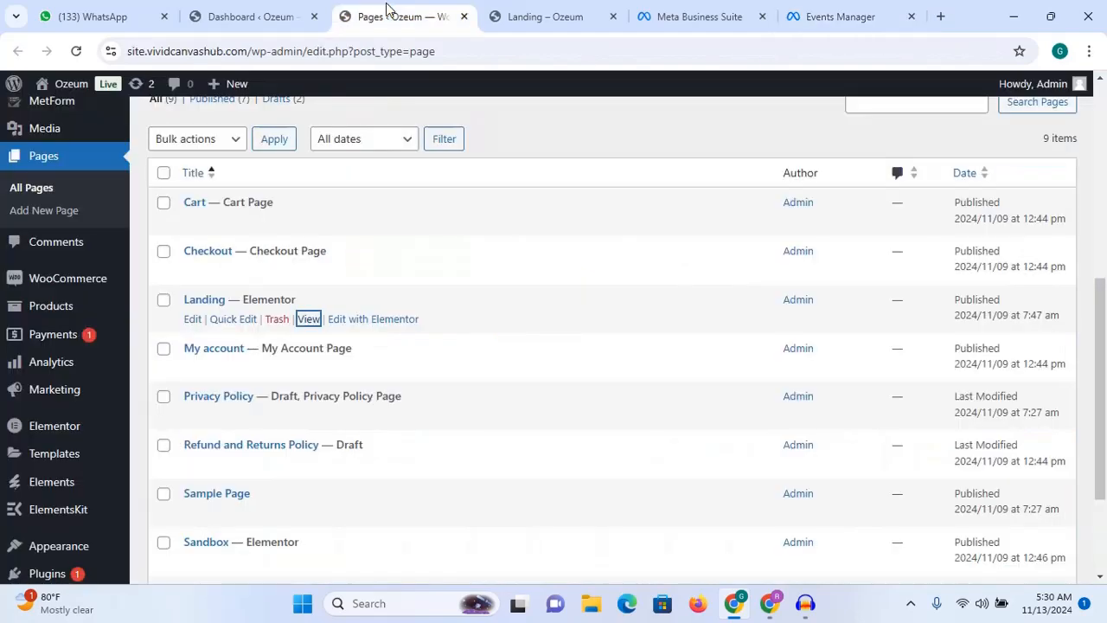
{"action": "left_click", "coordinate": [541, 17]}
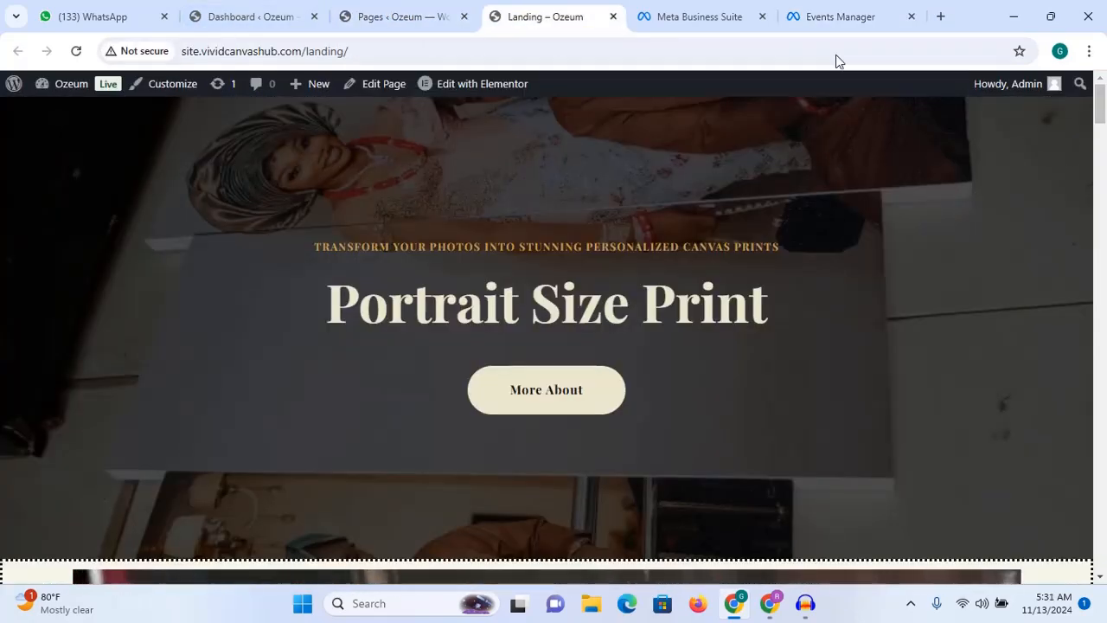
{"action": "left_click", "coordinate": [833, 28]}
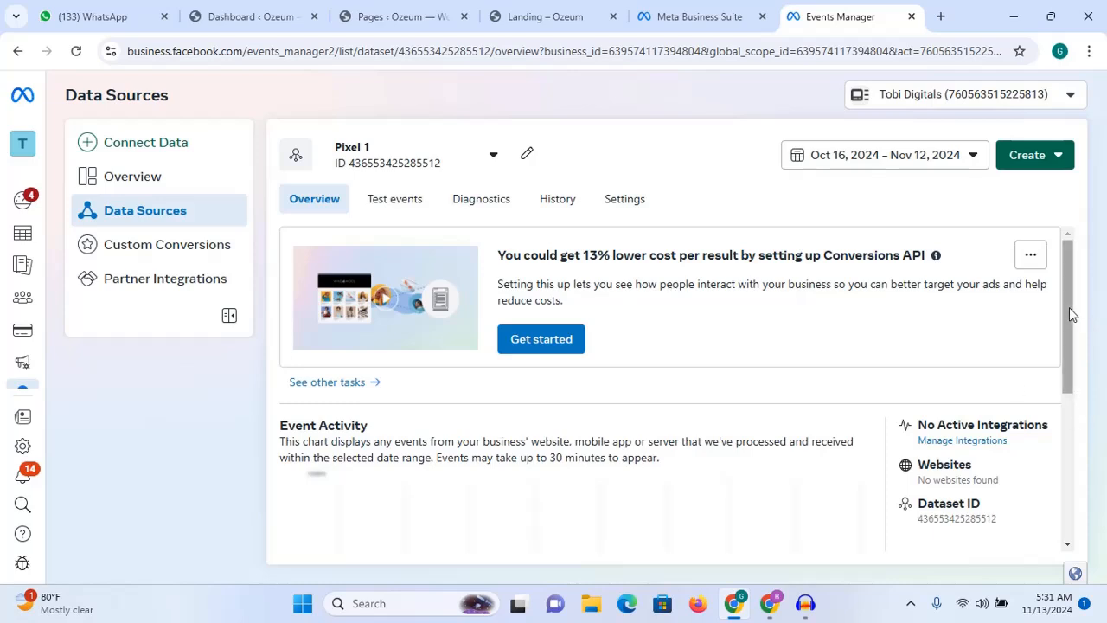
Step: Add a new integration of type Meta Pixel to Pixel 1 and start setting it up
{"action": "left_click_drag", "start_coordinate": [1070, 314], "coordinate": [1067, 386]}
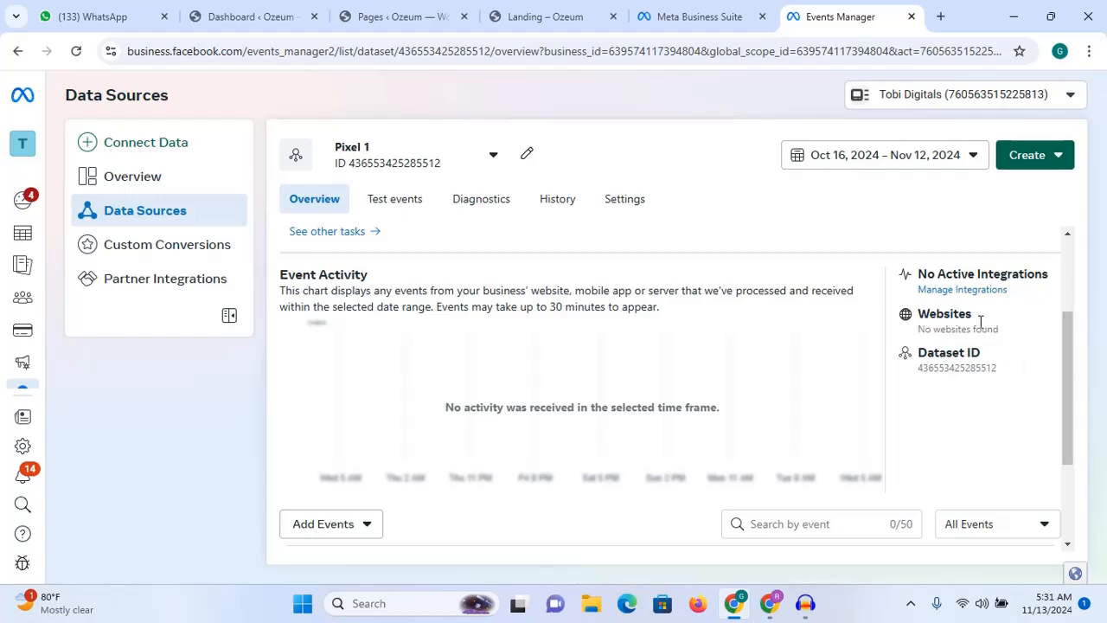
{"action": "left_click", "coordinate": [962, 291]}
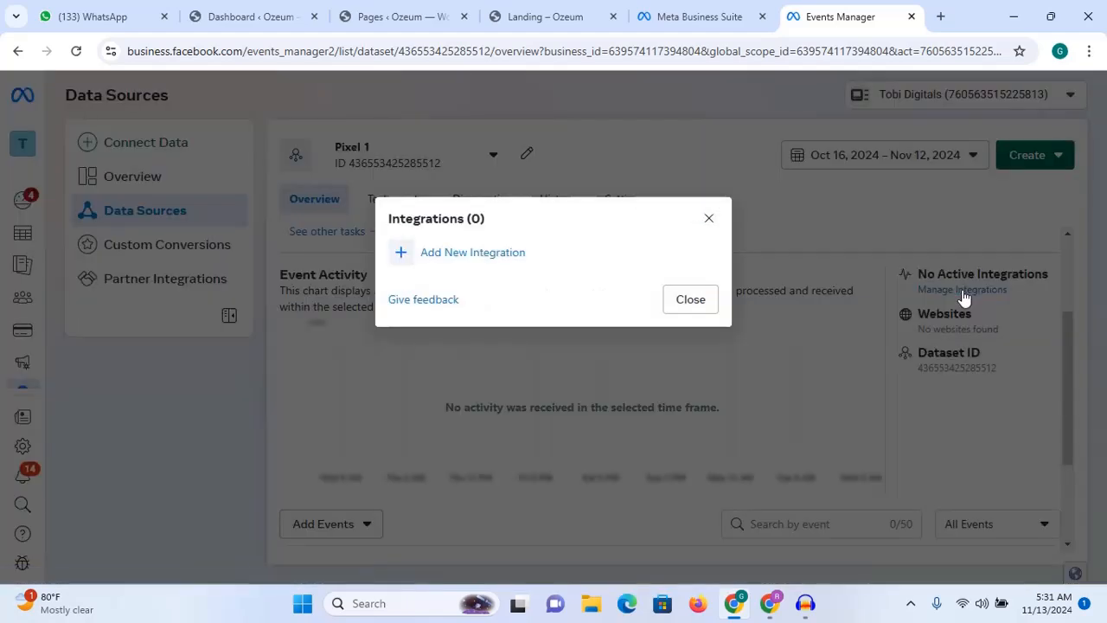
{"action": "left_click", "coordinate": [482, 252]}
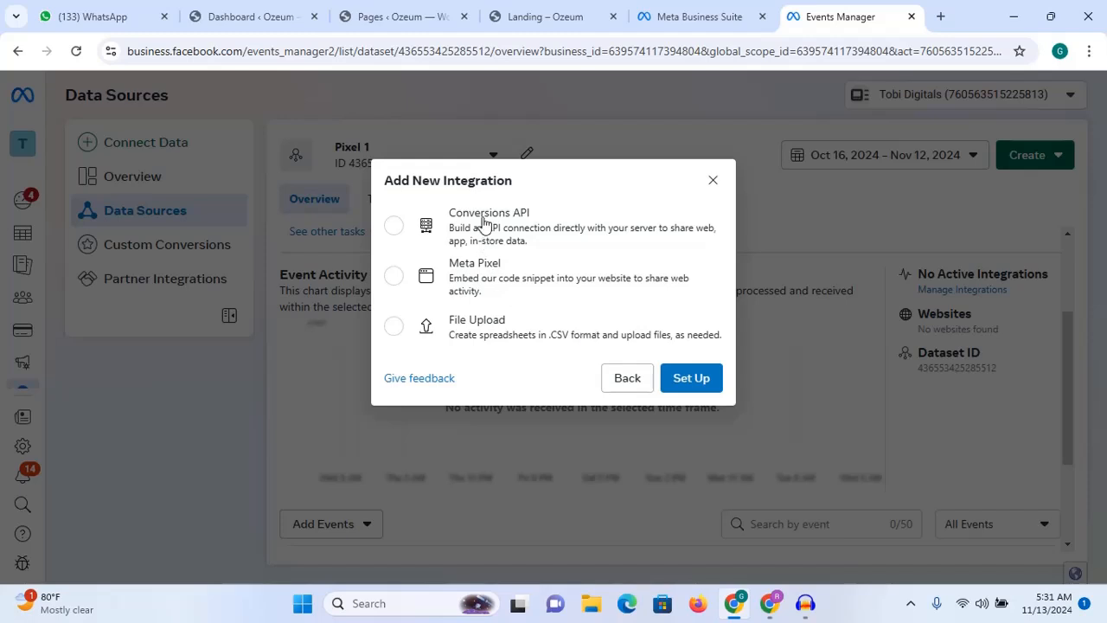
{"action": "left_click", "coordinate": [488, 277]}
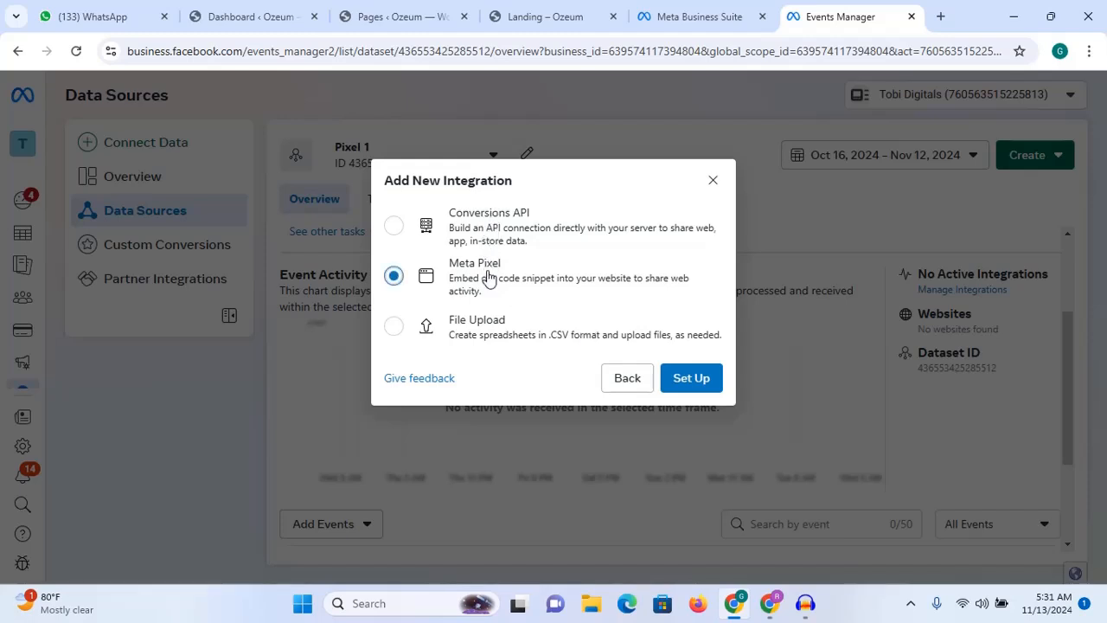
{"action": "left_click", "coordinate": [691, 380]}
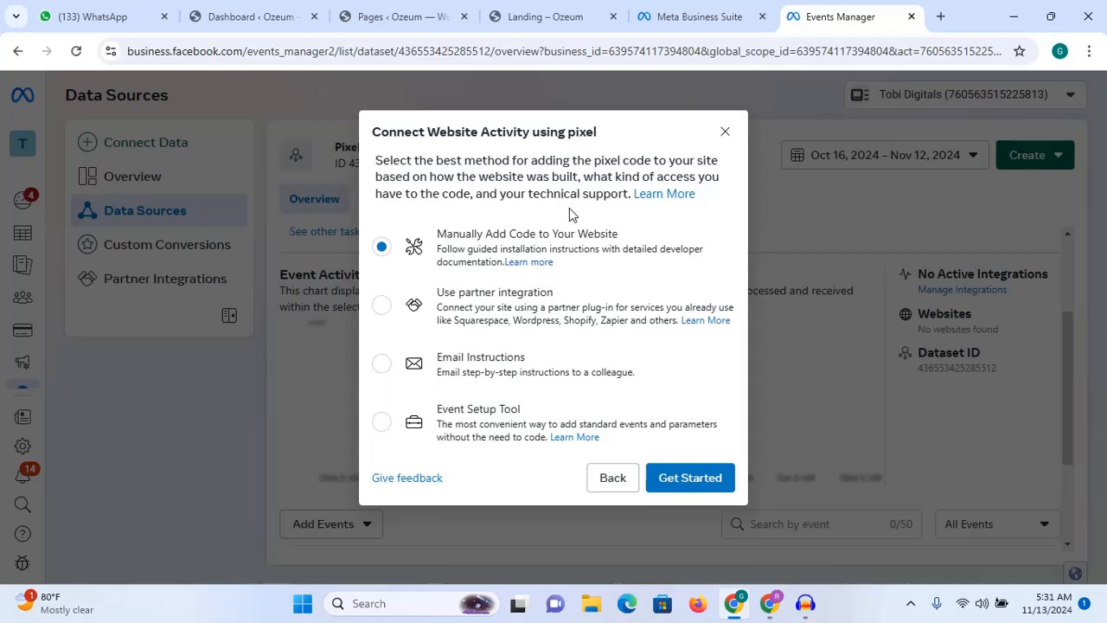
Step: Review the pixel connection methods and get started with manually adding the code to the website
{"action": "mouse_move", "coordinate": [637, 160]}
{"action": "left_mouse_down"}
{"action": "mouse_move", "coordinate": [594, 161]}
{"action": "mouse_move", "coordinate": [579, 131]}
{"action": "mouse_move", "coordinate": [611, 160]}
{"action": "mouse_move", "coordinate": [620, 154]}
{"action": "left_mouse_up"}
{"action": "left_click", "coordinate": [597, 154]}
{"action": "left_click", "coordinate": [554, 169]}
{"action": "left_click", "coordinate": [554, 201]}
{"action": "left_click", "coordinate": [689, 480]}
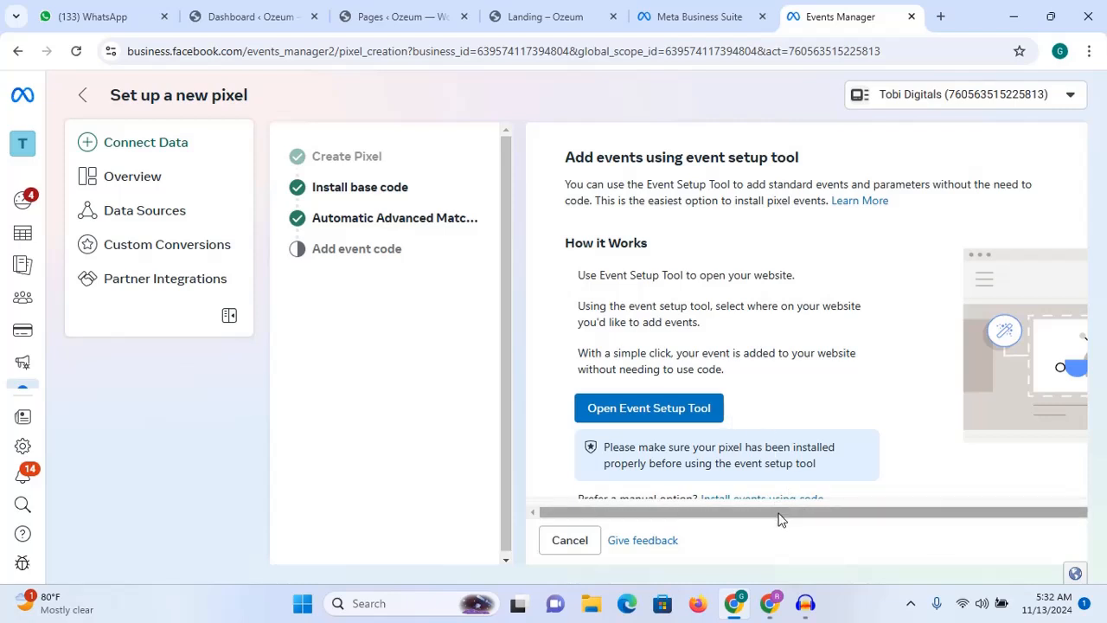
Step: Go to the Install base code stage of the pixel setup and copy the Meta Pixel base code
{"action": "left_click_drag", "start_coordinate": [781, 519], "coordinate": [845, 514]}
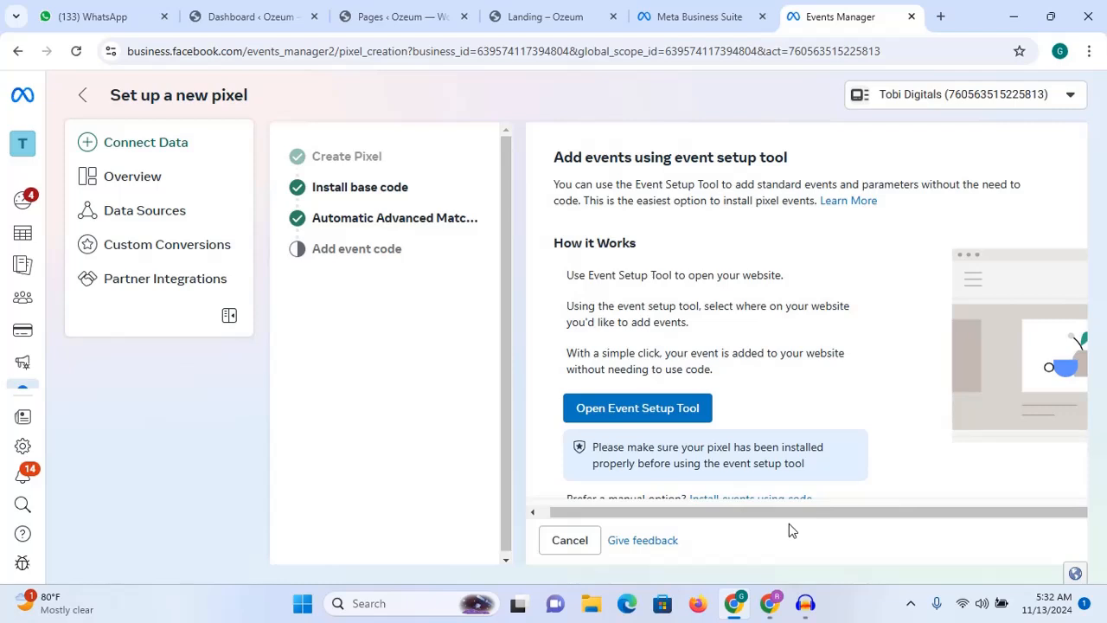
{"action": "left_click", "coordinate": [353, 198]}
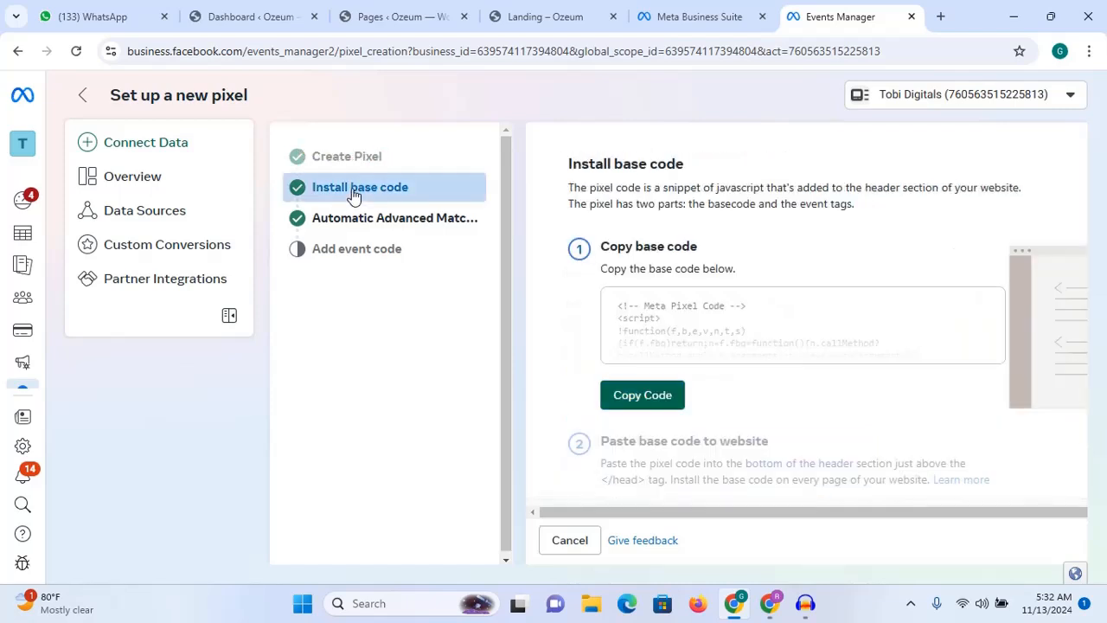
{"action": "left_click", "coordinate": [650, 403]}
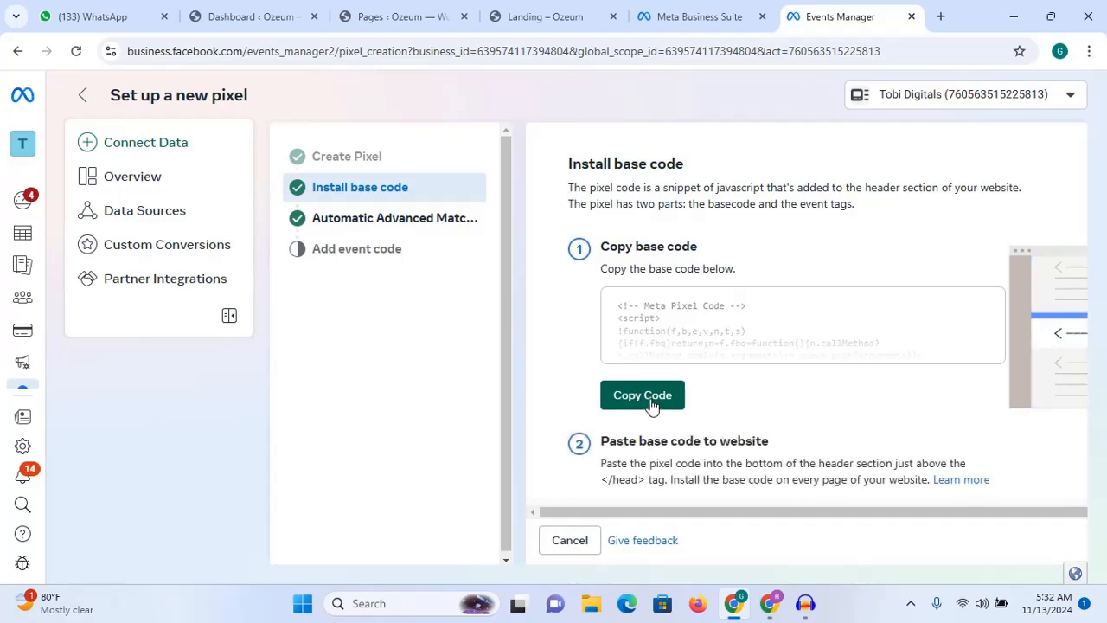
Step: Paste the copied pixel code into a new browser tab's address bar to check it, and return to Events Manager
{"action": "left_click", "coordinate": [941, 16]}
{"action": "key", "text": "ctrl+v"}
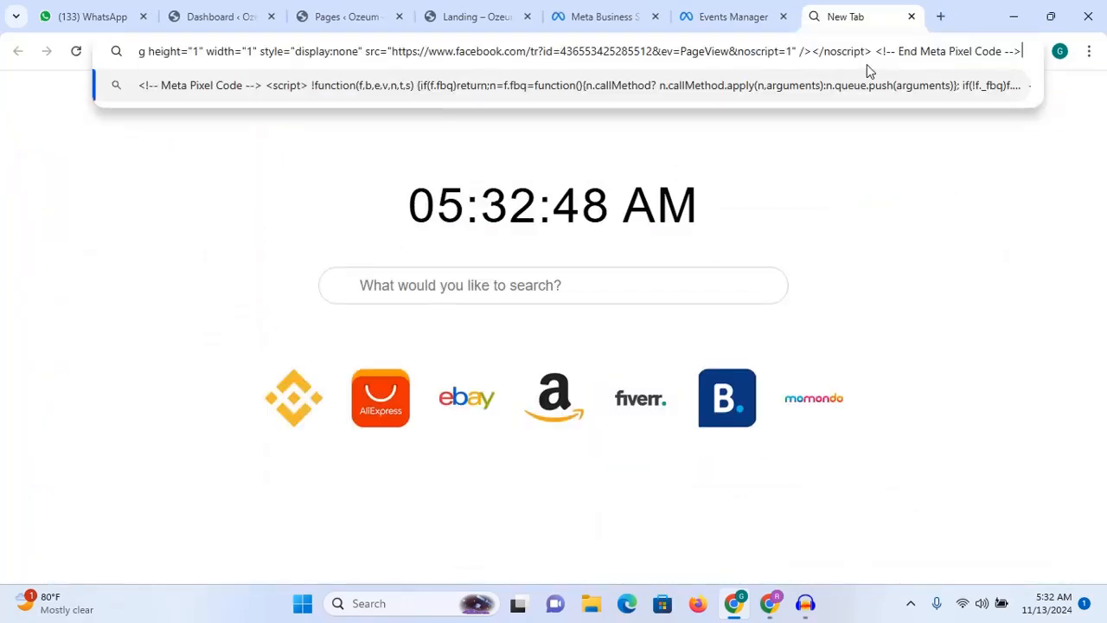
{"action": "left_click", "coordinate": [731, 18]}
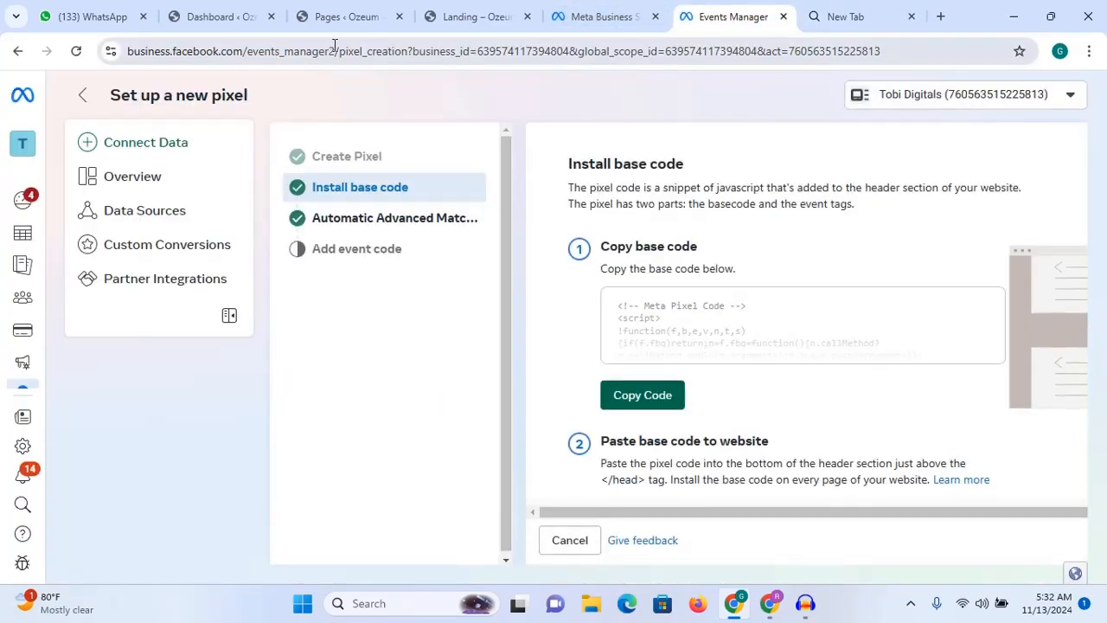
Step: Switch to the WordPress admin of the site and open the page for adding a new plugin
{"action": "left_click", "coordinate": [227, 17]}
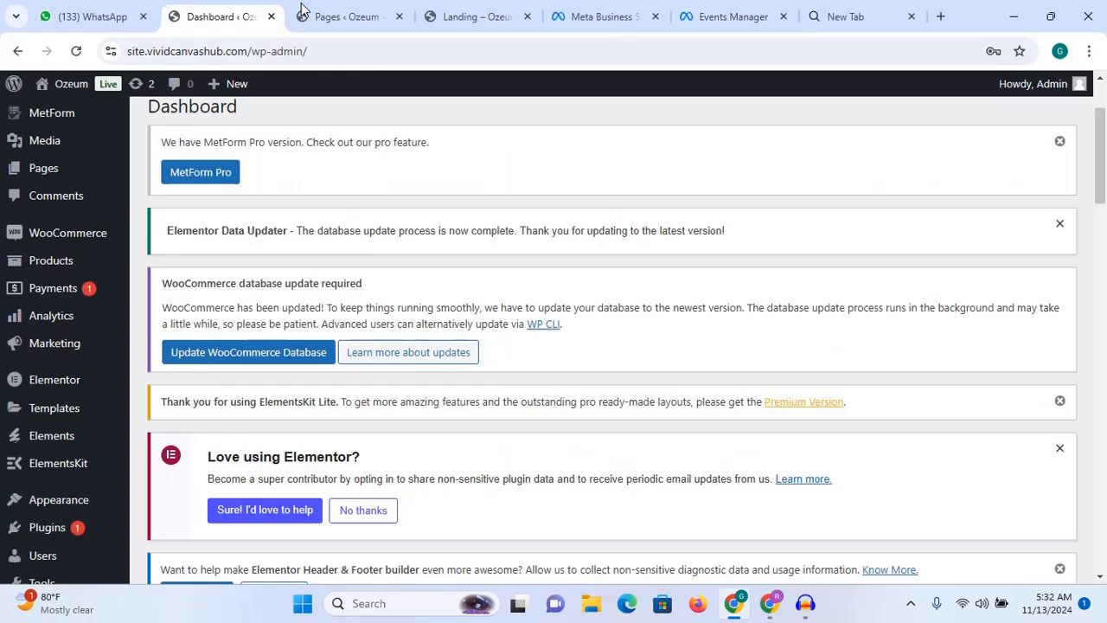
{"action": "left_click", "coordinate": [345, 18]}
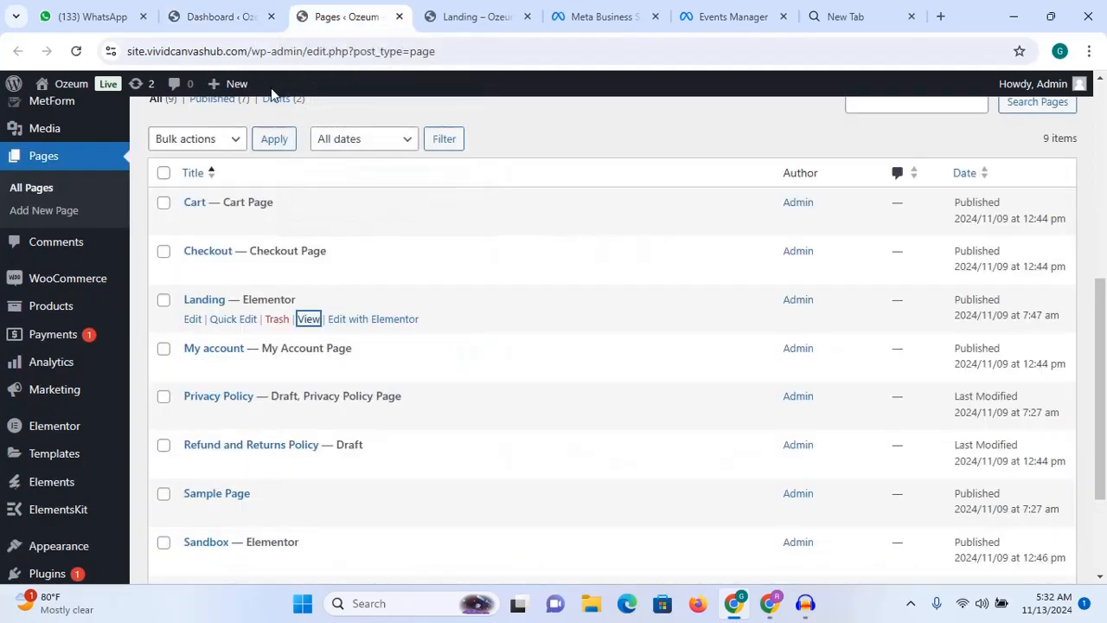
{"action": "mouse_move", "coordinate": [80, 370]}
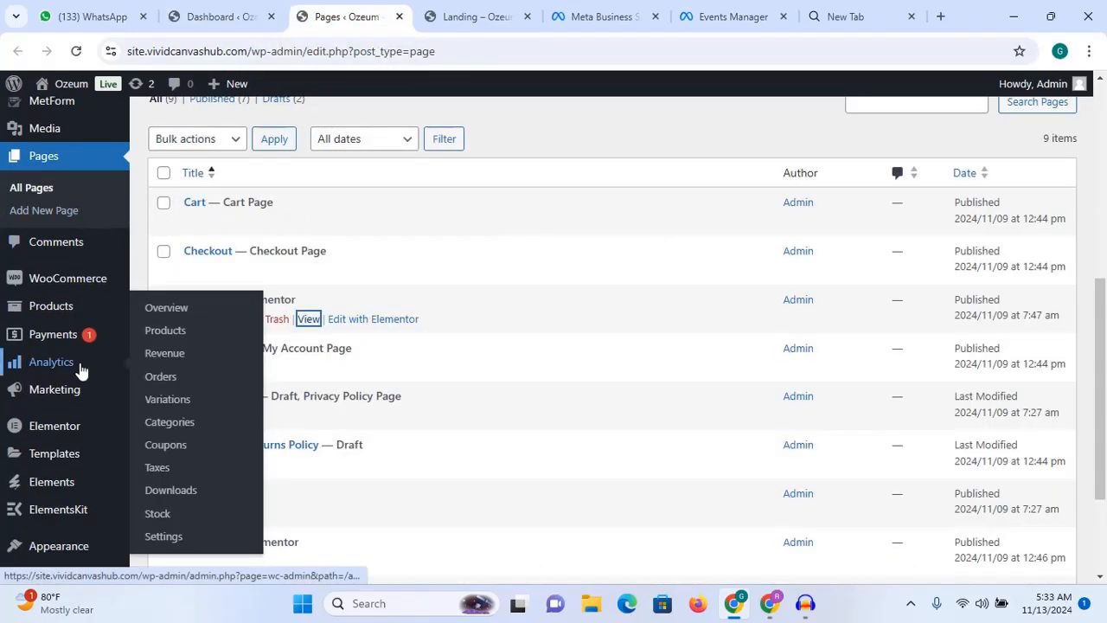
{"action": "scroll", "coordinate": [79, 369], "scroll_direction": "down", "scroll_amount": 3}
{"action": "mouse_move", "coordinate": [63, 422]}
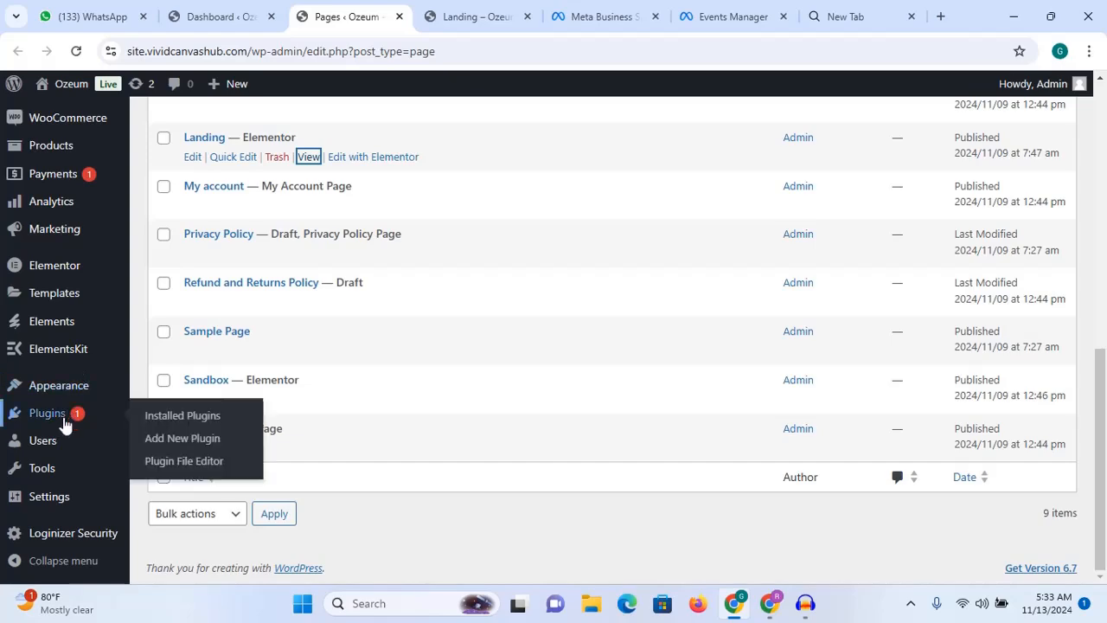
{"action": "left_click", "coordinate": [206, 442]}
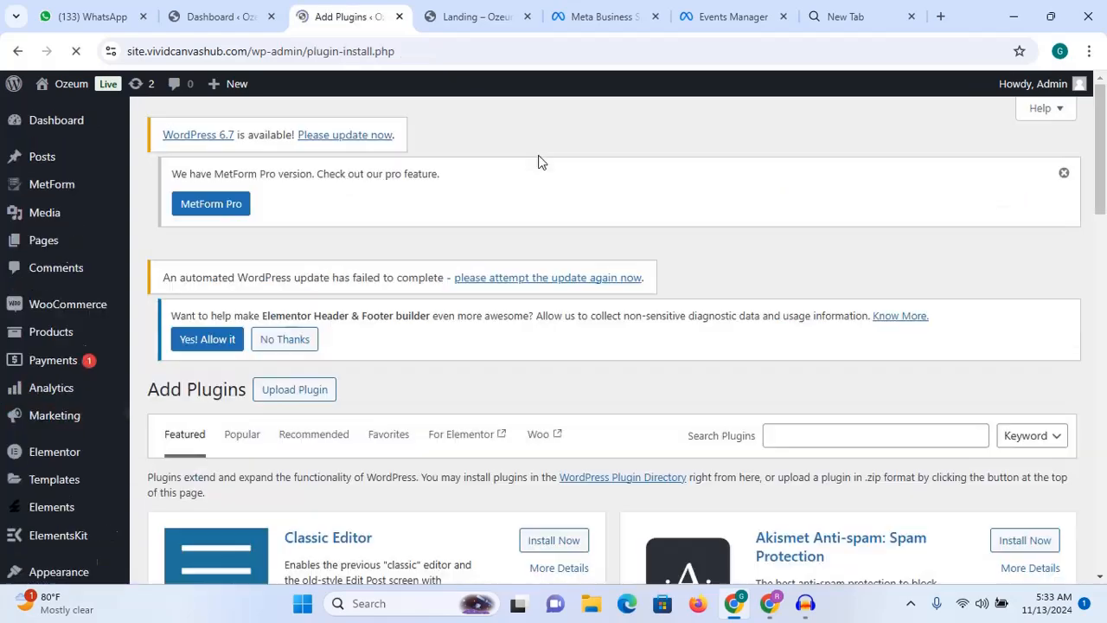
Step: Search the plugin directory for "insert header"
{"action": "scroll", "coordinate": [594, 346], "scroll_direction": "down", "scroll_amount": 2}
{"action": "scroll", "coordinate": [594, 339], "scroll_direction": "down", "scroll_amount": 1}
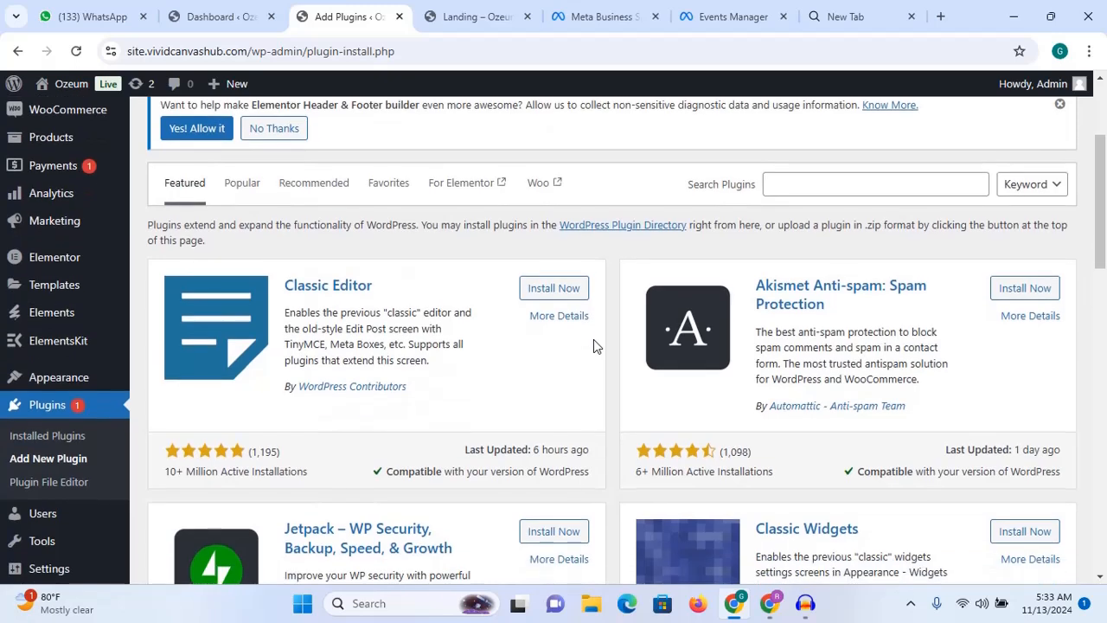
{"action": "left_click", "coordinate": [887, 183]}
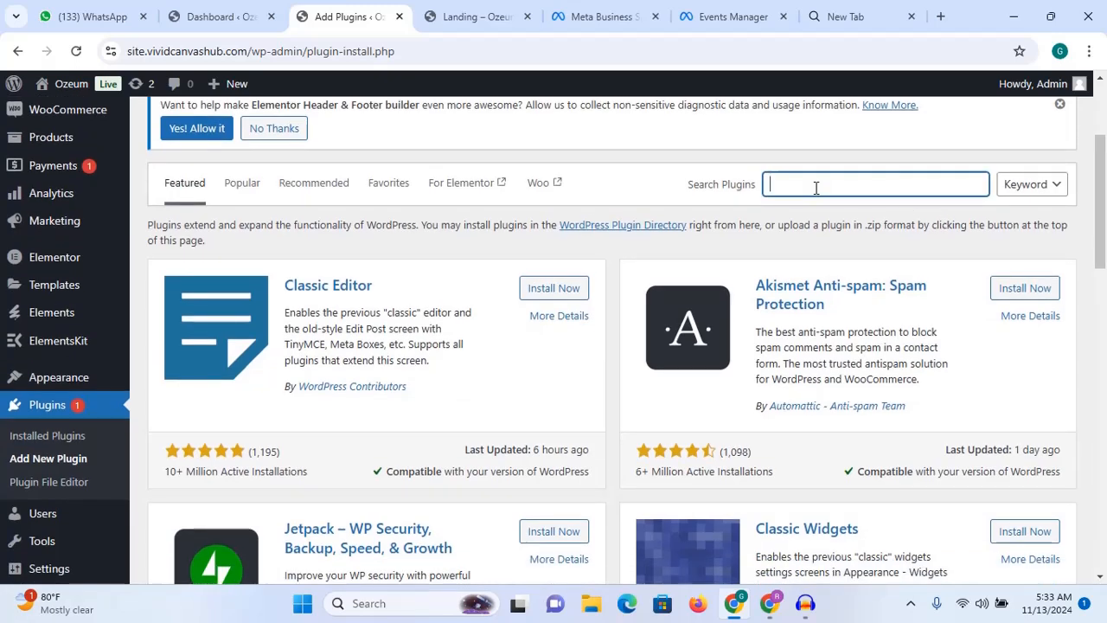
{"action": "type", "text": "insert header"}
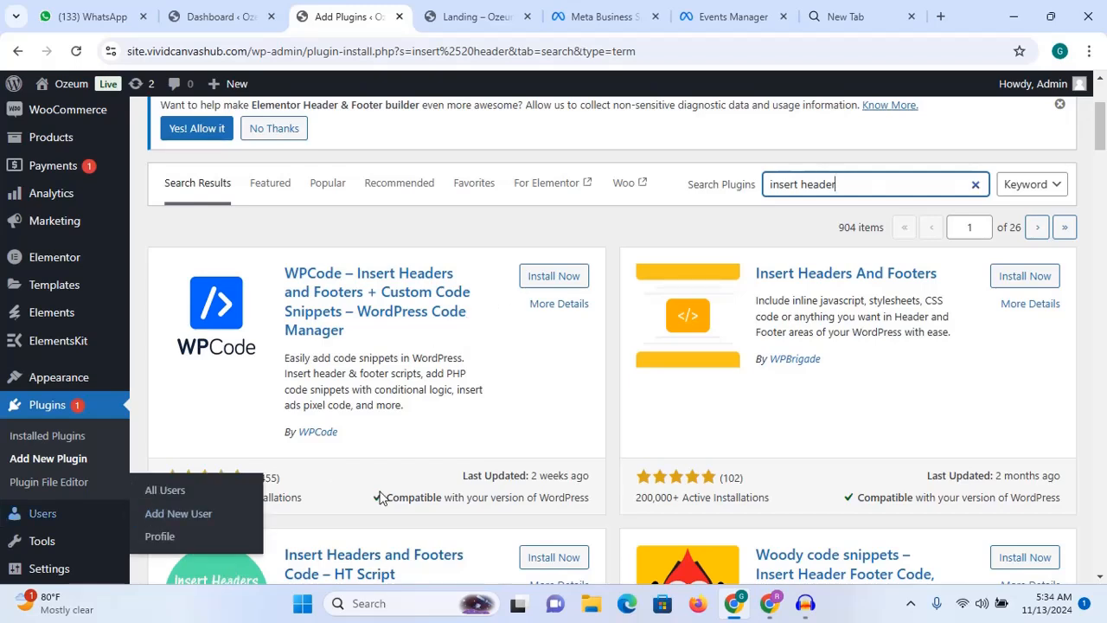
Step: Check the WPCode – Insert Headers and Footers plugin's active installations, and install and activate the plugin
{"action": "left_click", "coordinate": [339, 508]}
{"action": "left_click_drag", "start_coordinate": [339, 501], "coordinate": [281, 500]}
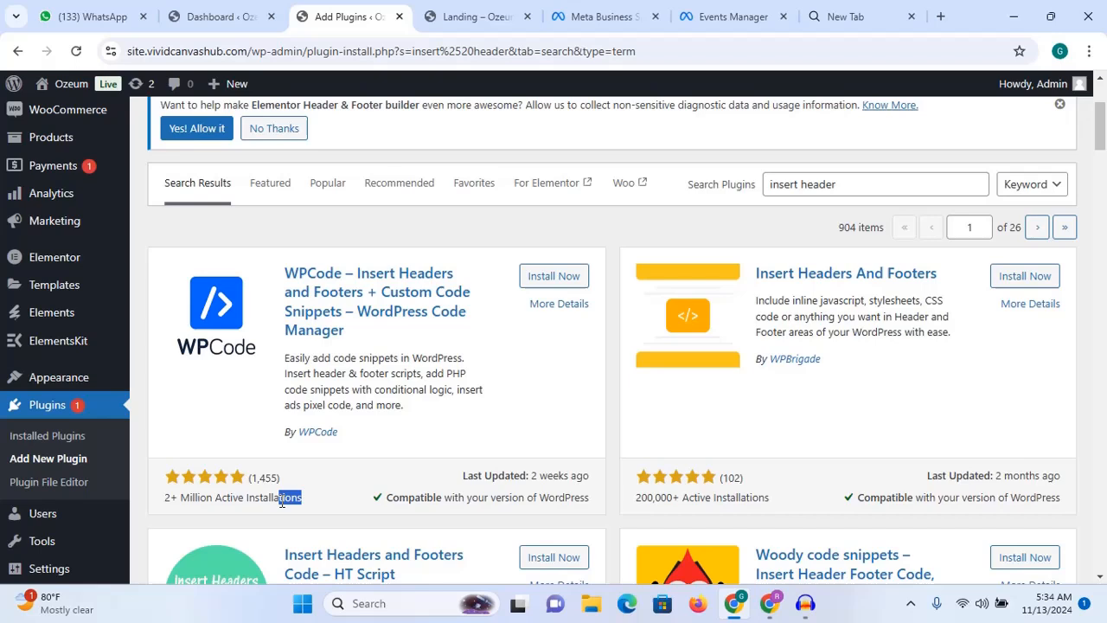
{"action": "left_click", "coordinate": [401, 420]}
{"action": "left_click", "coordinate": [556, 277]}
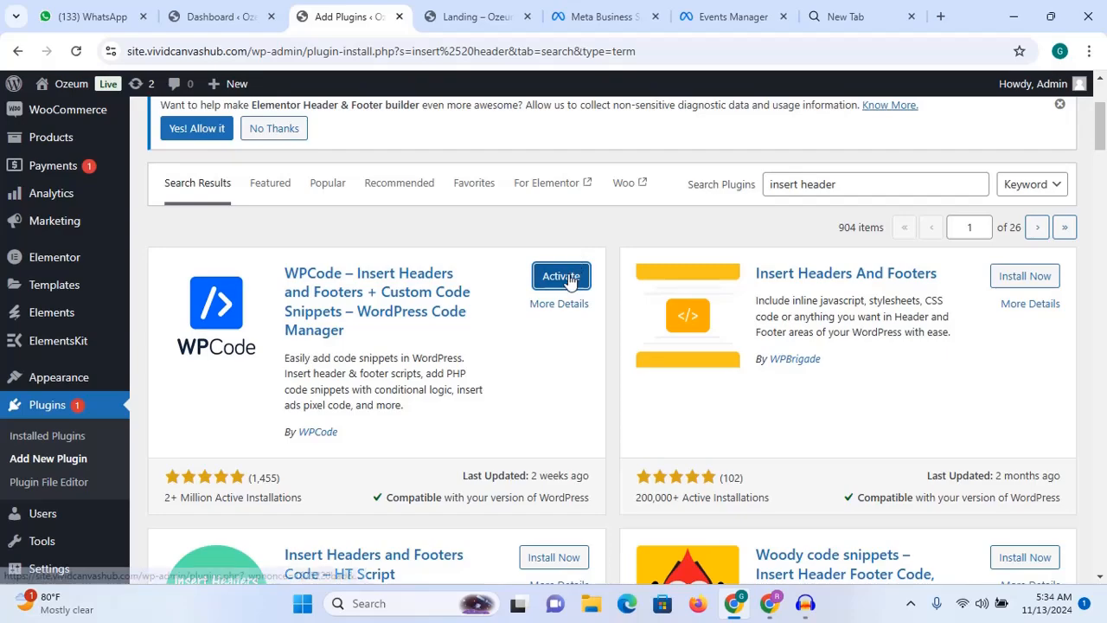
{"action": "left_click", "coordinate": [568, 279]}
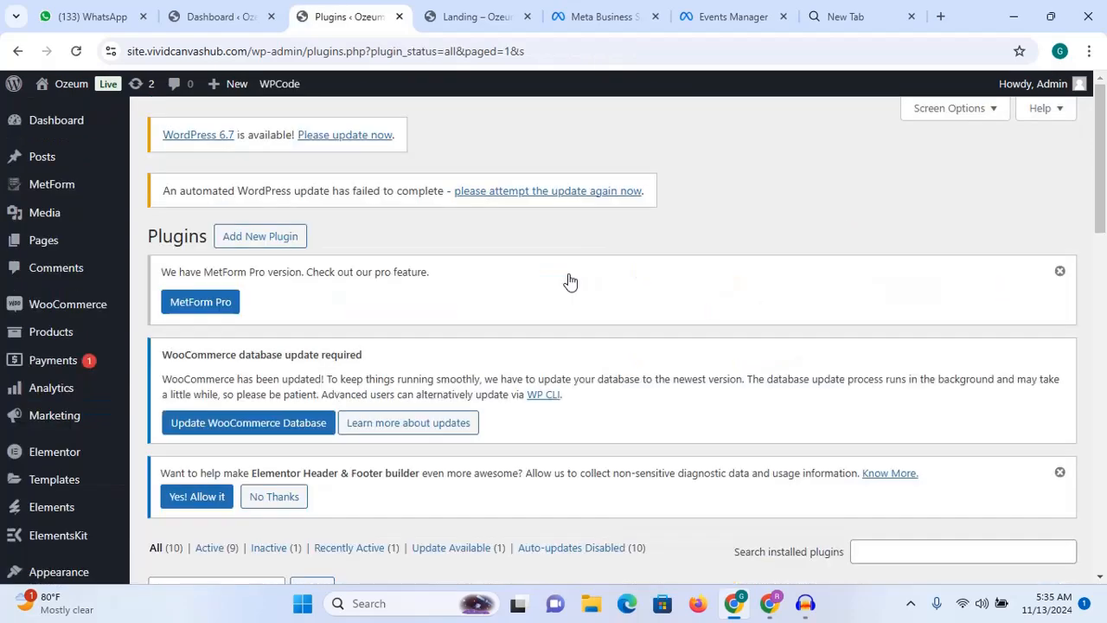
Step: Locate WPCode Lite among the installed plugins and open its Header & Footer code settings
{"action": "scroll", "coordinate": [569, 281], "scroll_direction": "down", "scroll_amount": 7}
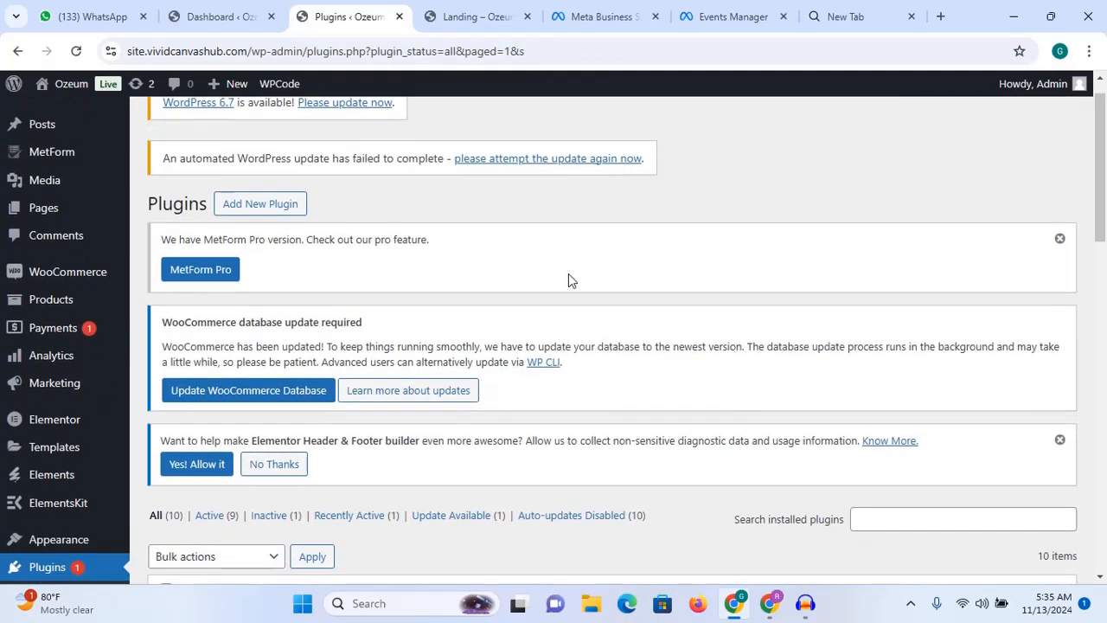
{"action": "scroll", "coordinate": [568, 280], "scroll_direction": "down", "scroll_amount": 5}
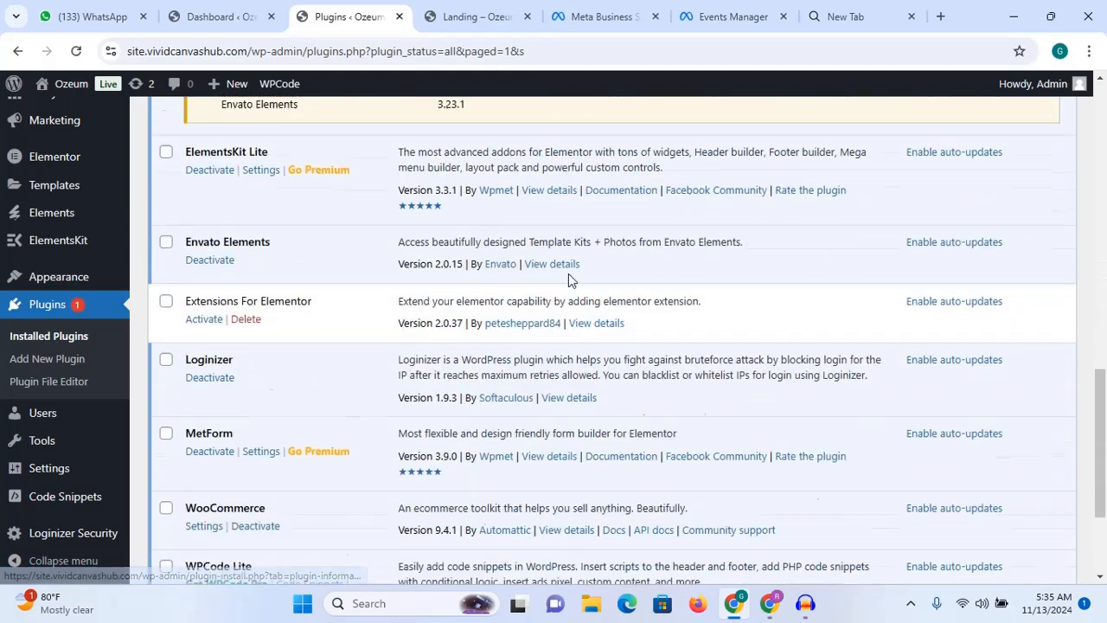
{"action": "scroll", "coordinate": [568, 280], "scroll_direction": "down", "scroll_amount": 1}
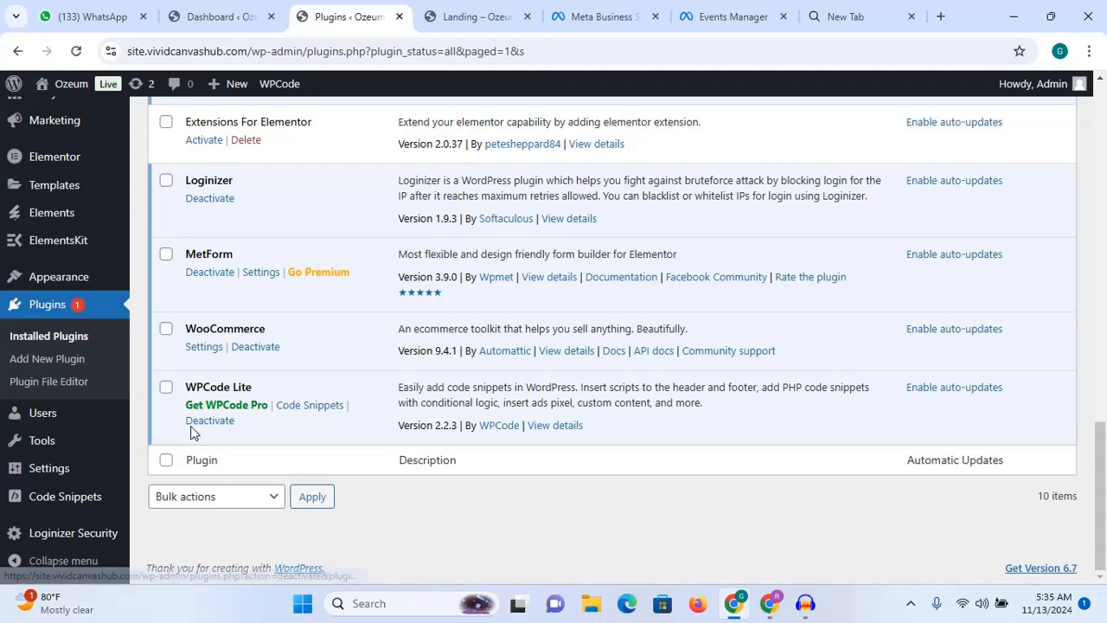
{"action": "mouse_move", "coordinate": [126, 410]}
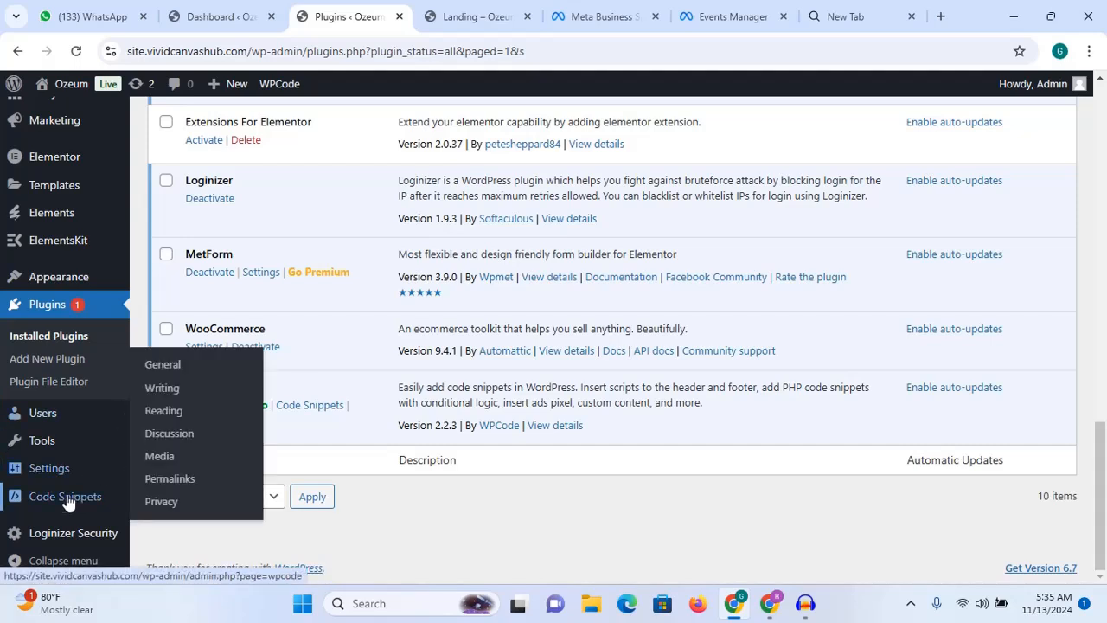
{"action": "mouse_move", "coordinate": [78, 505]}
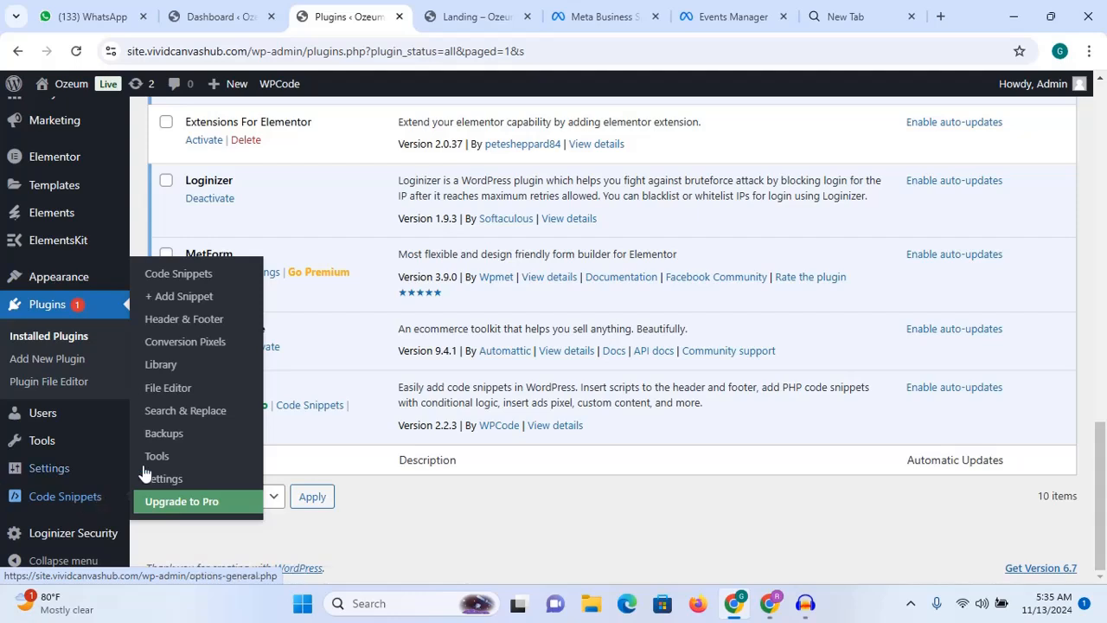
{"action": "left_click", "coordinate": [204, 322]}
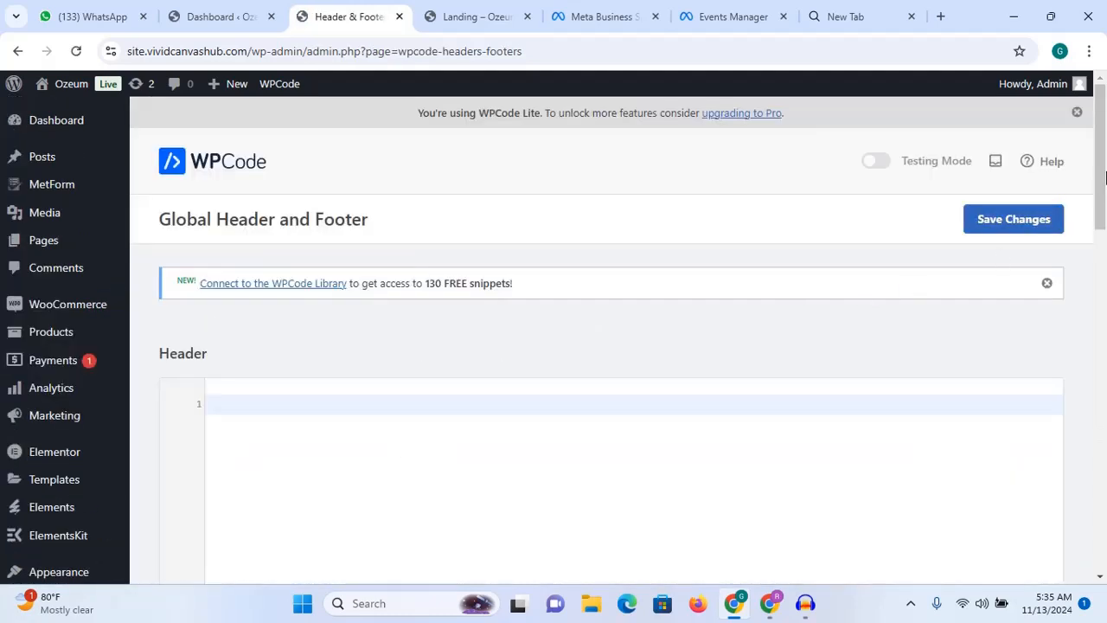
Step: View the source code of the landing page, search it for "meta", and clear the search term
{"action": "scroll", "coordinate": [1105, 234], "scroll_direction": "down", "scroll_amount": 3}
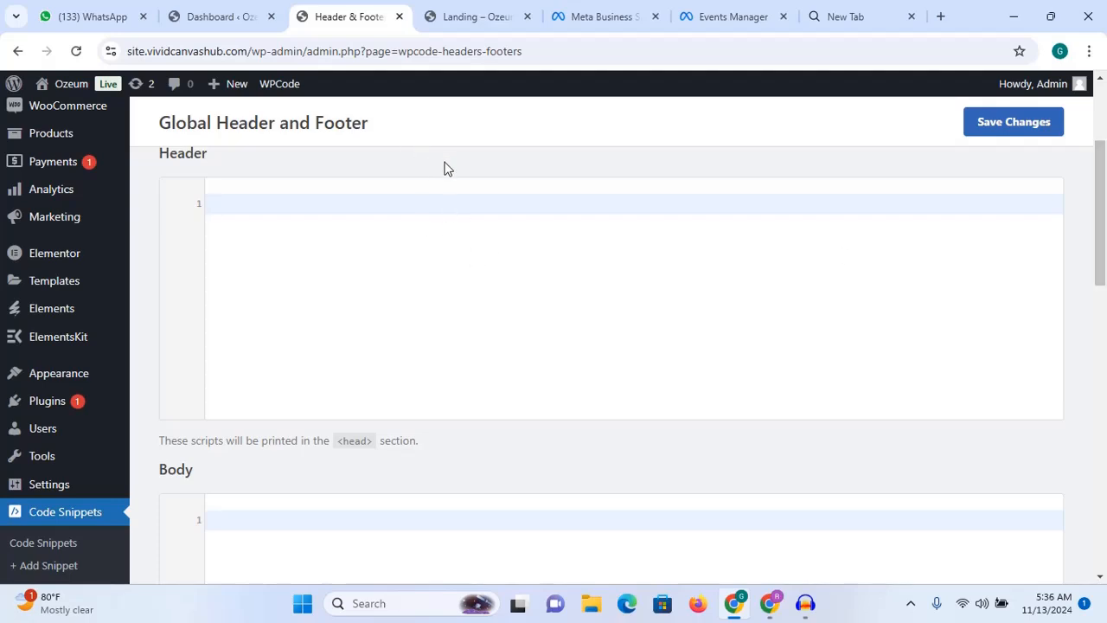
{"action": "left_click", "coordinate": [465, 14]}
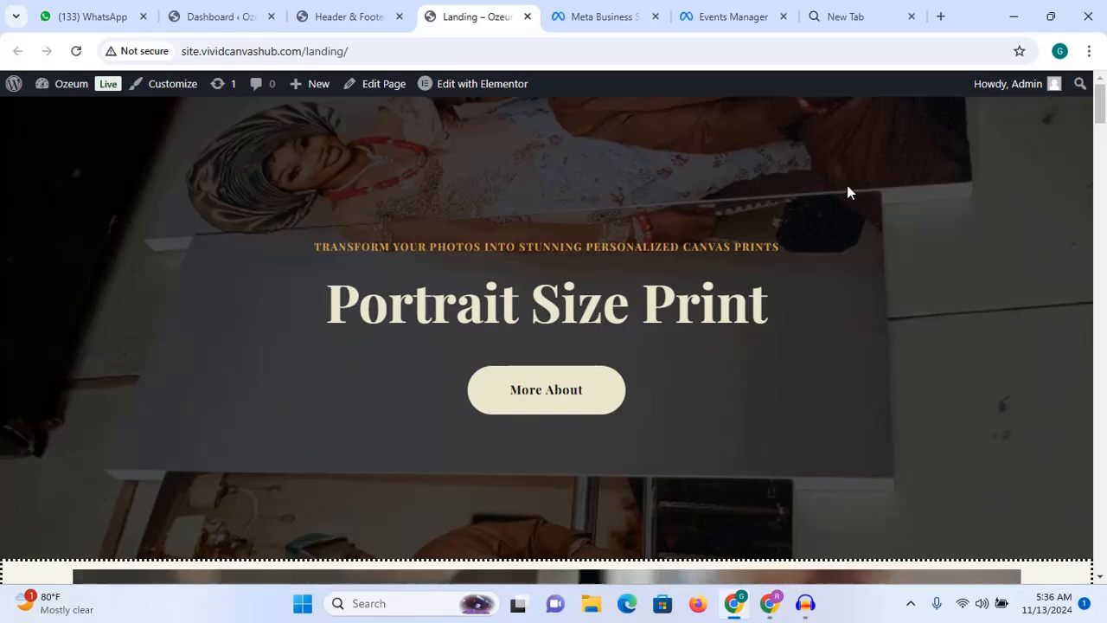
{"action": "right_click", "coordinate": [682, 176]}
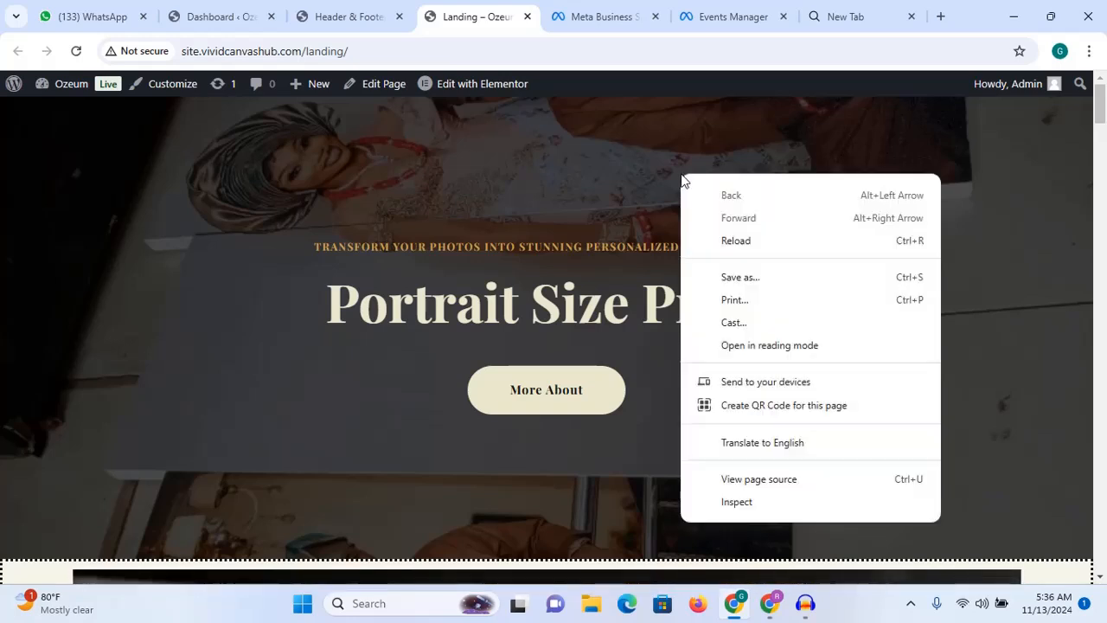
{"action": "left_click", "coordinate": [756, 481]}
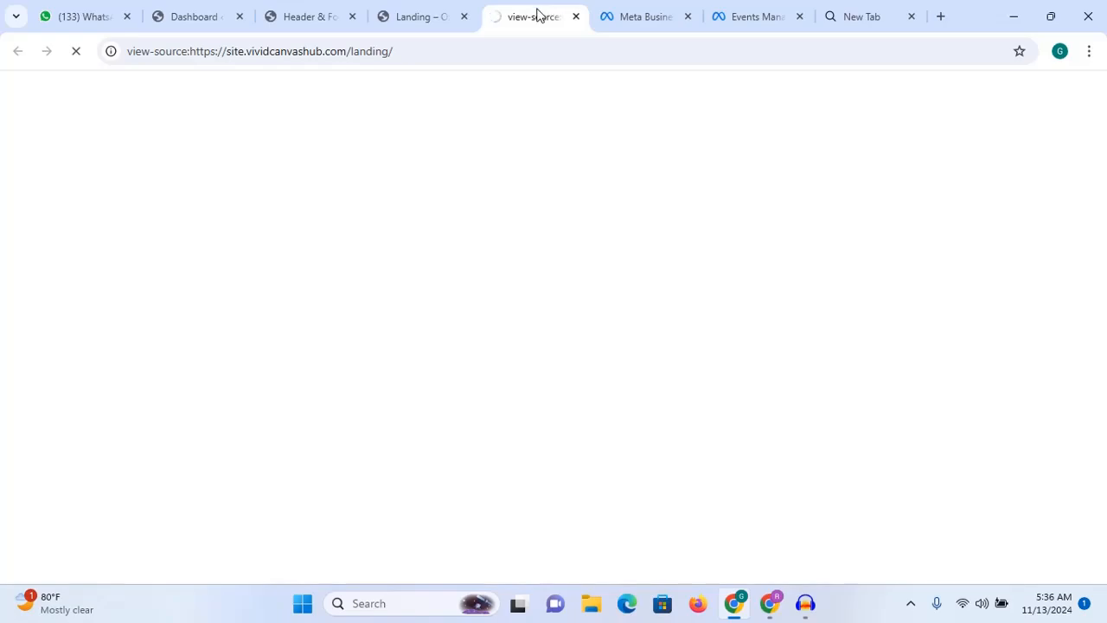
{"action": "left_click_drag", "start_coordinate": [537, 15], "coordinate": [433, 12]}
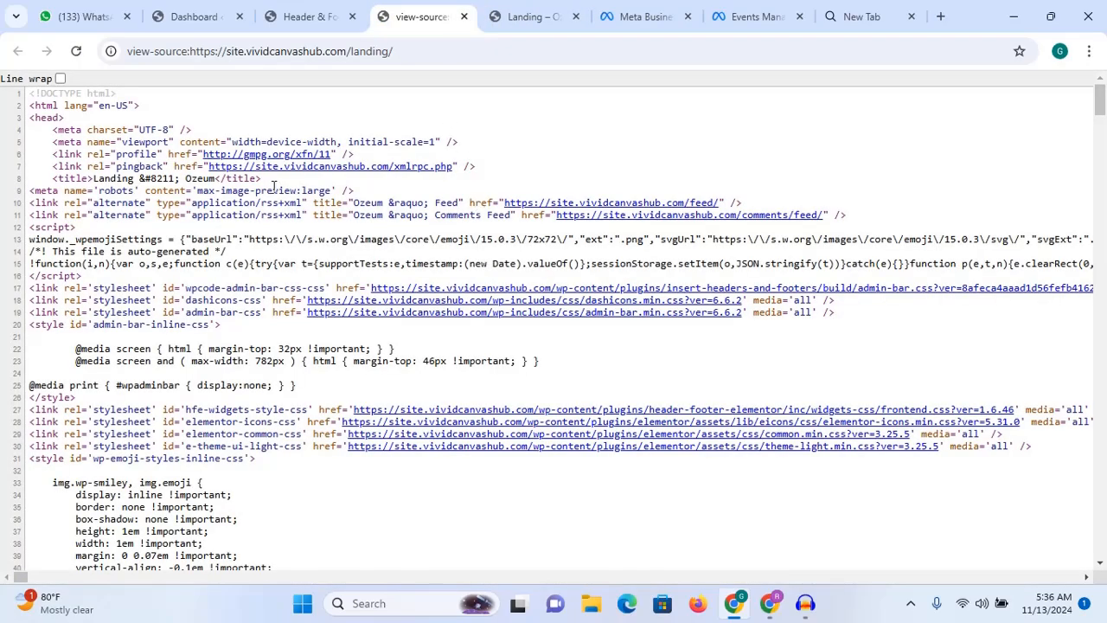
{"action": "key", "text": "ctrl+f"}
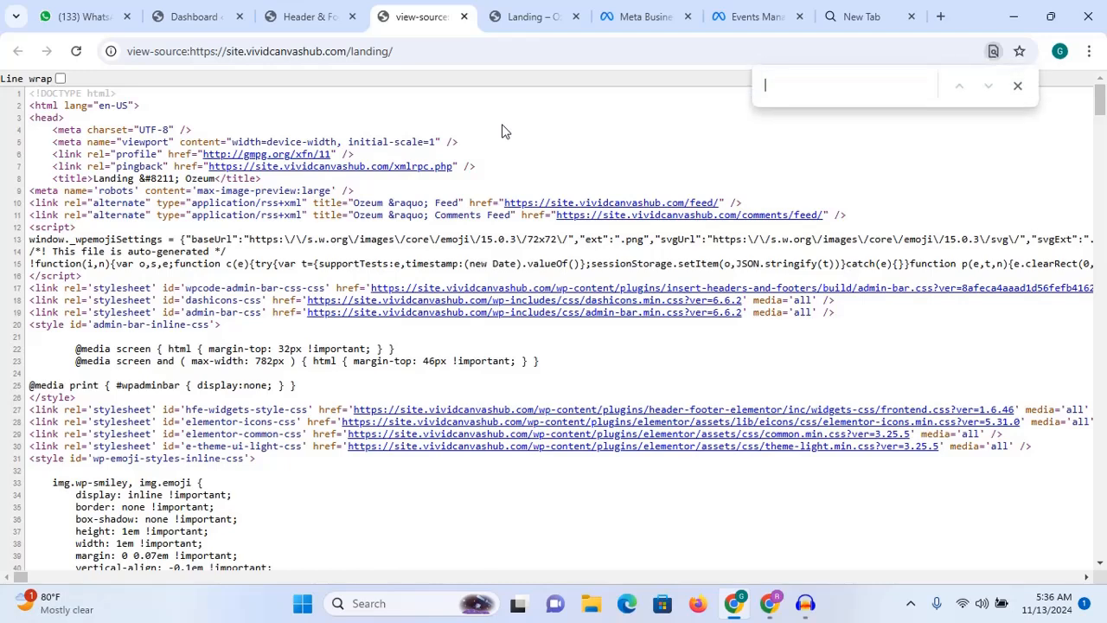
{"action": "type", "text": "meta"}
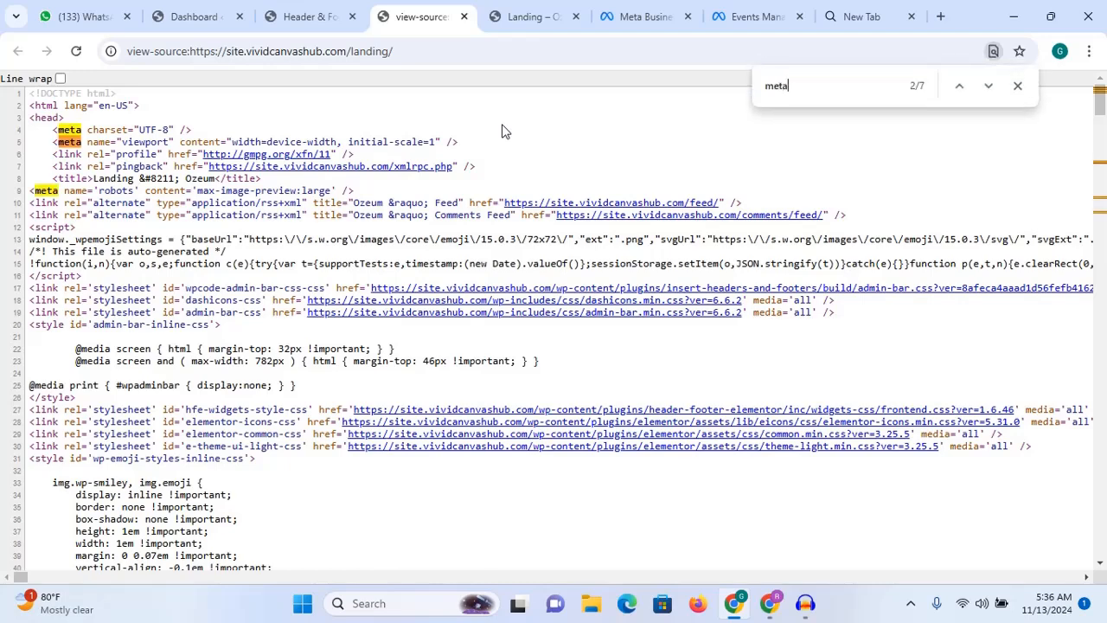
{"action": "key", "text": "BackSpace"}
{"action": "key", "text": "BackSpace"}
{"action": "key", "text": "BackSpace"}
{"action": "key", "text": "BackSpace"}
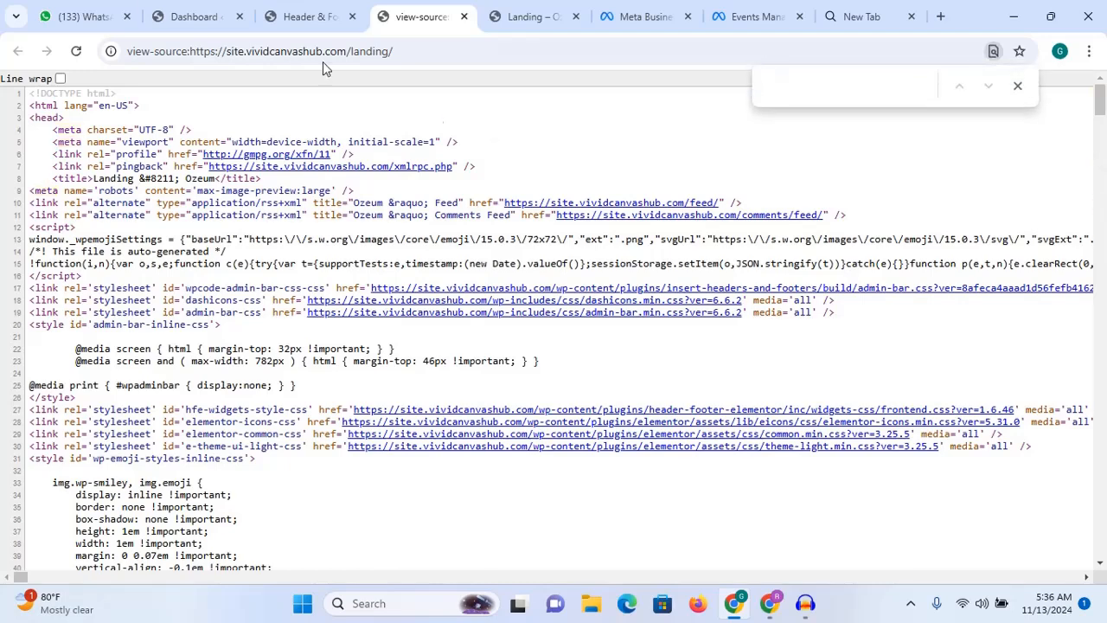
Step: Paste the copied Meta Pixel base code into the Header section of WPCode's Global Header and Footer settings
{"action": "left_click", "coordinate": [300, 16]}
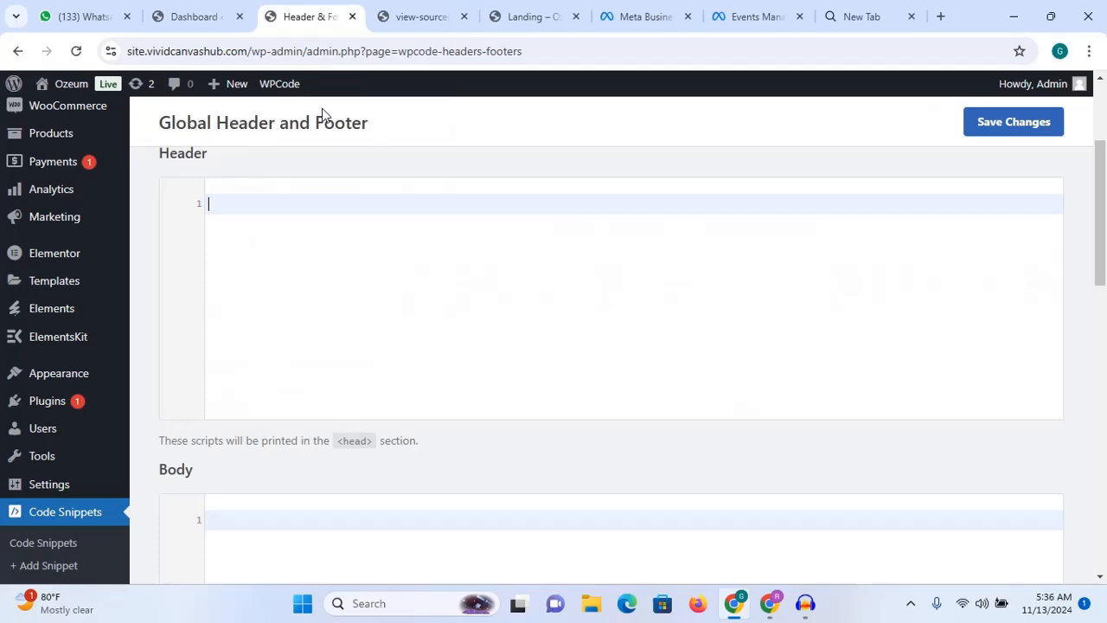
{"action": "left_click", "coordinate": [311, 235]}
{"action": "key", "text": "ctrl+v"}
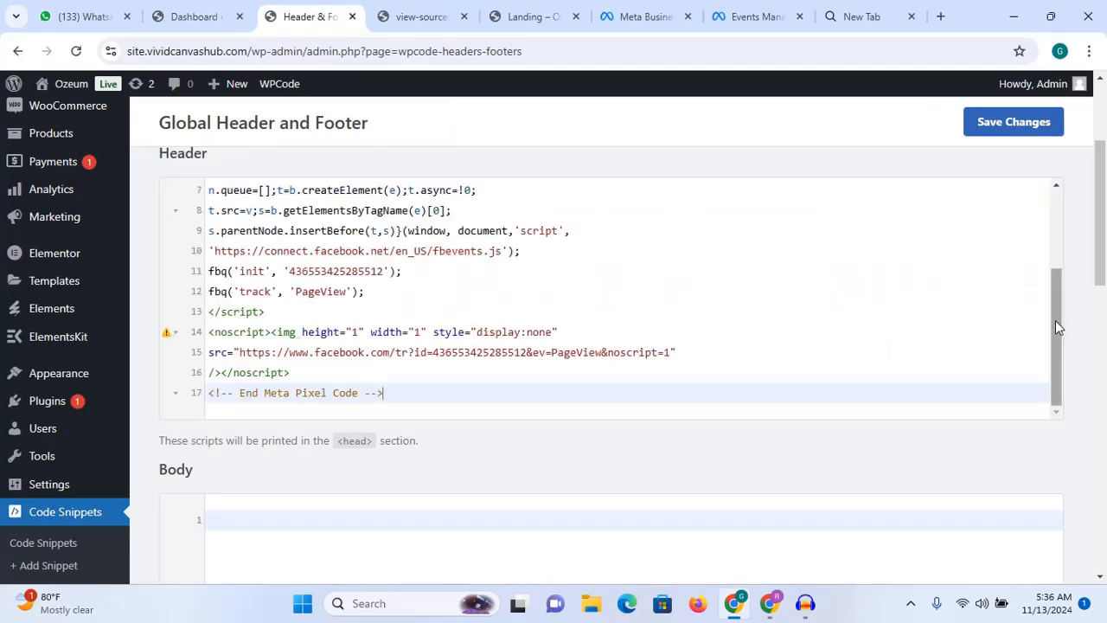
{"action": "left_click_drag", "start_coordinate": [1055, 320], "coordinate": [1053, 176]}
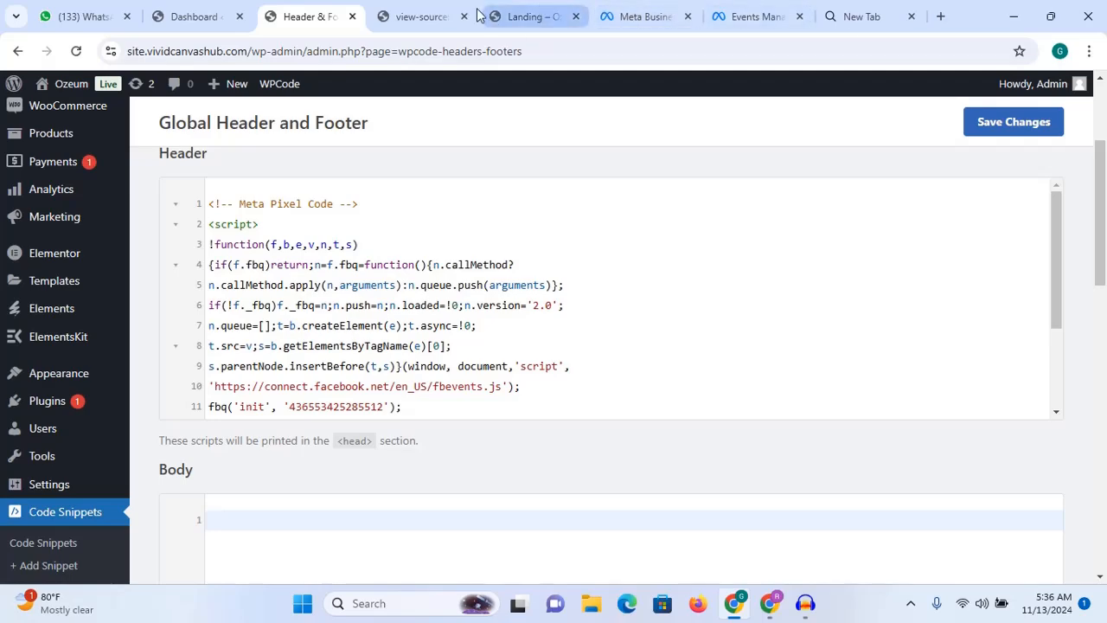
Step: Search the landing page's source code for "meta pixel" before the header changes are saved
{"action": "left_click", "coordinate": [415, 17]}
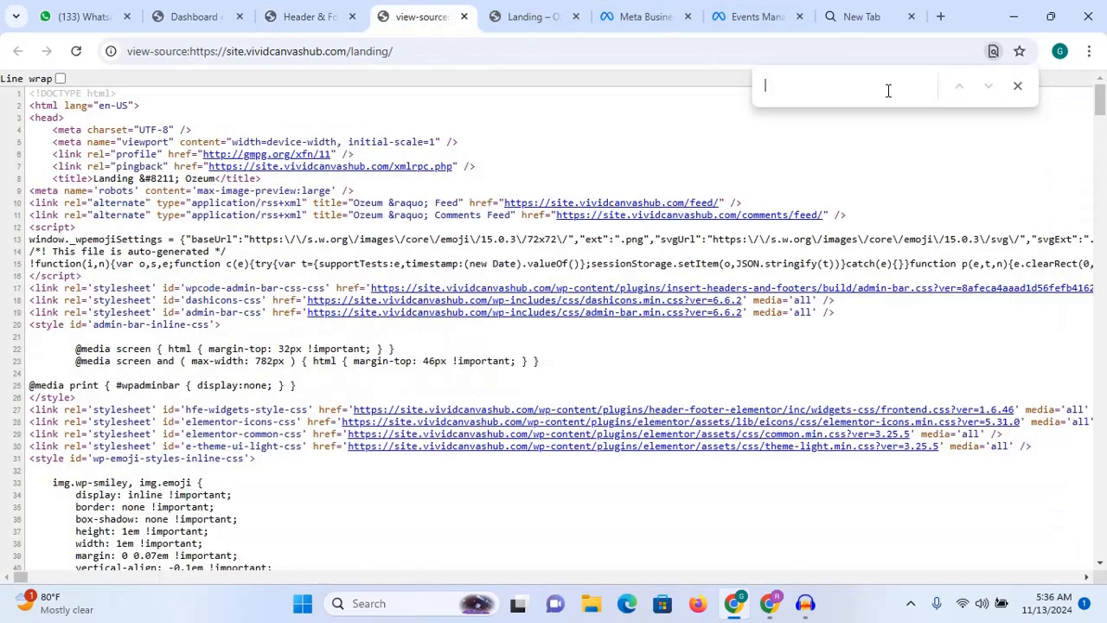
{"action": "type", "text": "a "}
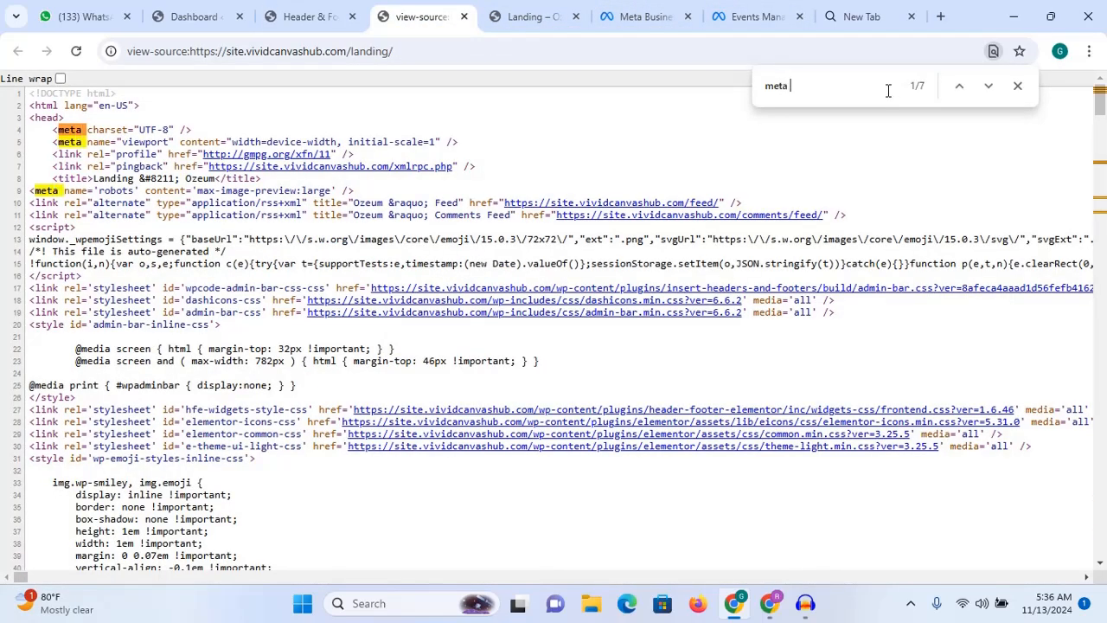
{"action": "type", "text": "pixel"}
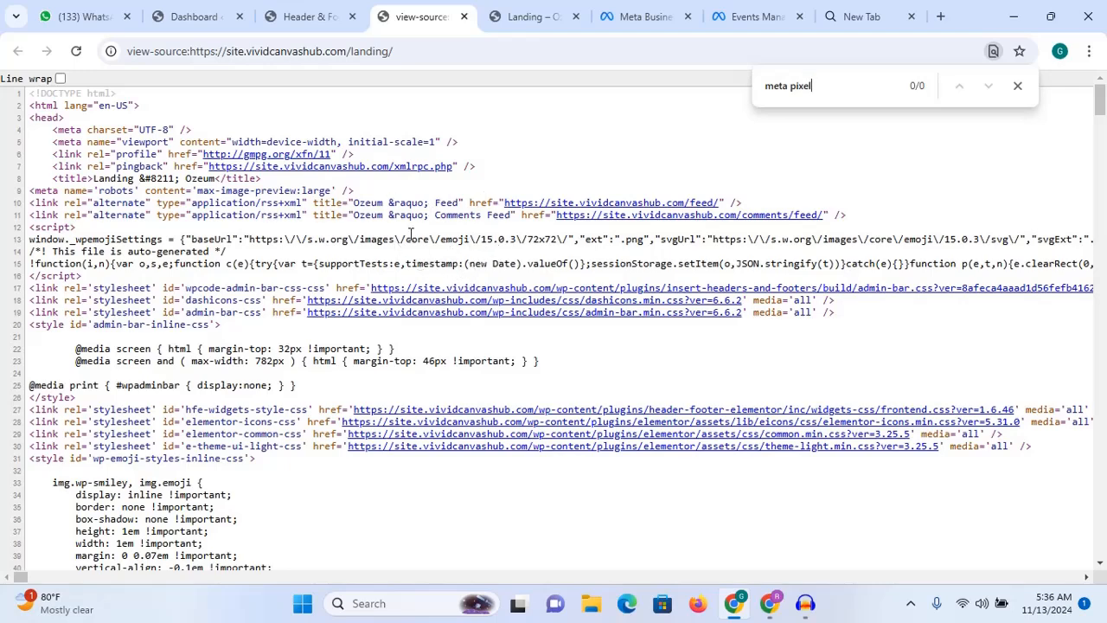
Step: Save the Global Header and Footer settings containing the pixel code
{"action": "left_click", "coordinate": [312, 17]}
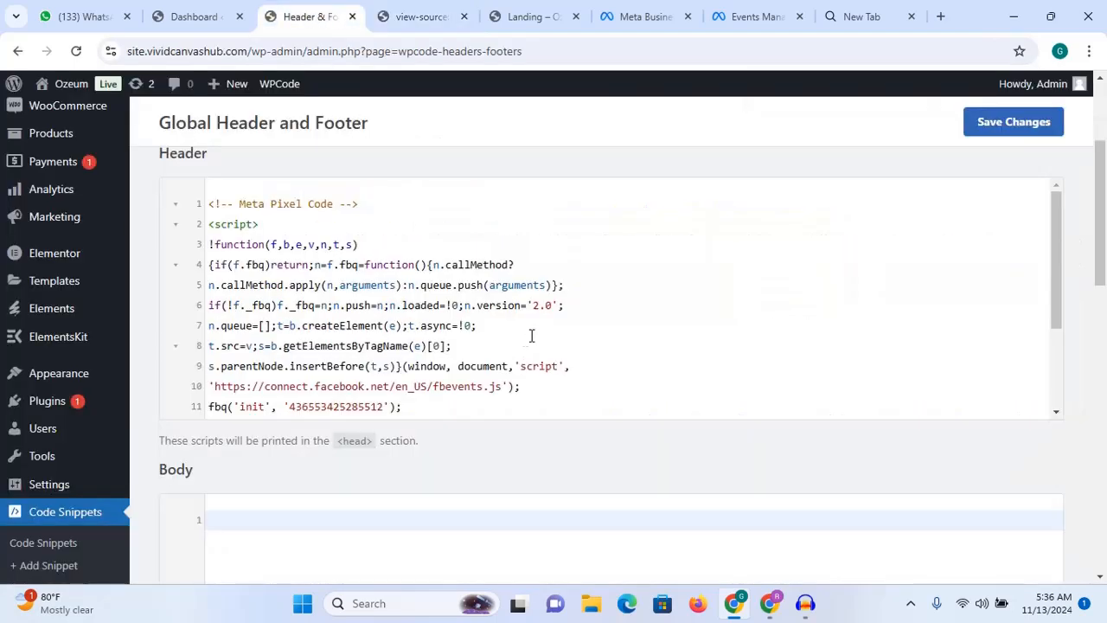
{"action": "left_click_drag", "start_coordinate": [1063, 239], "coordinate": [1044, 141]}
{"action": "left_click", "coordinate": [1014, 122]}
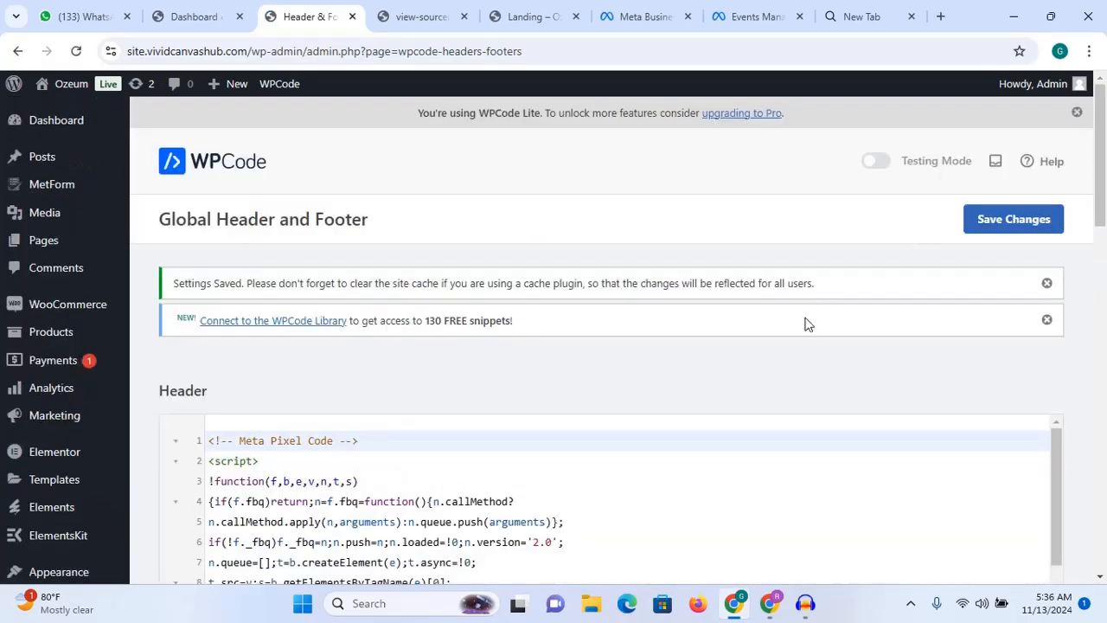
{"action": "left_click_drag", "start_coordinate": [1101, 200], "coordinate": [1100, 286]}
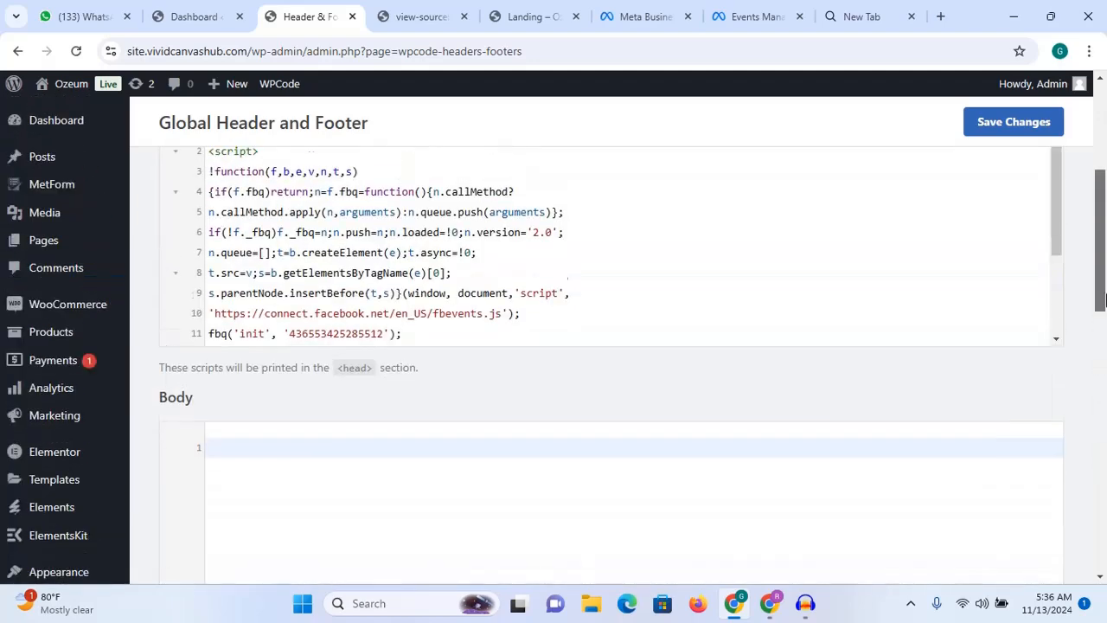
Step: Reload the landing page's source code and search it for "meta pixel" again
{"action": "left_click", "coordinate": [414, 19]}
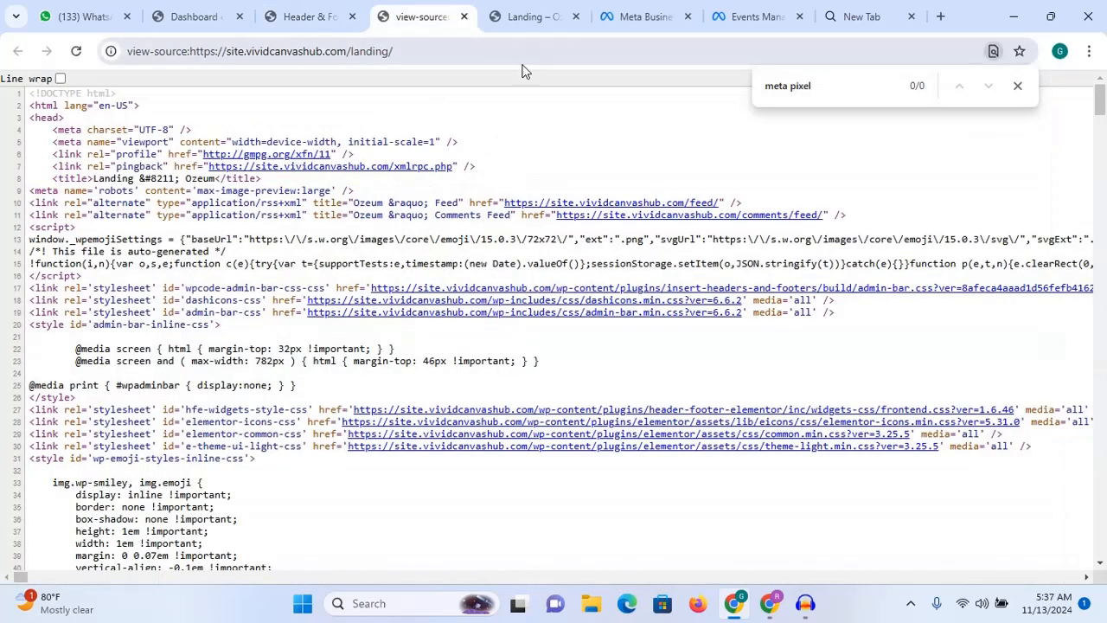
{"action": "left_click", "coordinate": [633, 50]}
{"action": "key", "text": "Return"}
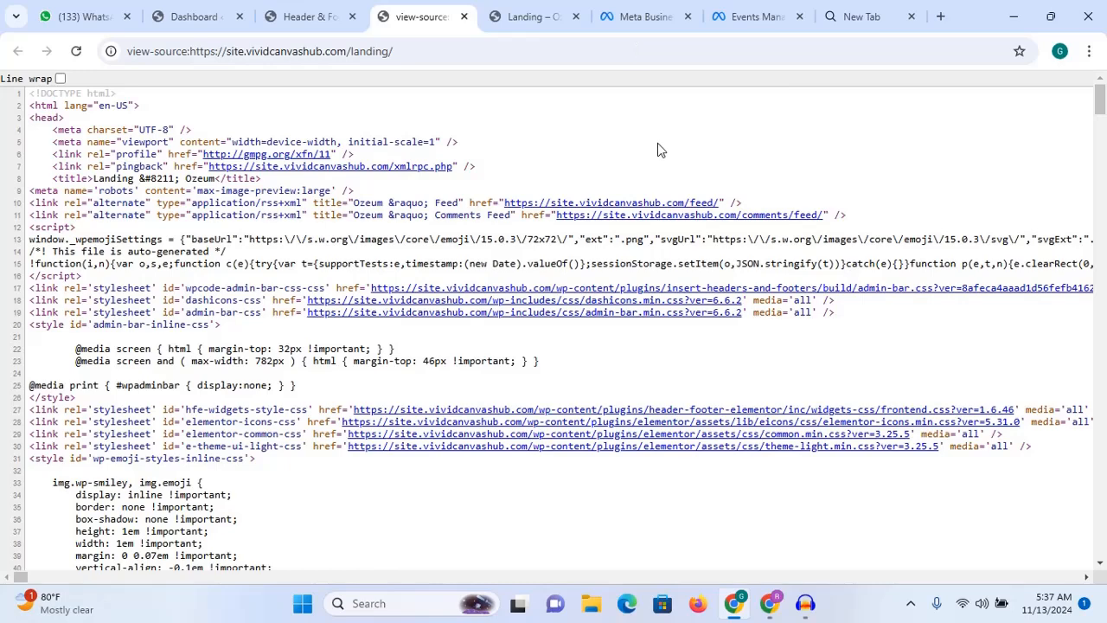
{"action": "key", "text": "ctrl+f"}
{"action": "key", "text": "Return"}
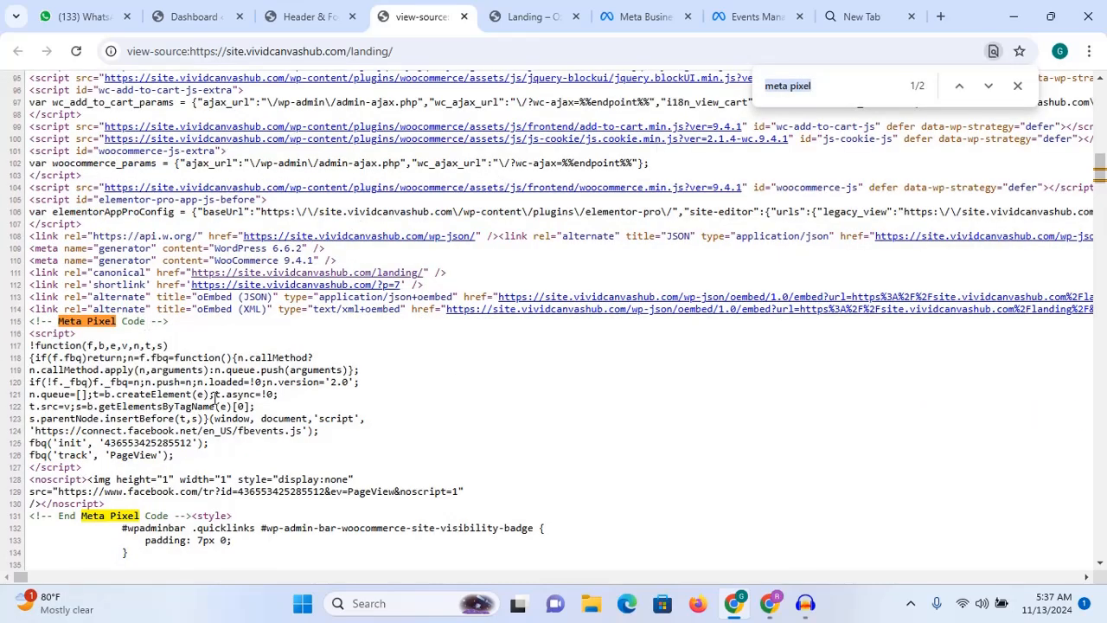
Step: Compare the pixel code in the page source with the code in WPCode's header, and close the page source
{"action": "left_click", "coordinate": [303, 16]}
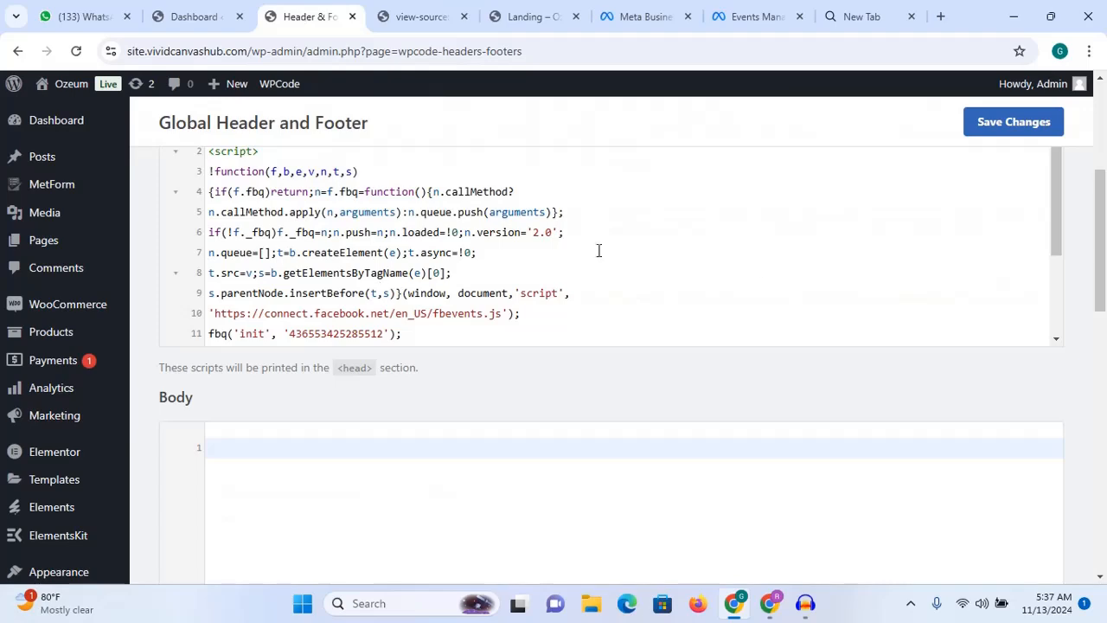
{"action": "left_click_drag", "start_coordinate": [1105, 223], "coordinate": [1105, 192]}
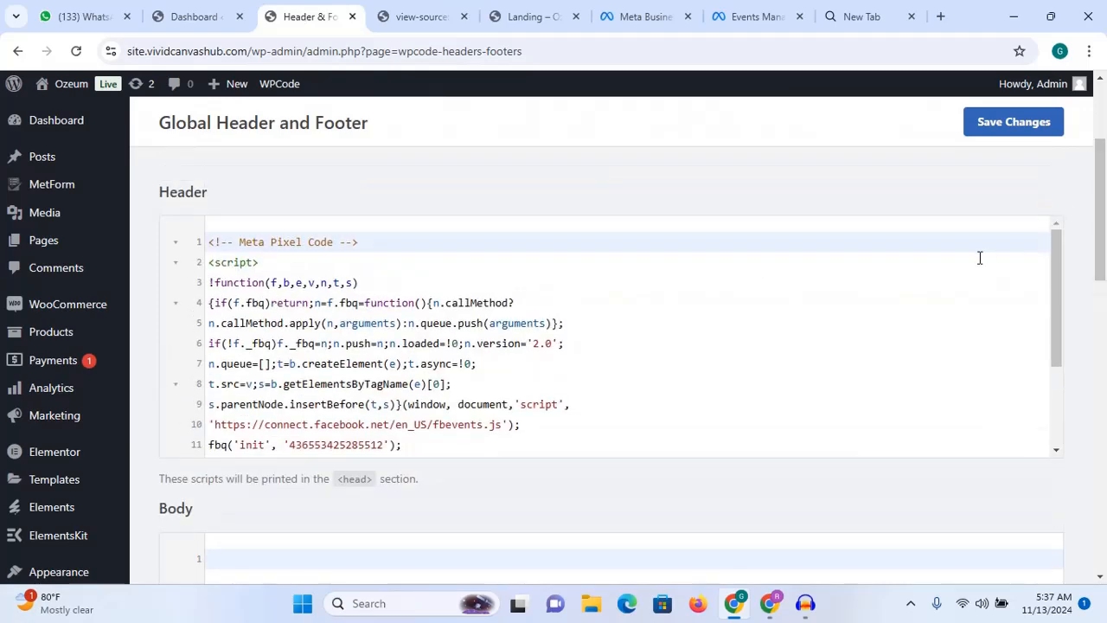
{"action": "left_click", "coordinate": [420, 17]}
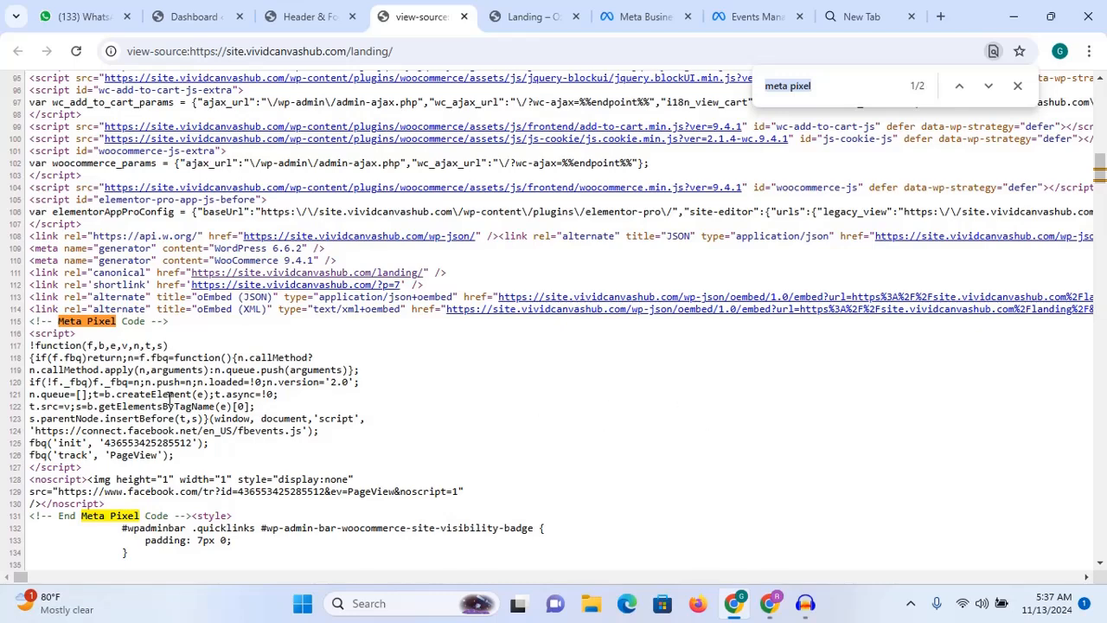
{"action": "left_click_drag", "start_coordinate": [1101, 163], "coordinate": [1101, 172]}
{"action": "left_click", "coordinate": [1017, 85]}
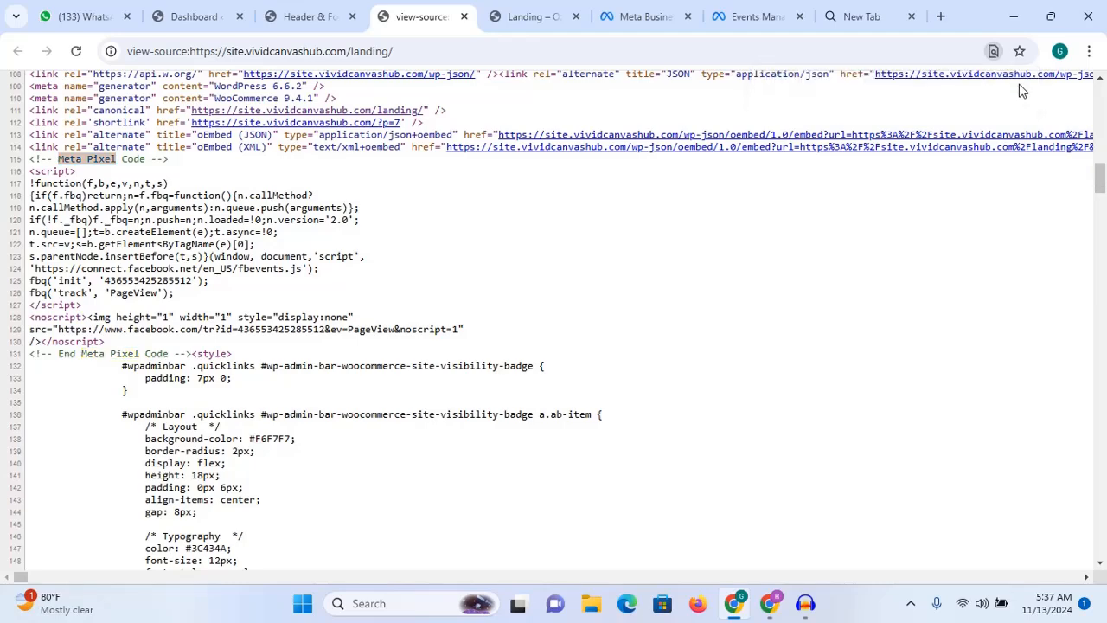
{"action": "left_click", "coordinate": [463, 16]}
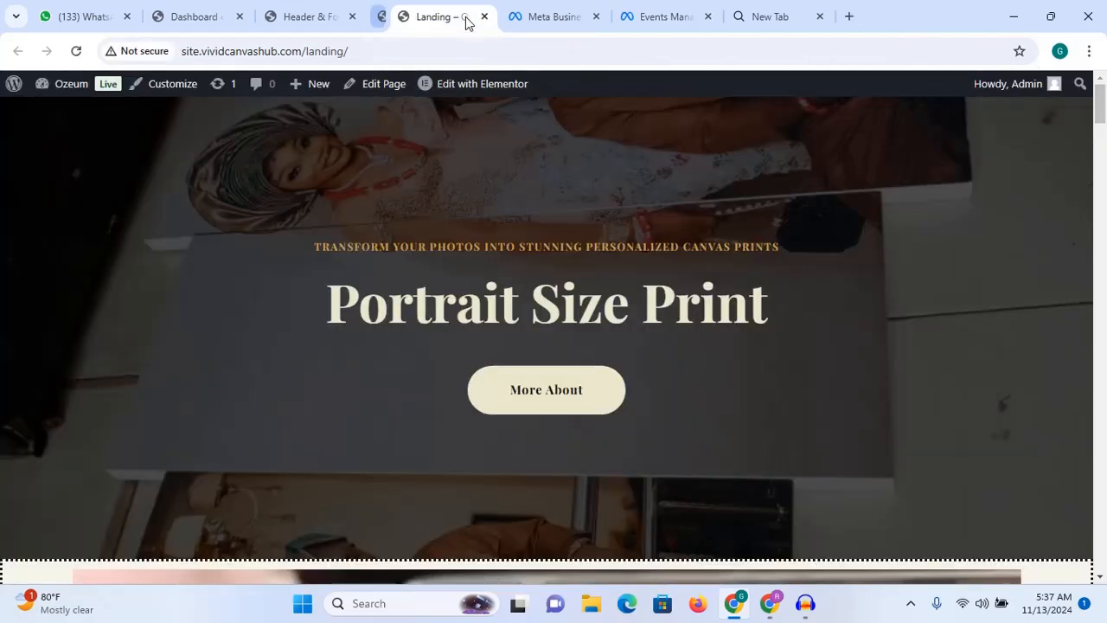
{"action": "left_click", "coordinate": [344, 15]}
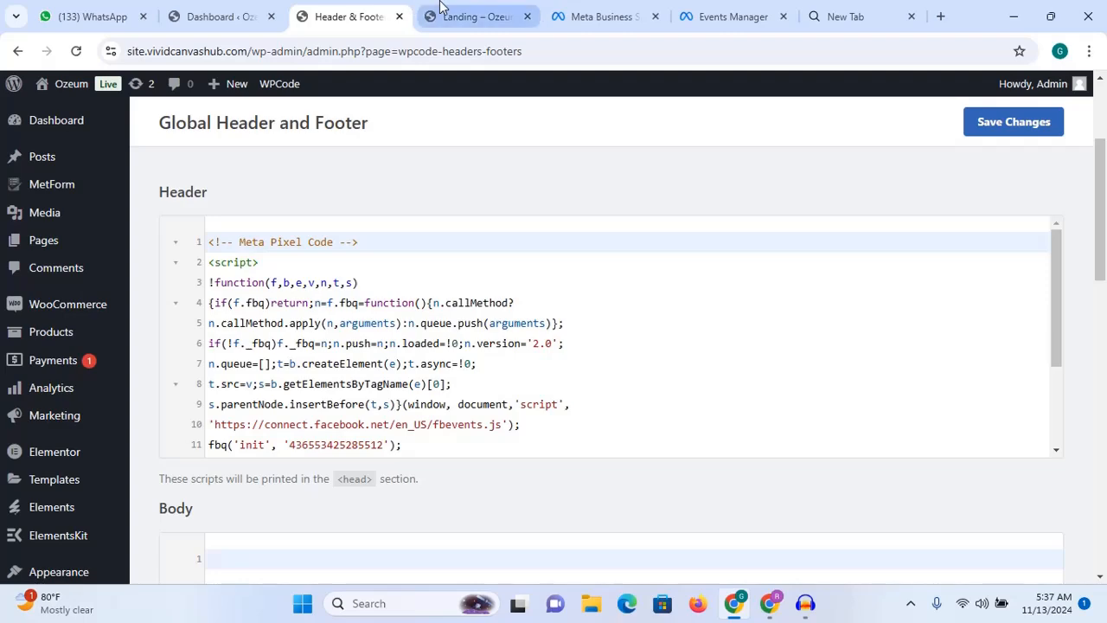
{"action": "left_click", "coordinate": [441, 9]}
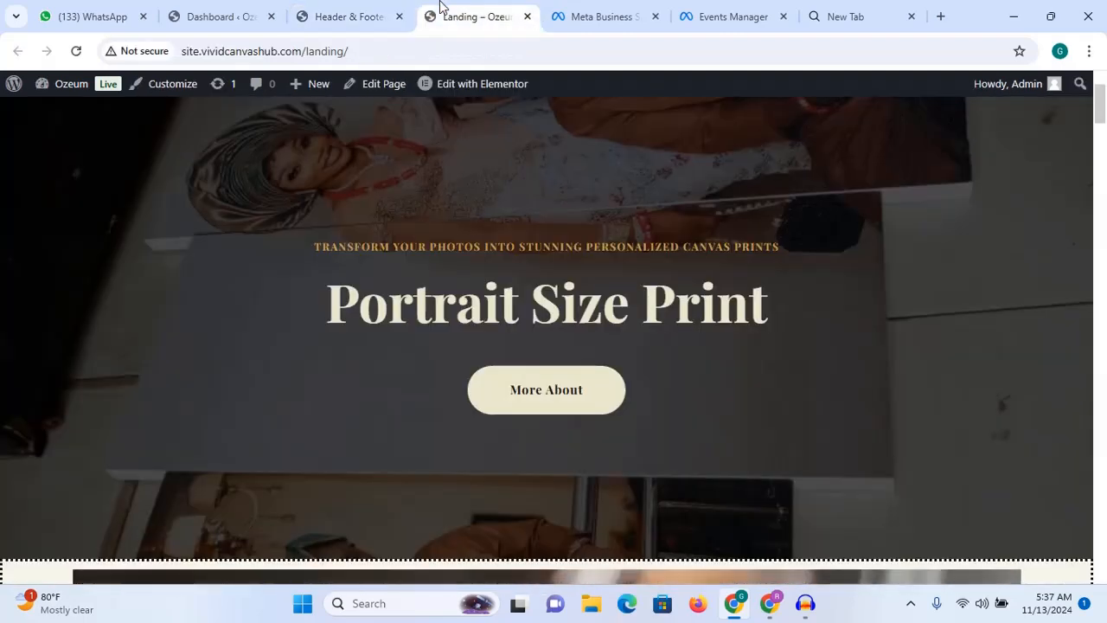
{"action": "left_click", "coordinate": [352, 12]}
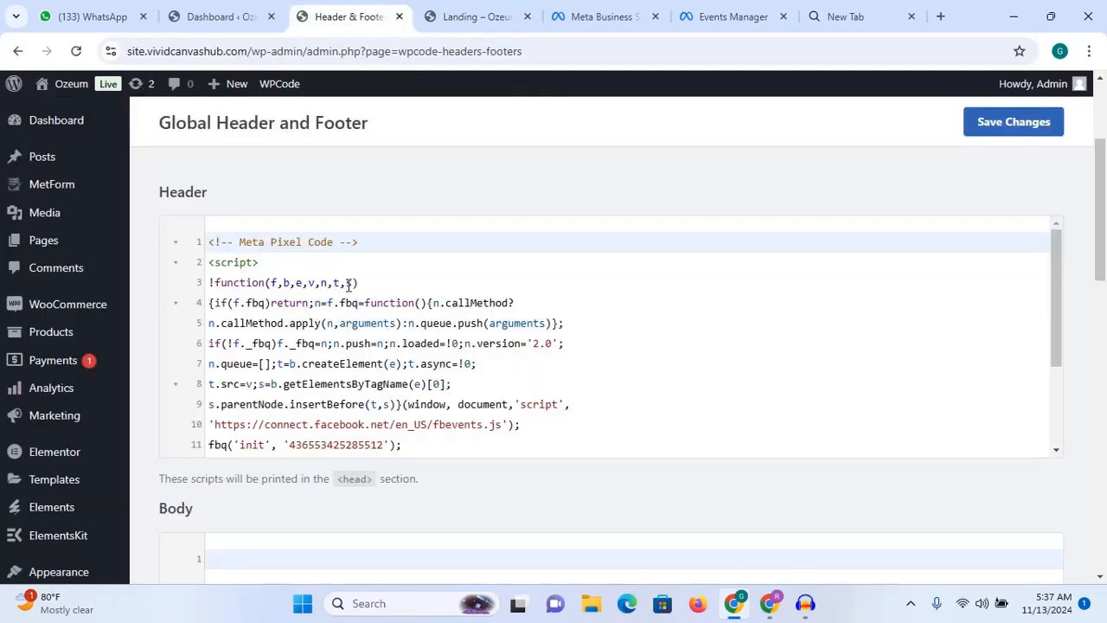
Step: Switch to Meta Events Manager, review the Automatic Advanced Matching settings of the new pixel, and continue to the event code stage
{"action": "left_click", "coordinate": [742, 15]}
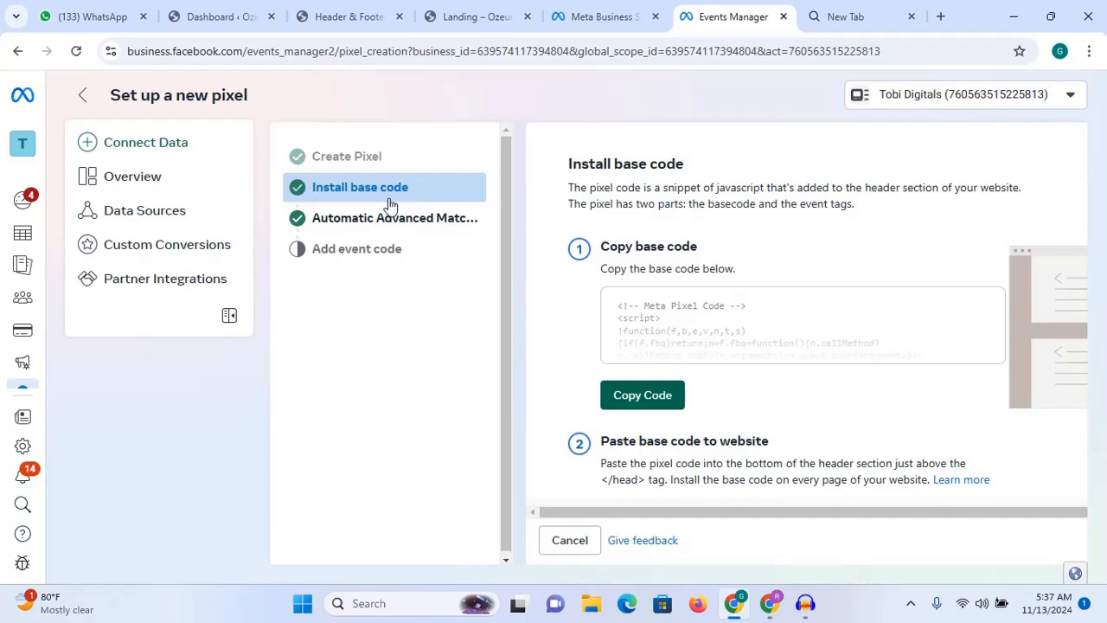
{"action": "left_click", "coordinate": [433, 222]}
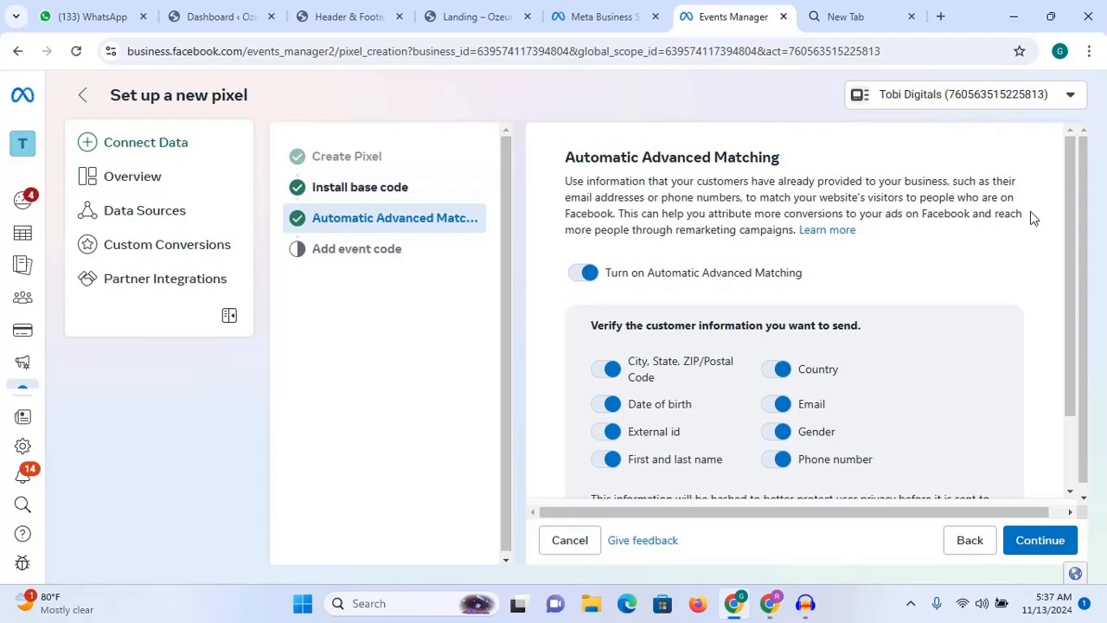
{"action": "scroll", "coordinate": [1071, 276], "scroll_direction": "down", "scroll_amount": 1}
{"action": "scroll", "coordinate": [1071, 283], "scroll_direction": "down", "scroll_amount": 1}
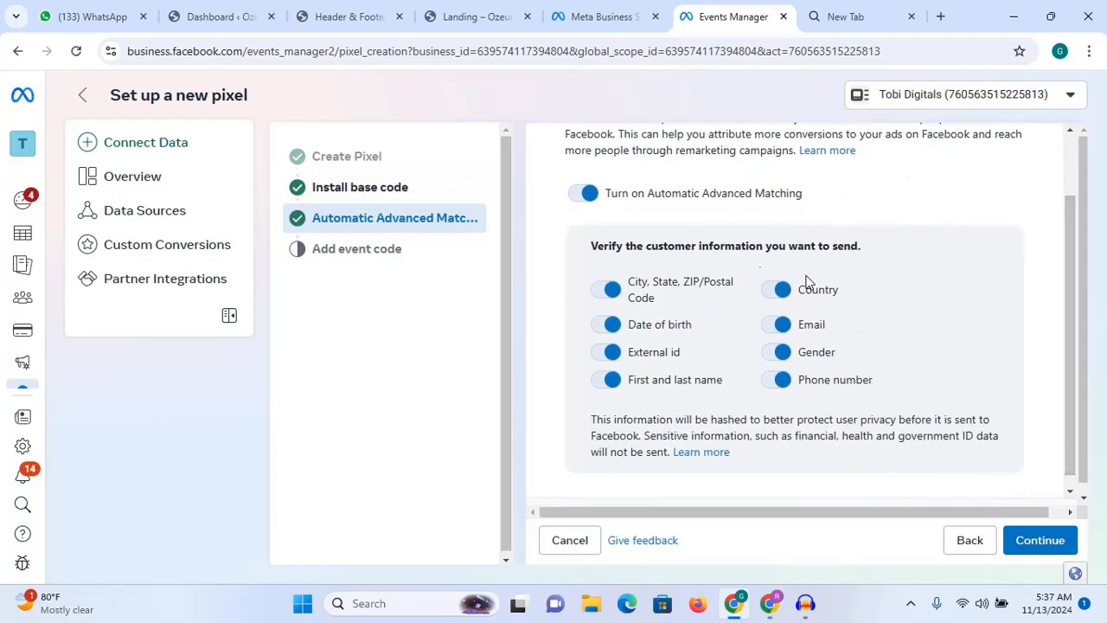
{"action": "left_click_drag", "start_coordinate": [1073, 343], "coordinate": [1076, 369]}
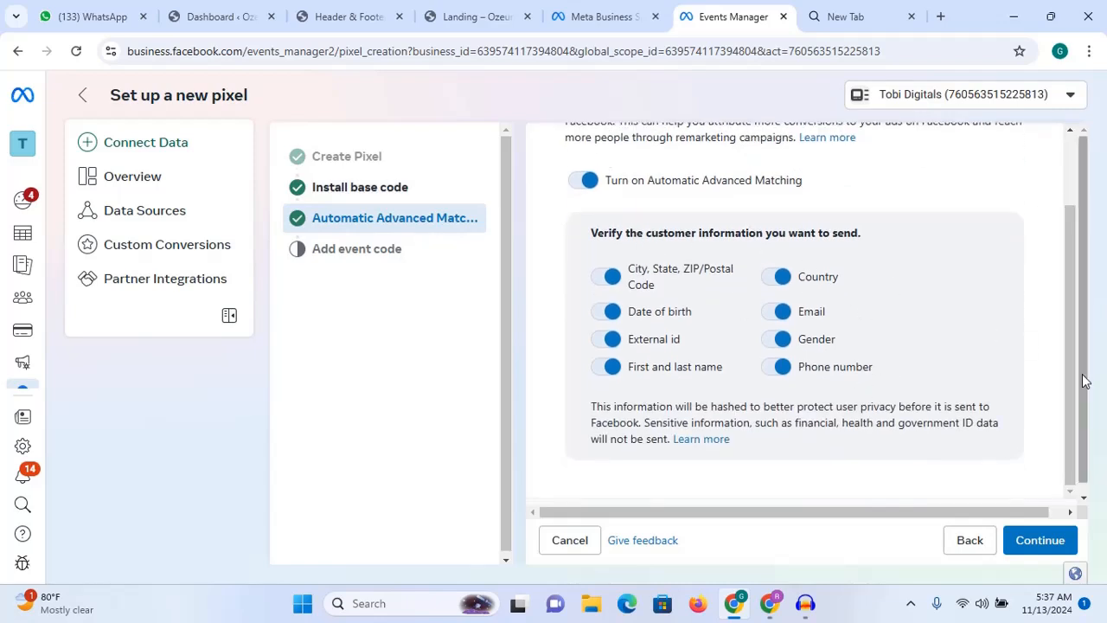
{"action": "left_click", "coordinate": [1042, 539]}
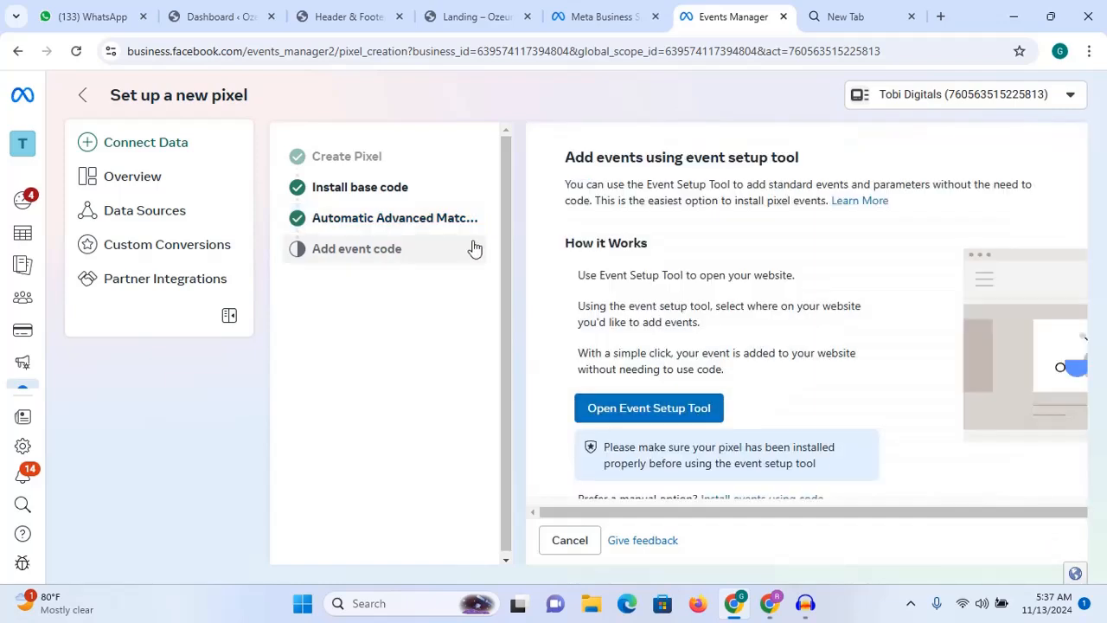
Step: Open the Event Setup Tool dialog for the new pixel and copy the landing page's URL from its browser tab
{"action": "left_click", "coordinate": [657, 410]}
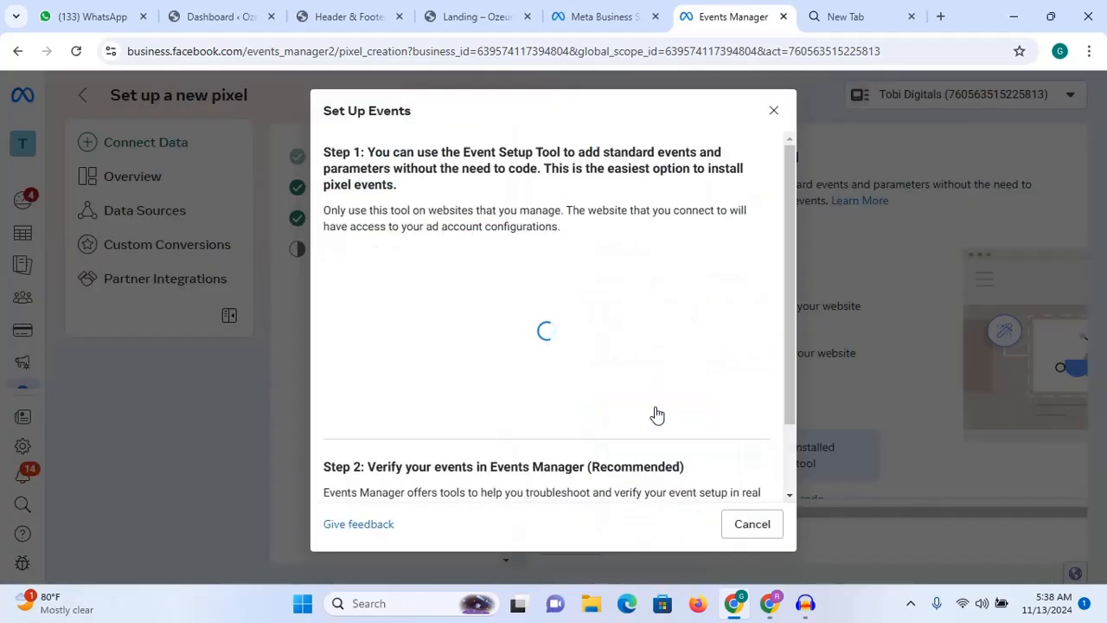
{"action": "left_click", "coordinate": [421, 292]}
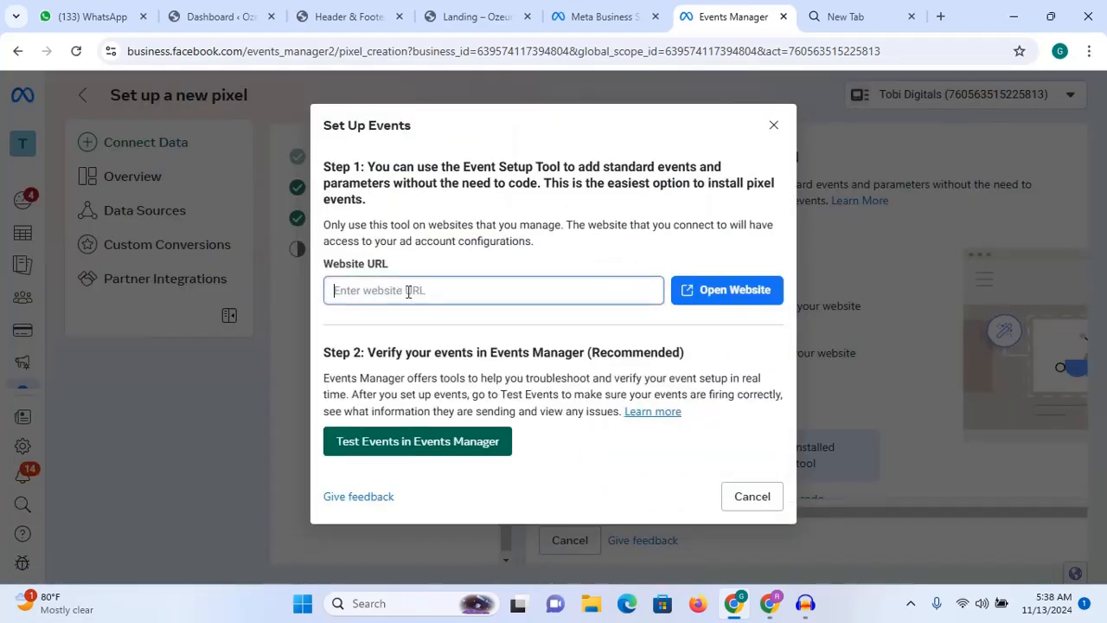
{"action": "left_click", "coordinate": [481, 17]}
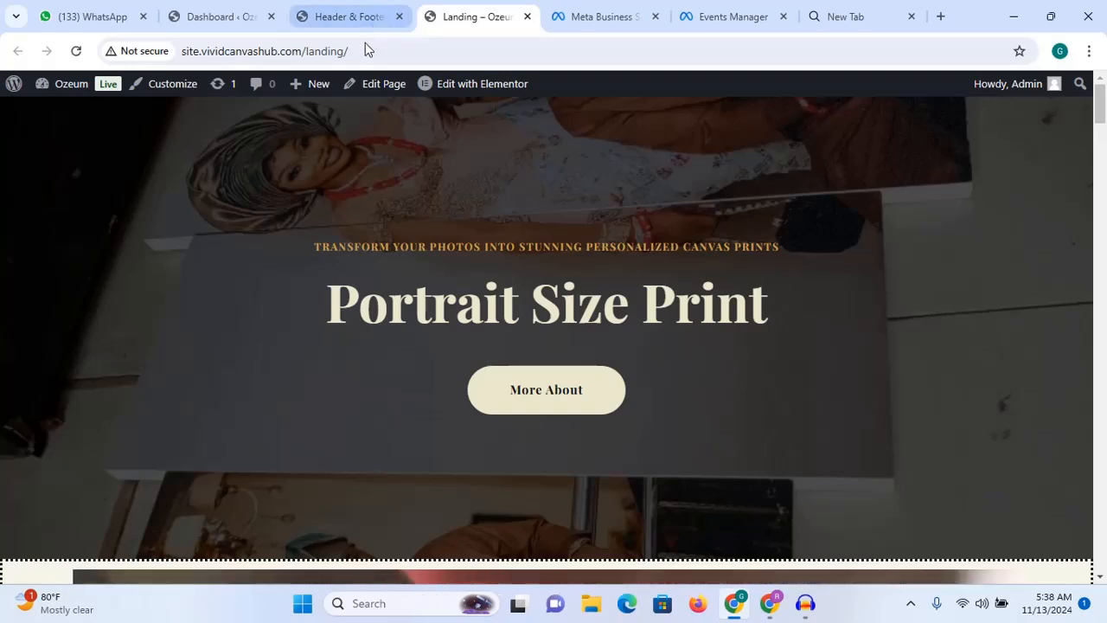
{"action": "left_click", "coordinate": [374, 54]}
{"action": "right_click", "coordinate": [294, 51]}
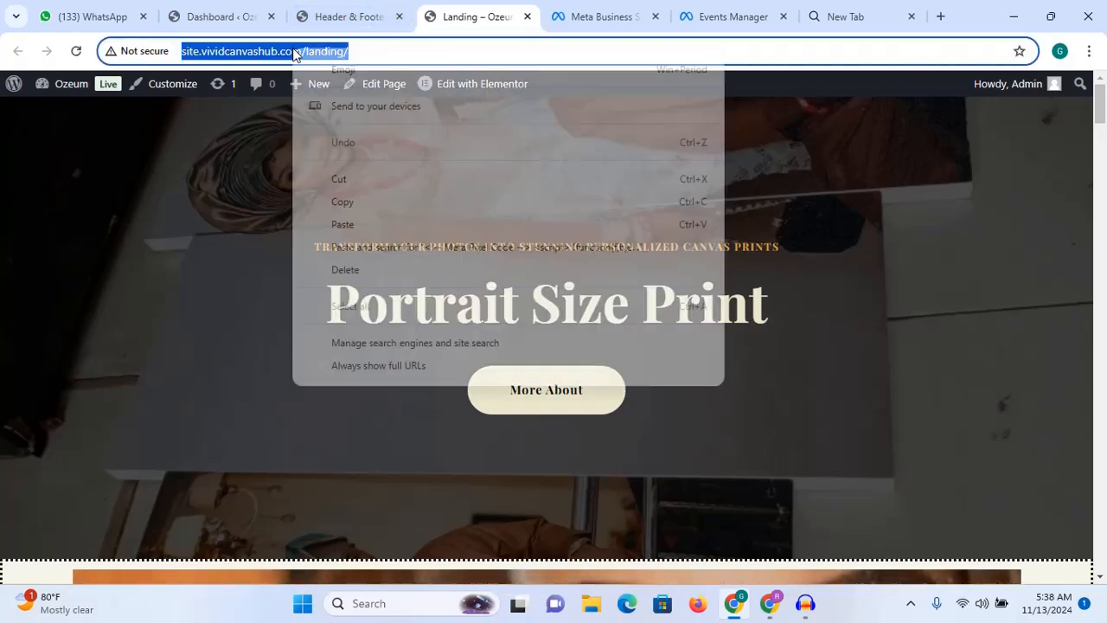
{"action": "left_click", "coordinate": [344, 203]}
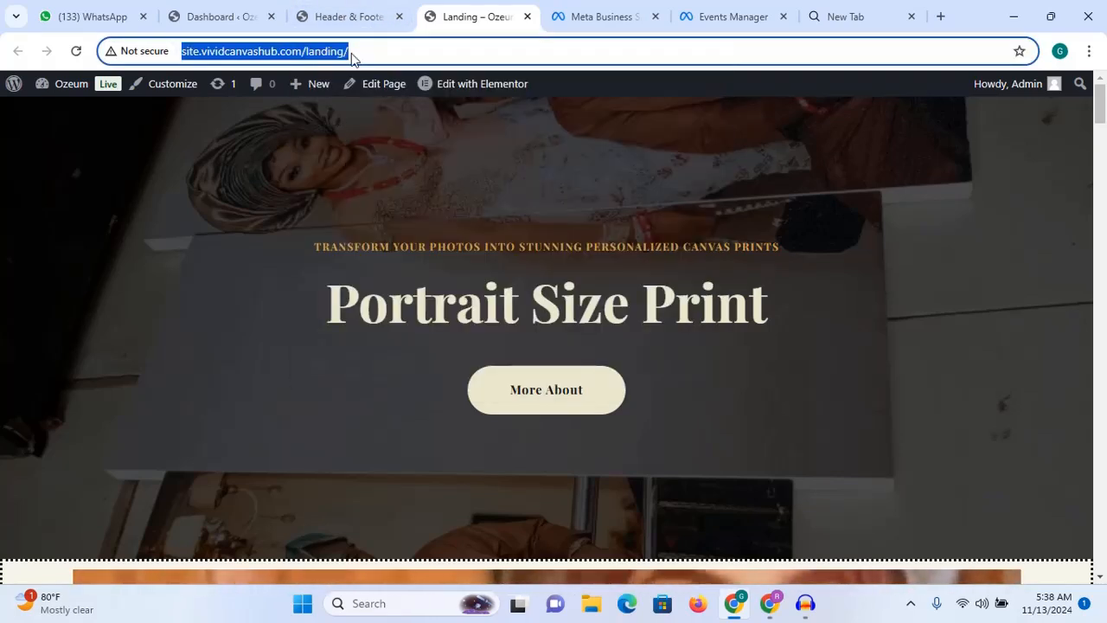
{"action": "left_click", "coordinate": [426, 160]}
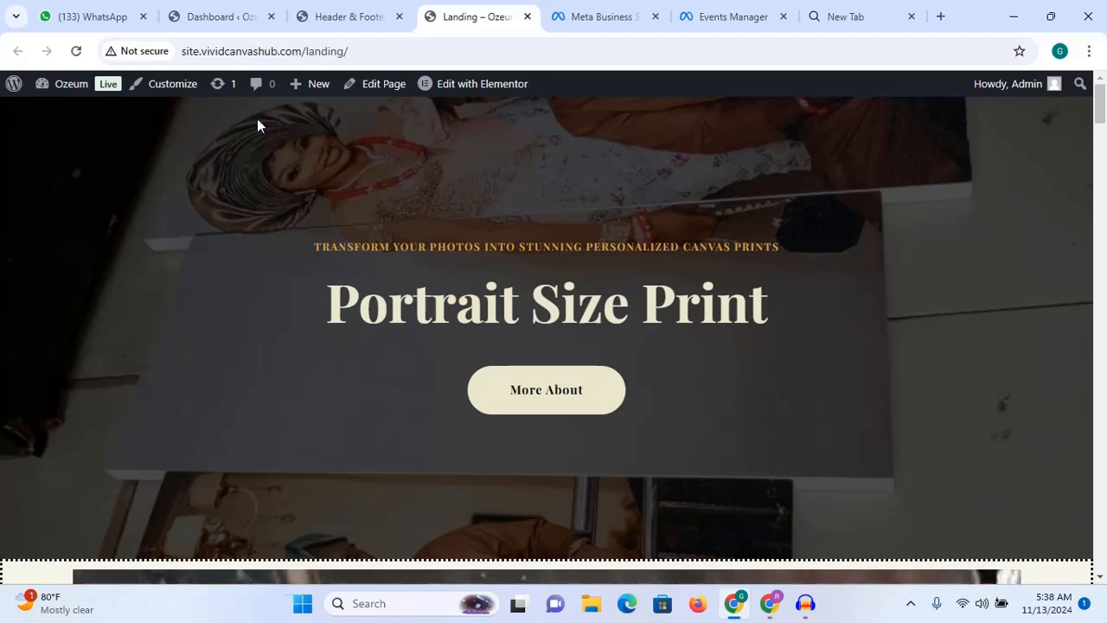
{"action": "left_click", "coordinate": [595, 15]}
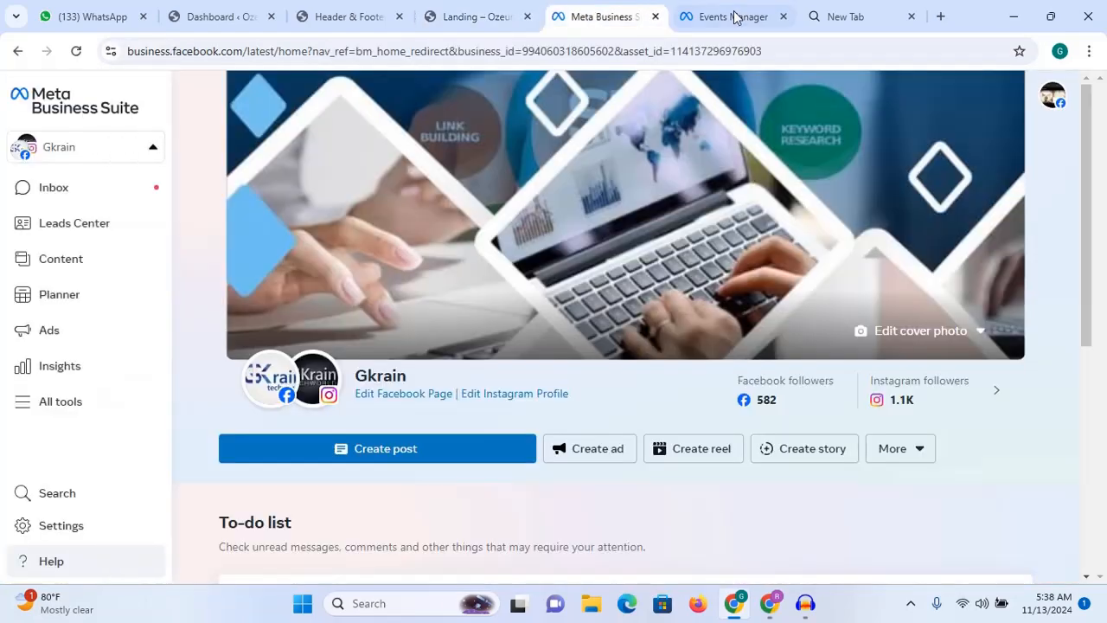
{"action": "left_click", "coordinate": [736, 15]}
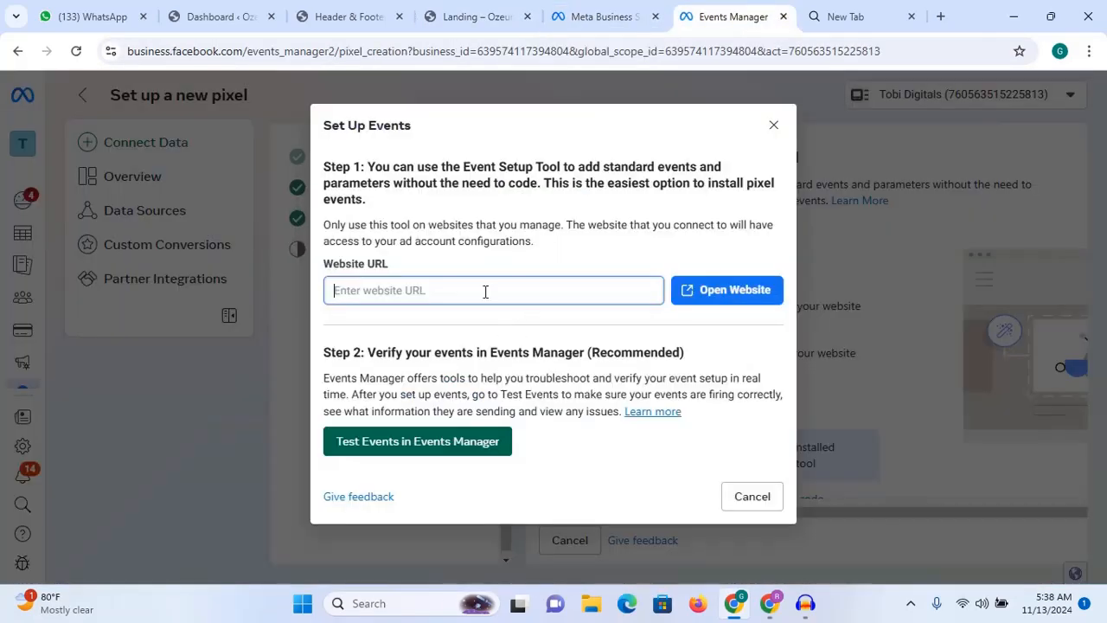
{"action": "key", "text": "ctrl+v"}
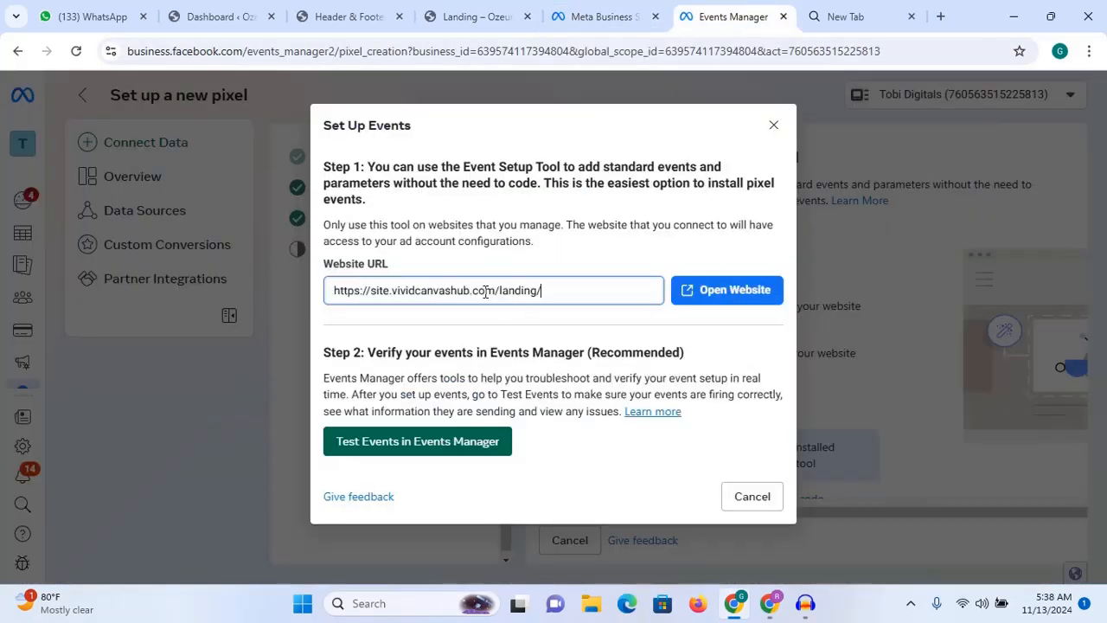
{"action": "left_click", "coordinate": [724, 293]}
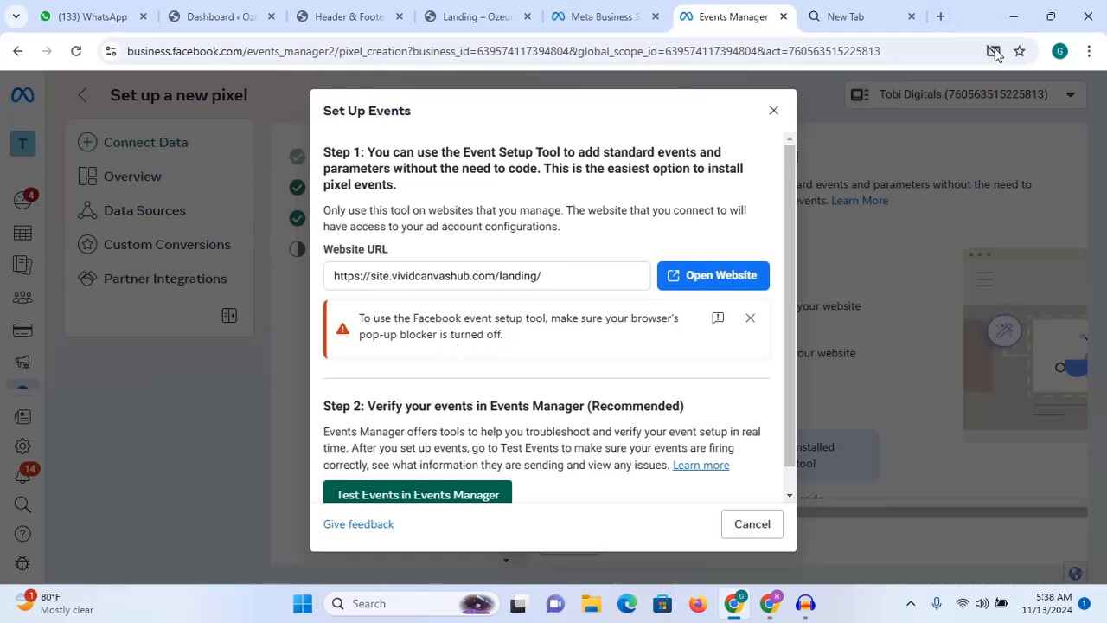
{"action": "left_click", "coordinate": [724, 283]}
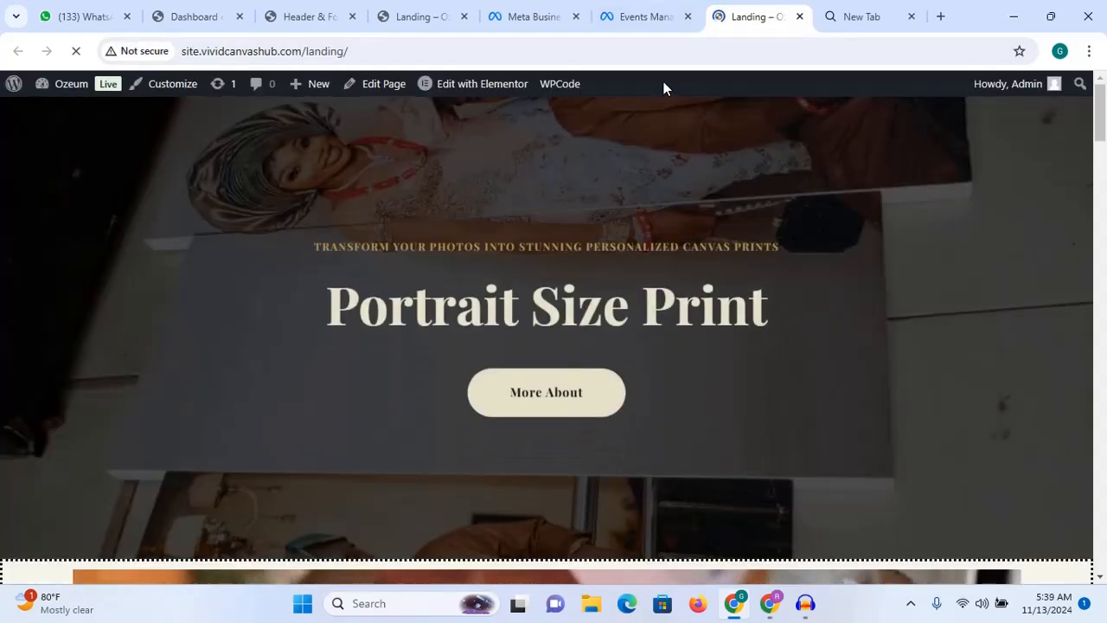
{"action": "left_click", "coordinate": [651, 19]}
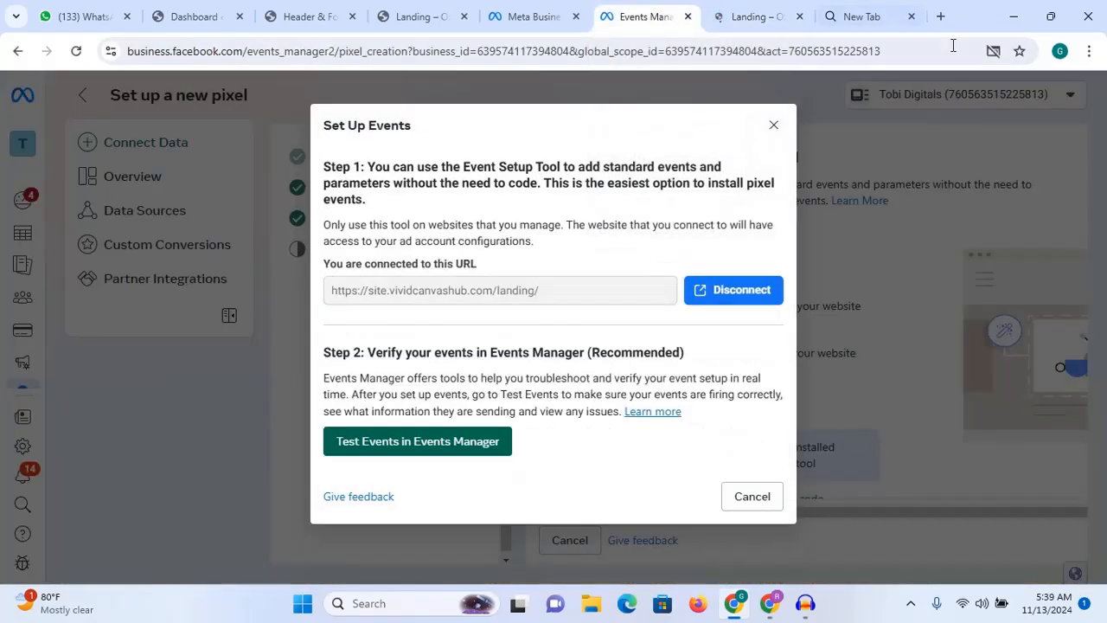
{"action": "left_click", "coordinate": [992, 51]}
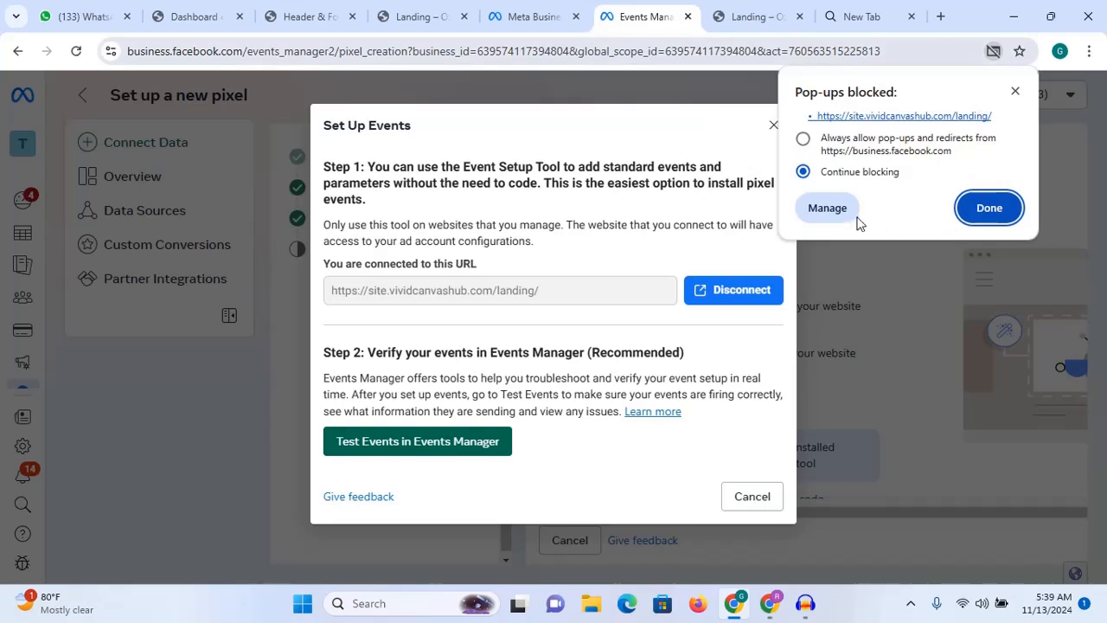
{"action": "left_click", "coordinate": [846, 150]}
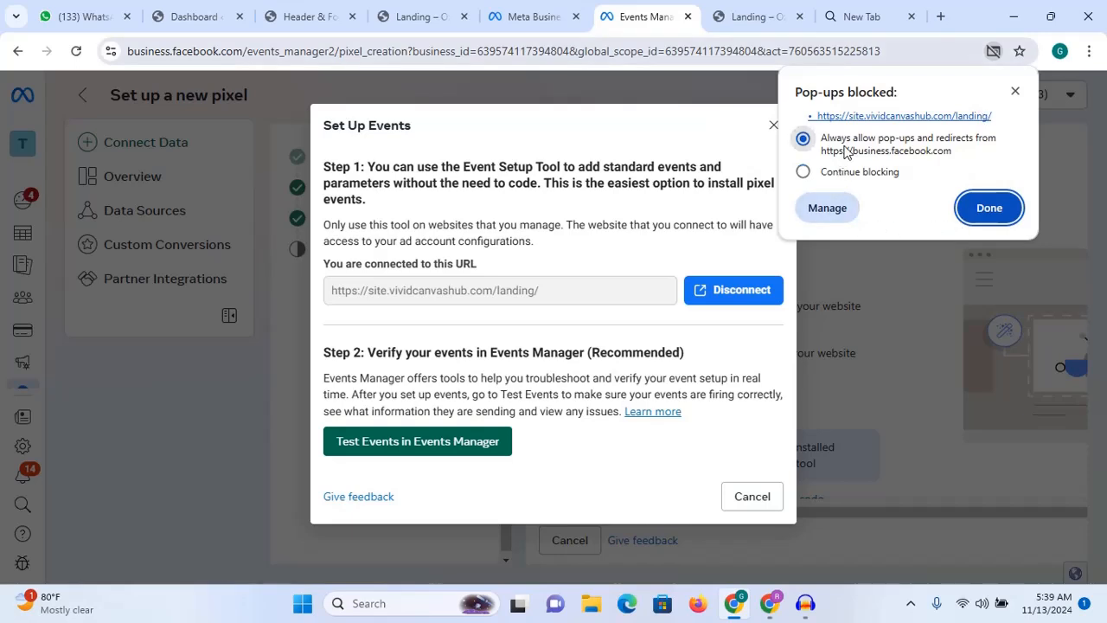
{"action": "left_click", "coordinate": [995, 211]}
Step: Close the landing page opened by the Event Setup Tool, reopen it from Set Up Events, and check the connection in Events Manager
{"action": "left_click", "coordinate": [754, 19]}
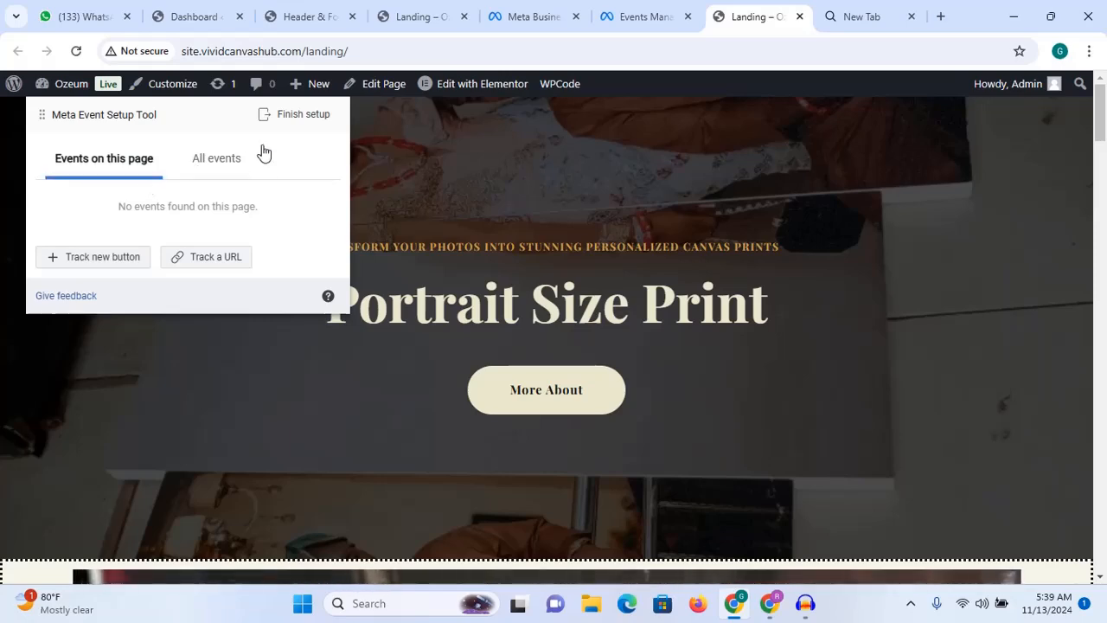
{"action": "left_click", "coordinate": [799, 16]}
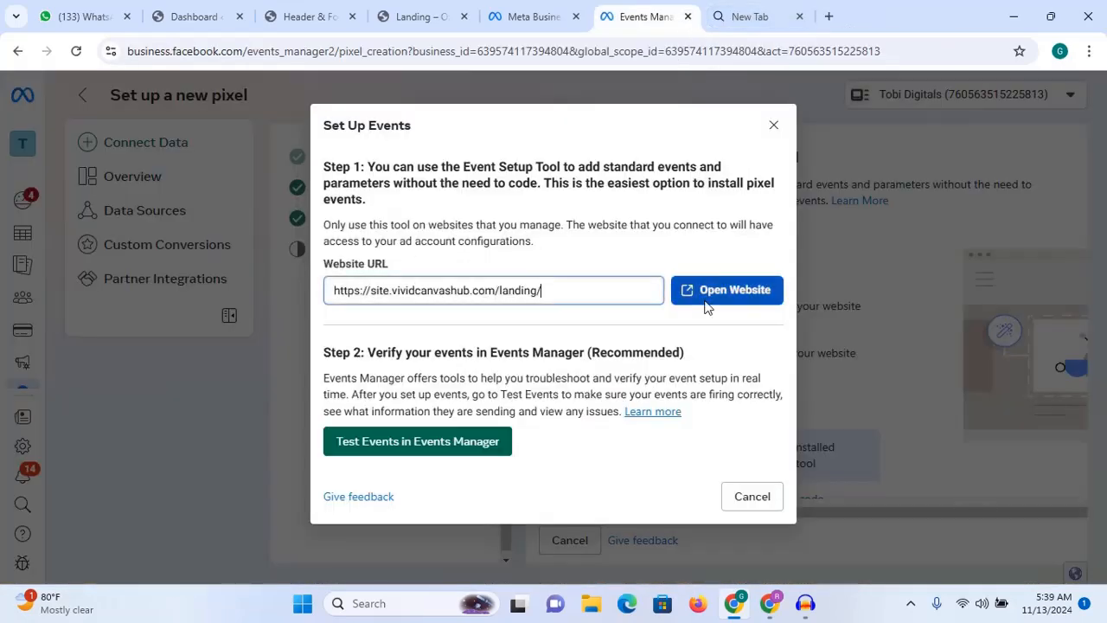
{"action": "left_click", "coordinate": [736, 290]}
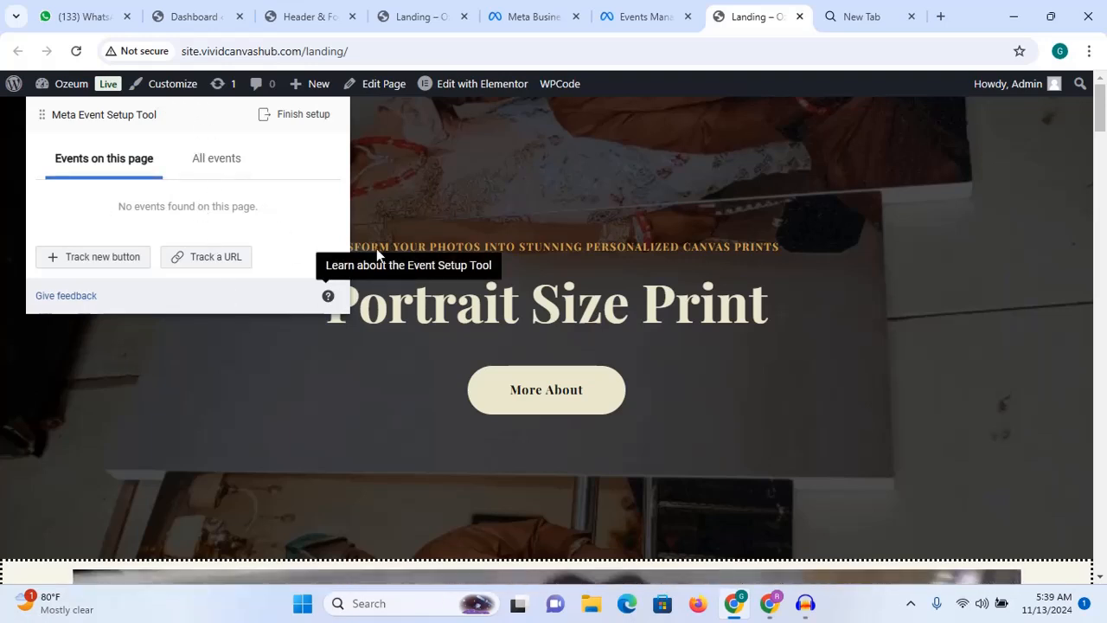
{"action": "left_click", "coordinate": [632, 8]}
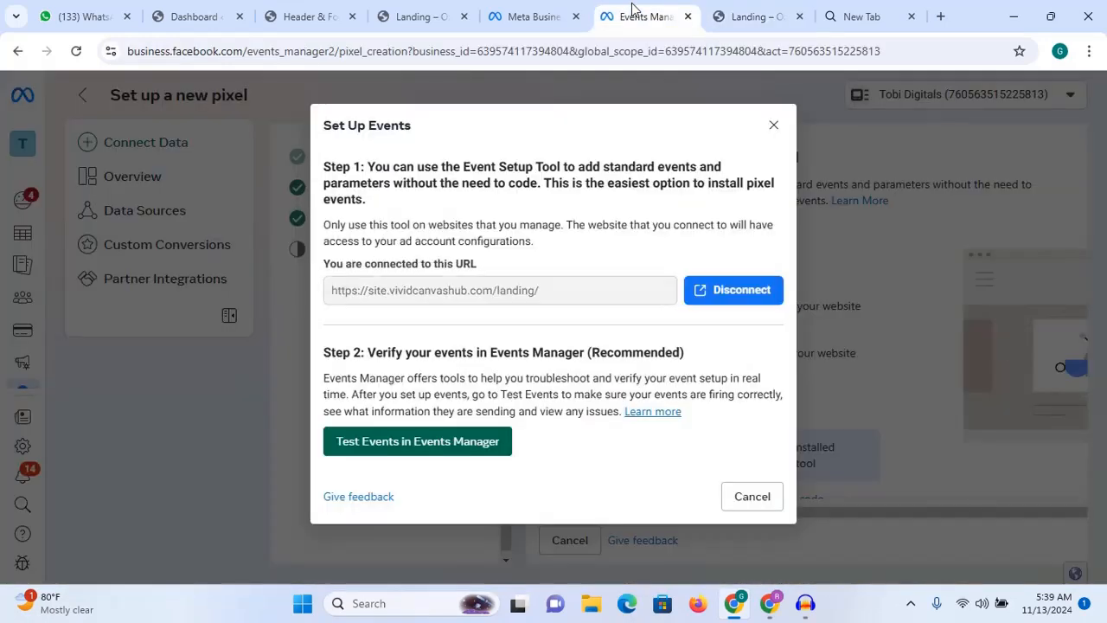
{"action": "left_click", "coordinate": [742, 12]}
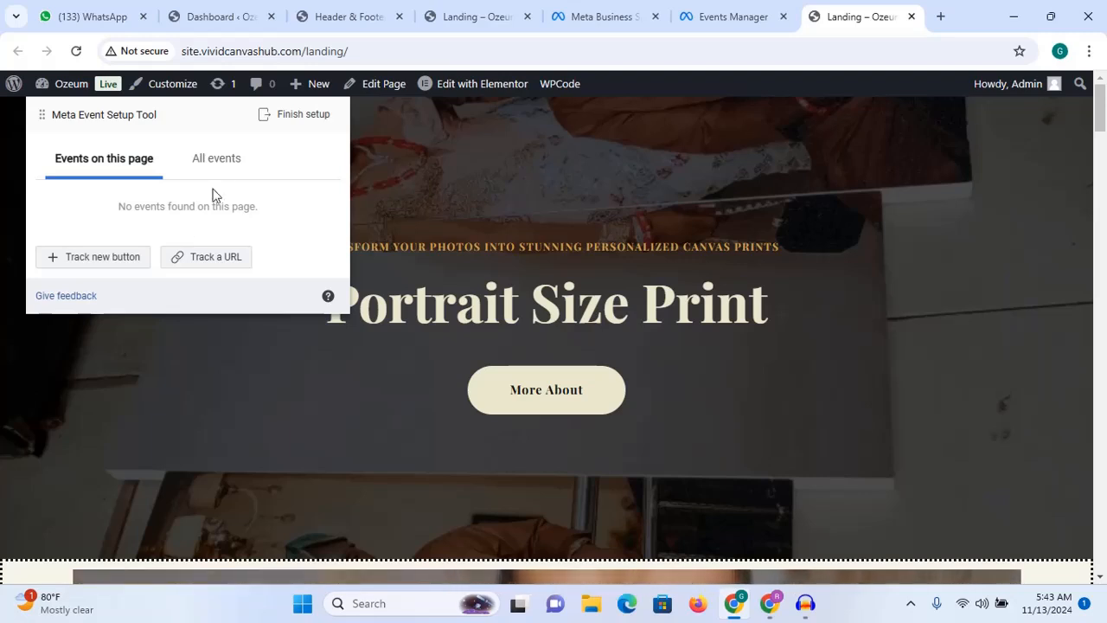
Step: Review the list of all events in the Meta Event Setup Tool and return to the events on this page
{"action": "left_click", "coordinate": [222, 163]}
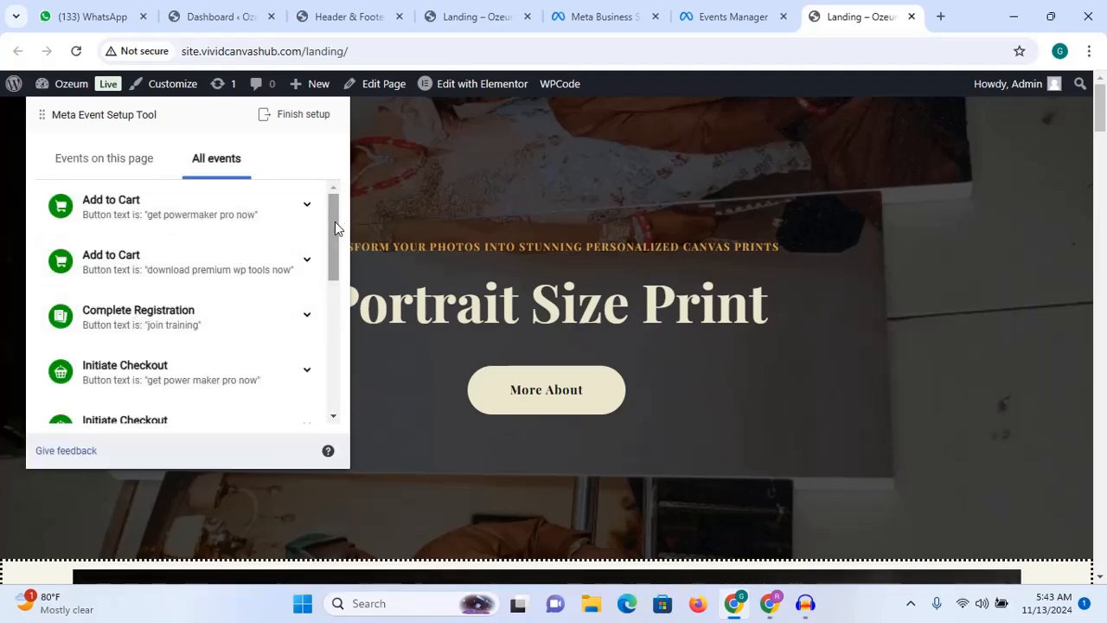
{"action": "left_click_drag", "start_coordinate": [335, 221], "coordinate": [338, 157]}
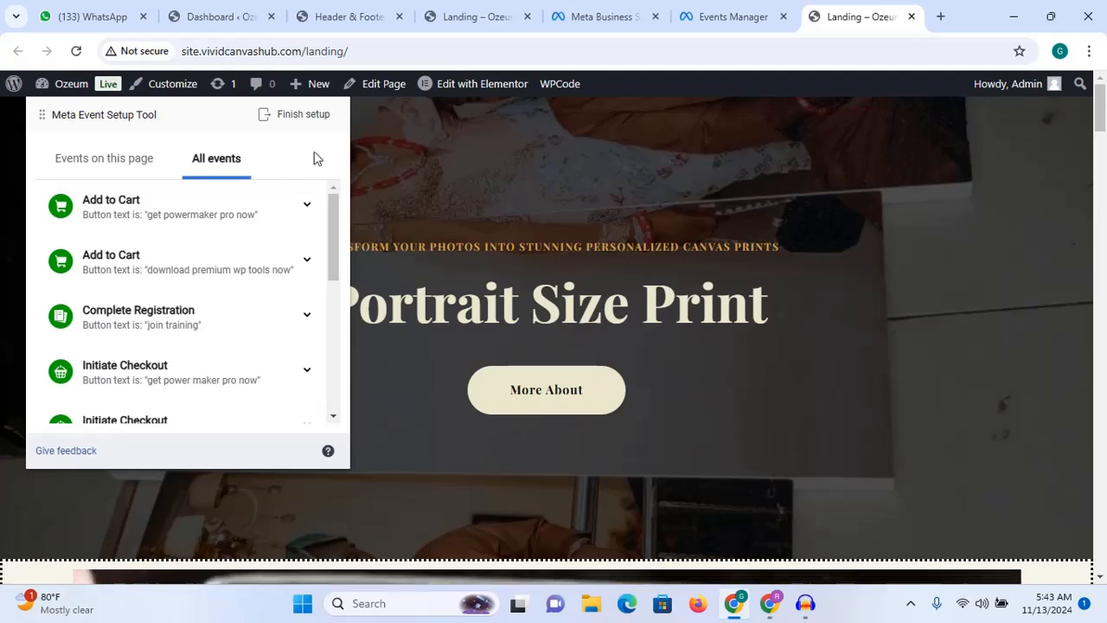
{"action": "left_click_drag", "start_coordinate": [333, 263], "coordinate": [329, 374]}
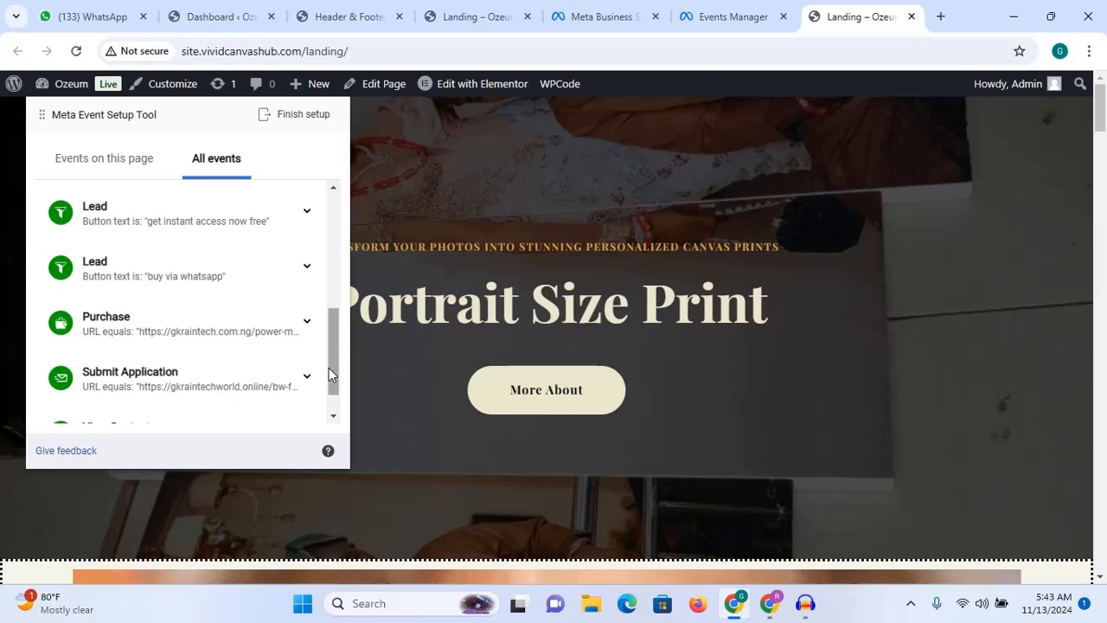
{"action": "left_click", "coordinate": [111, 162]}
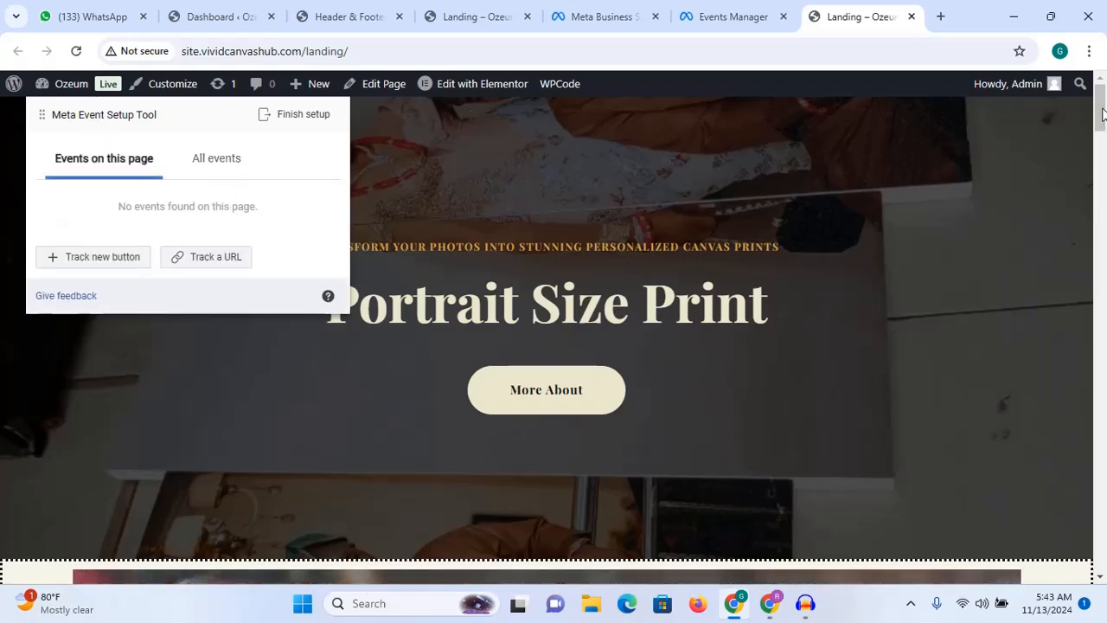
Step: Start tracking a new button on the landing page and look through the highlighted buttons down to the Why Choose Us section
{"action": "left_click_drag", "start_coordinate": [1102, 121], "coordinate": [1103, 324]}
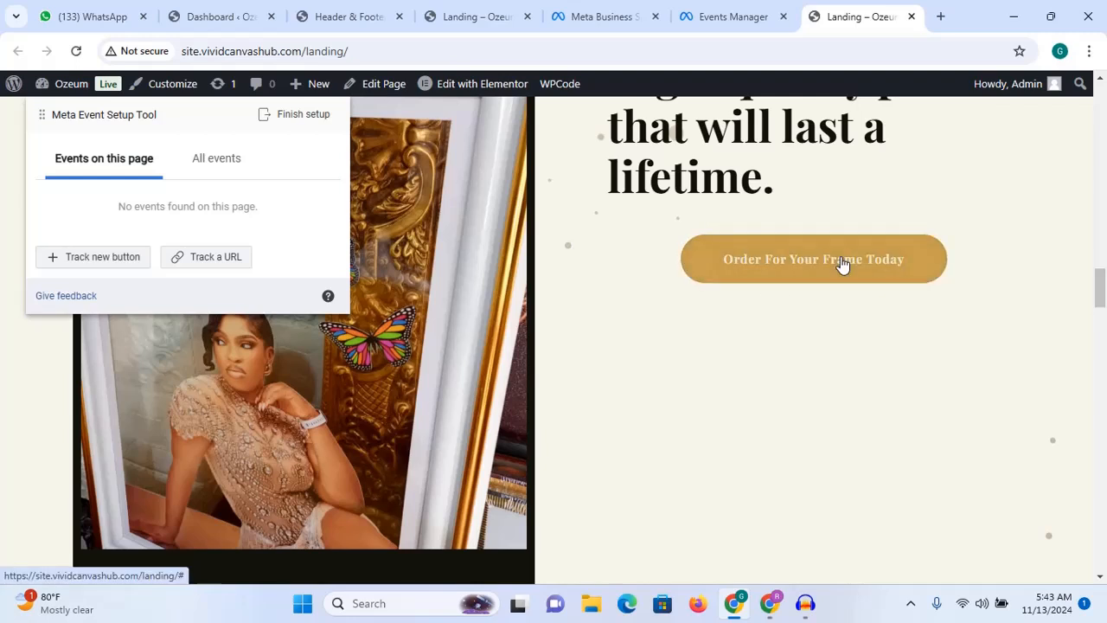
{"action": "left_click", "coordinate": [95, 258]}
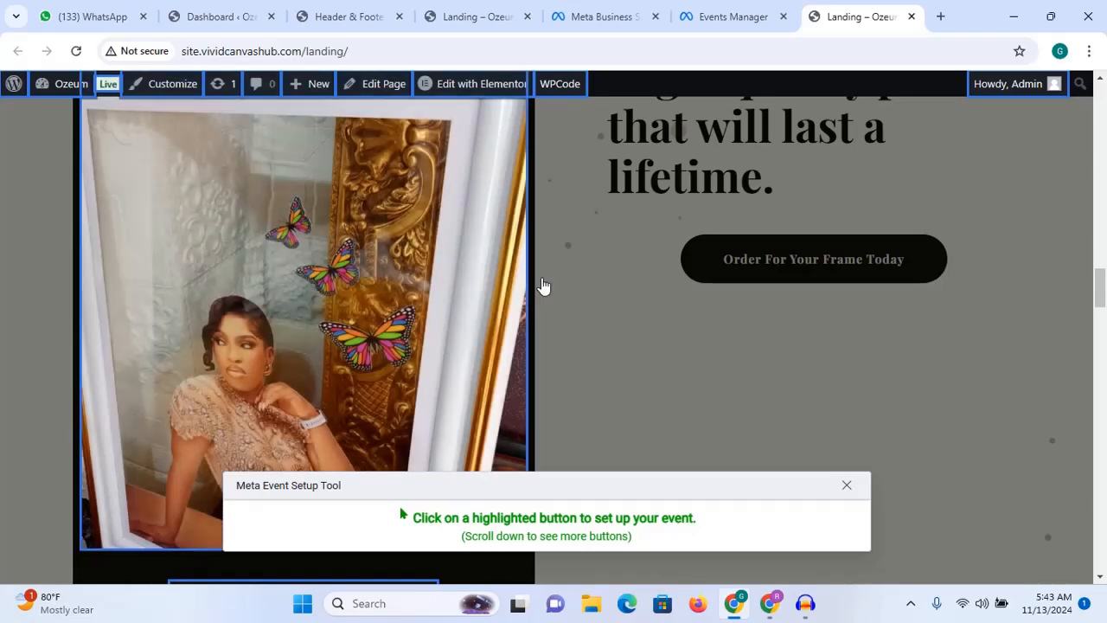
{"action": "left_click_drag", "start_coordinate": [1102, 288], "coordinate": [1101, 95]}
{"action": "left_click_drag", "start_coordinate": [1101, 102], "coordinate": [1102, 556]}
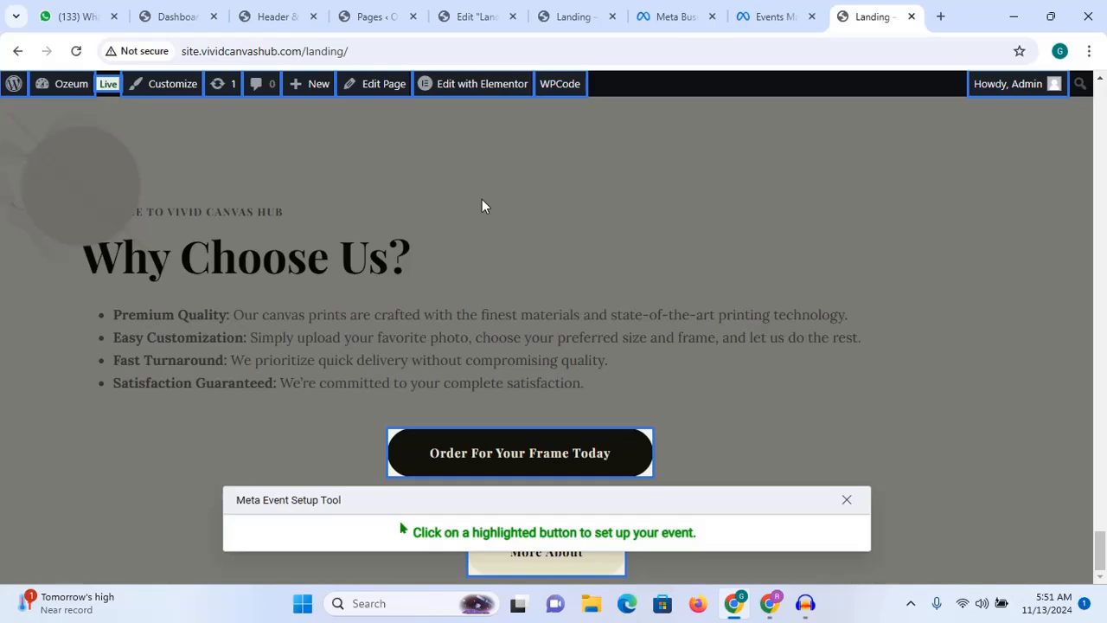
Step: Switch to the Elementor editor and inspect the content settings of the "Order For Your Frame Today" button under Why Choose Us
{"action": "left_click", "coordinate": [467, 16]}
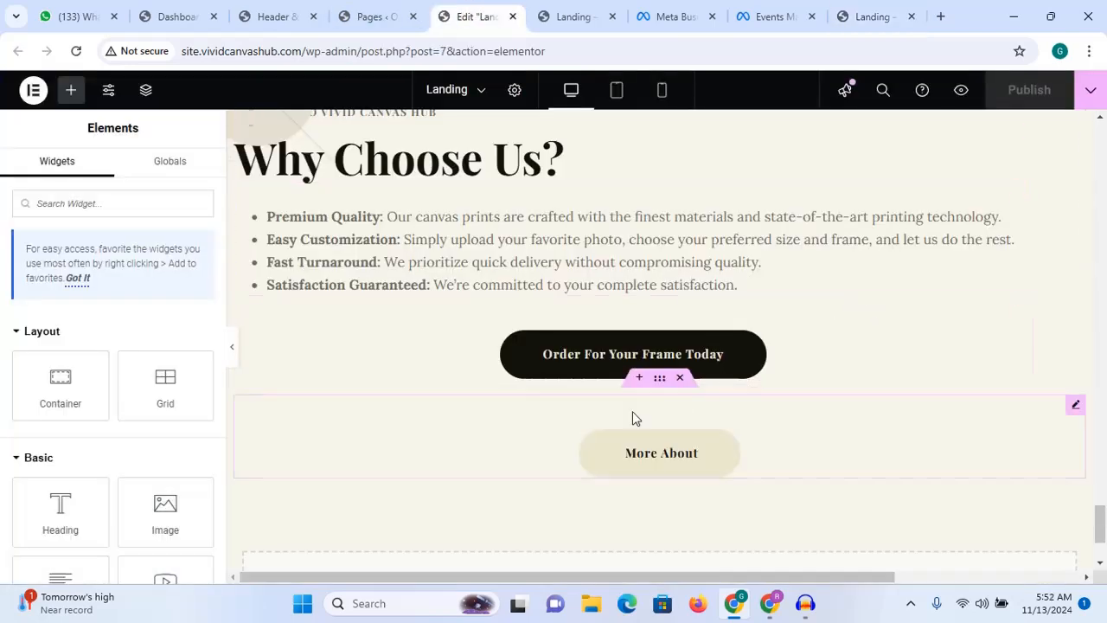
{"action": "left_click", "coordinate": [697, 346]}
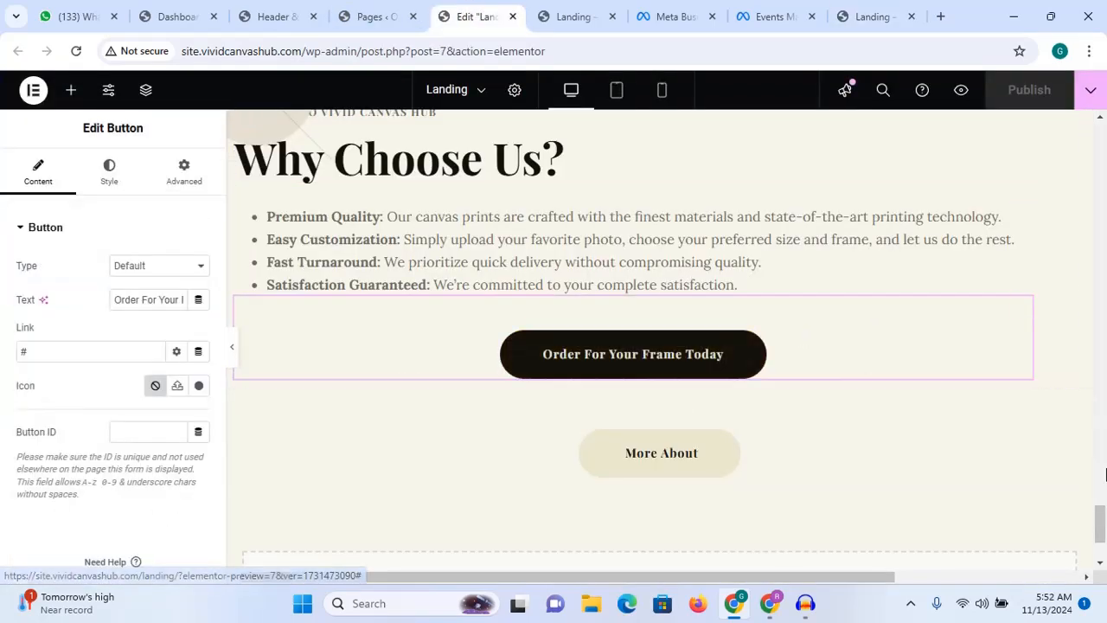
{"action": "scroll", "coordinate": [1102, 519], "scroll_direction": "up", "scroll_amount": 2}
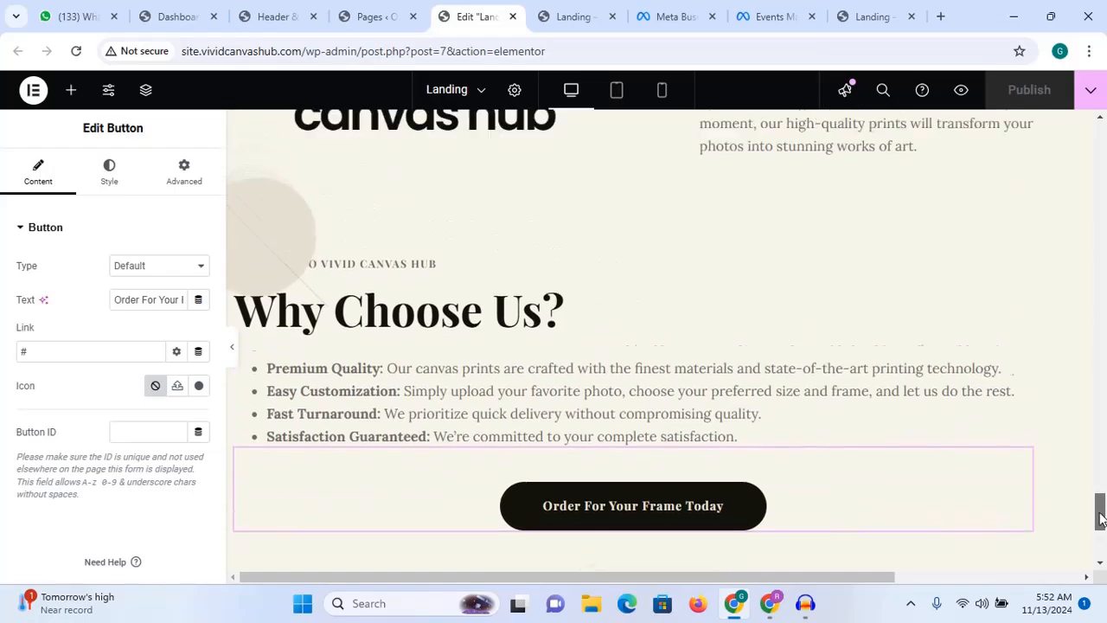
{"action": "mouse_move", "coordinate": [1100, 517]}
{"action": "left_mouse_down"}
{"action": "mouse_move", "coordinate": [1100, 358]}
{"action": "mouse_move", "coordinate": [1101, 512]}
{"action": "left_mouse_up"}
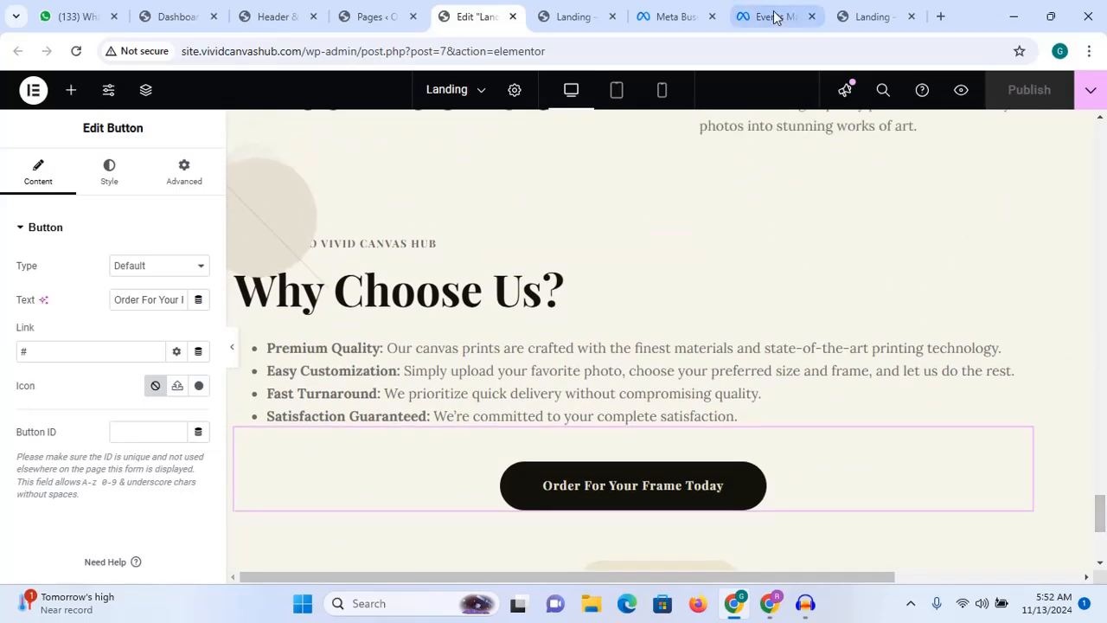
Step: Set up an Initiate Checkout event with currency NGN on the landing page's "Order For Your Frame Today" button in the Event Setup Tool
{"action": "left_click", "coordinate": [865, 17]}
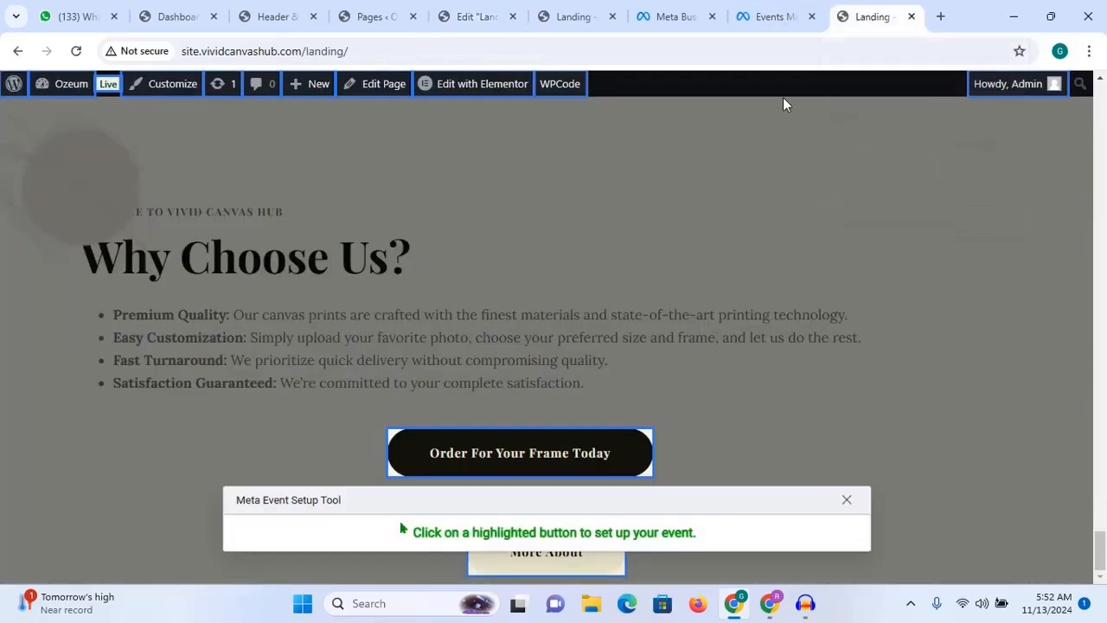
{"action": "left_click", "coordinate": [575, 458]}
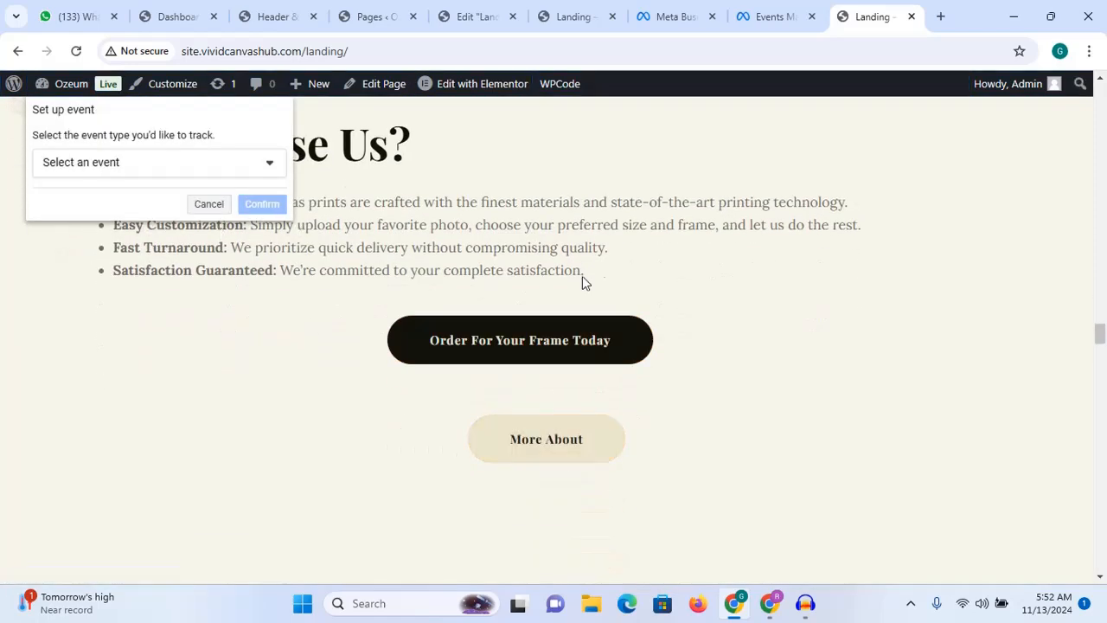
{"action": "left_click", "coordinate": [246, 167]}
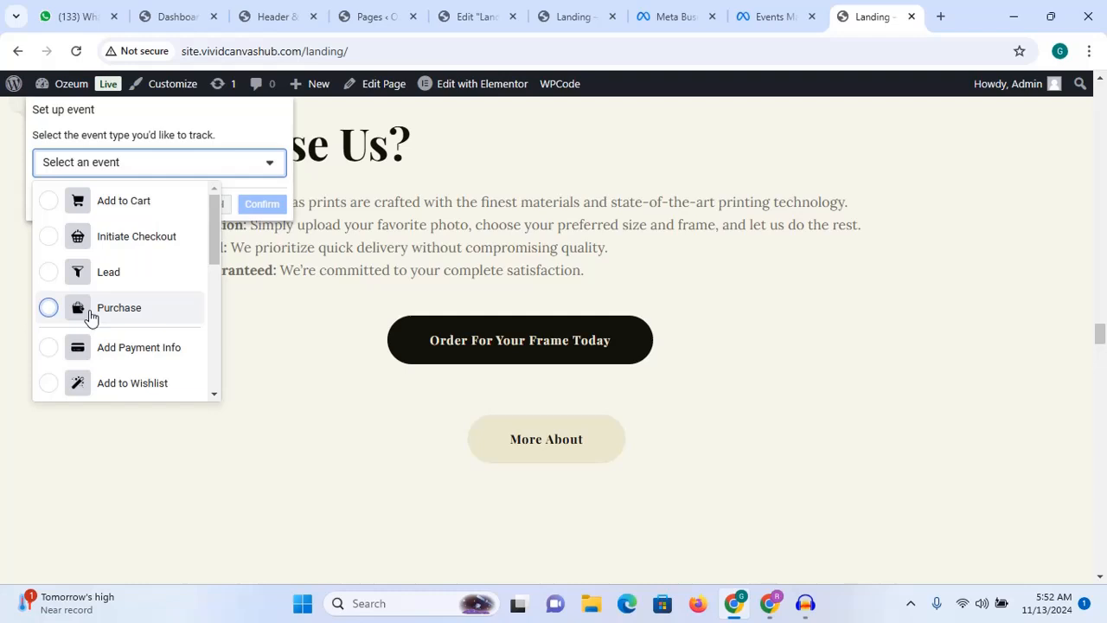
{"action": "left_click", "coordinate": [48, 242]}
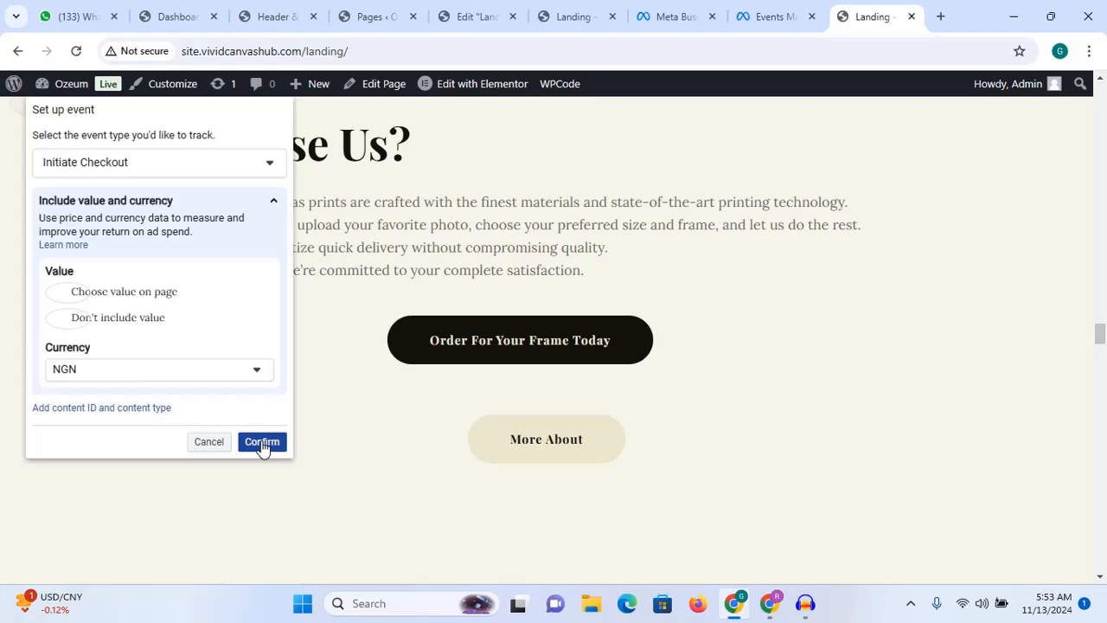
{"action": "left_click", "coordinate": [251, 173]}
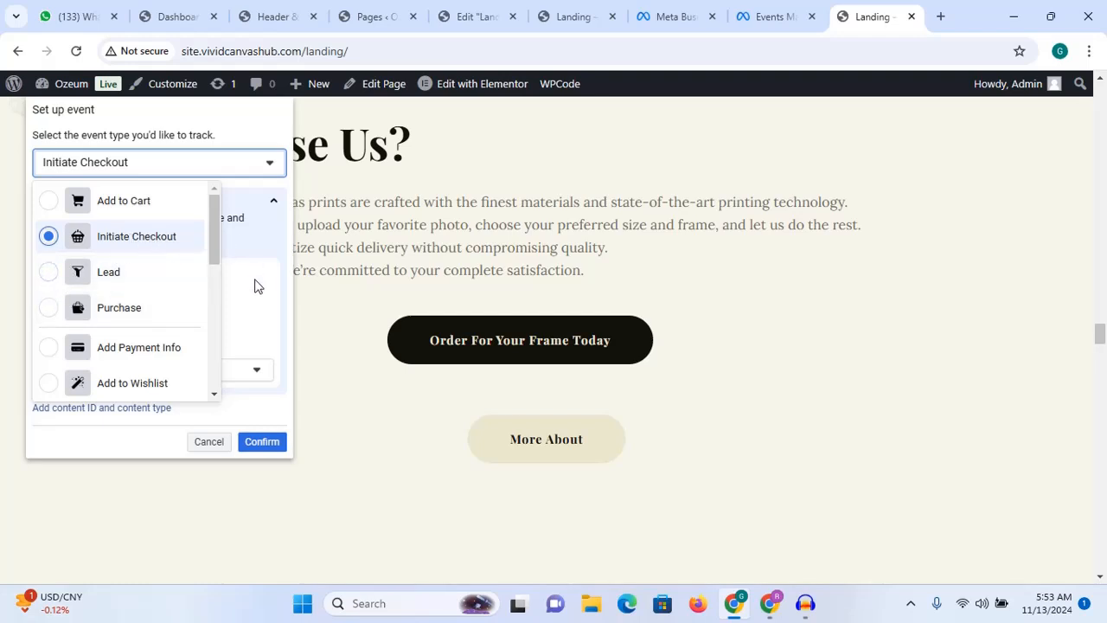
{"action": "left_click", "coordinate": [263, 442]}
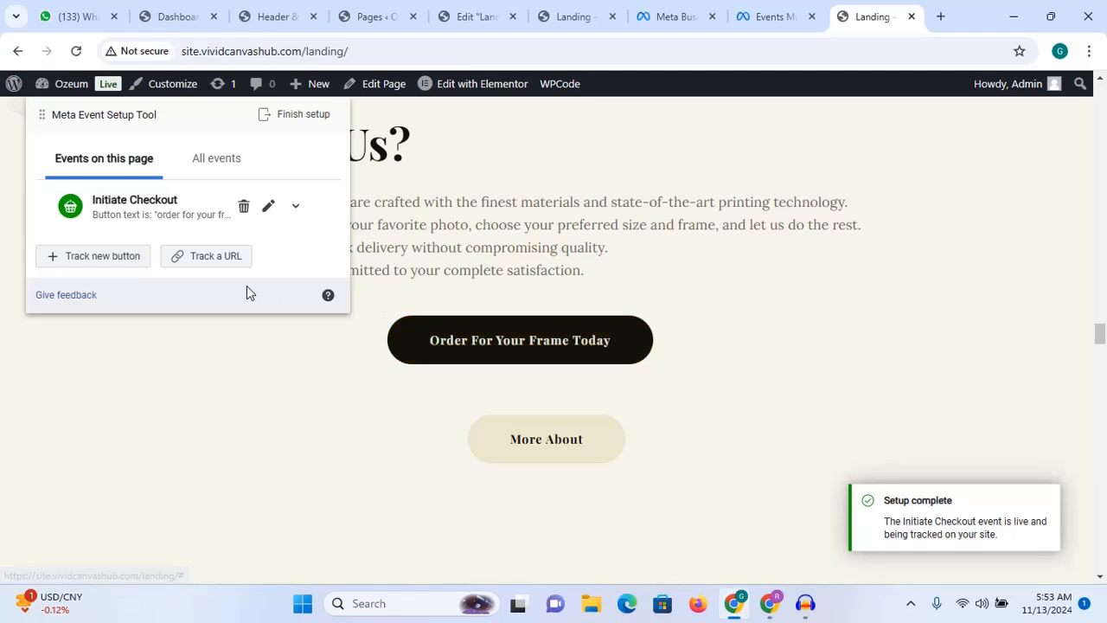
Step: Finish the event setup with the Initiate Checkout event added and skip the feedback survey
{"action": "left_click", "coordinate": [298, 124]}
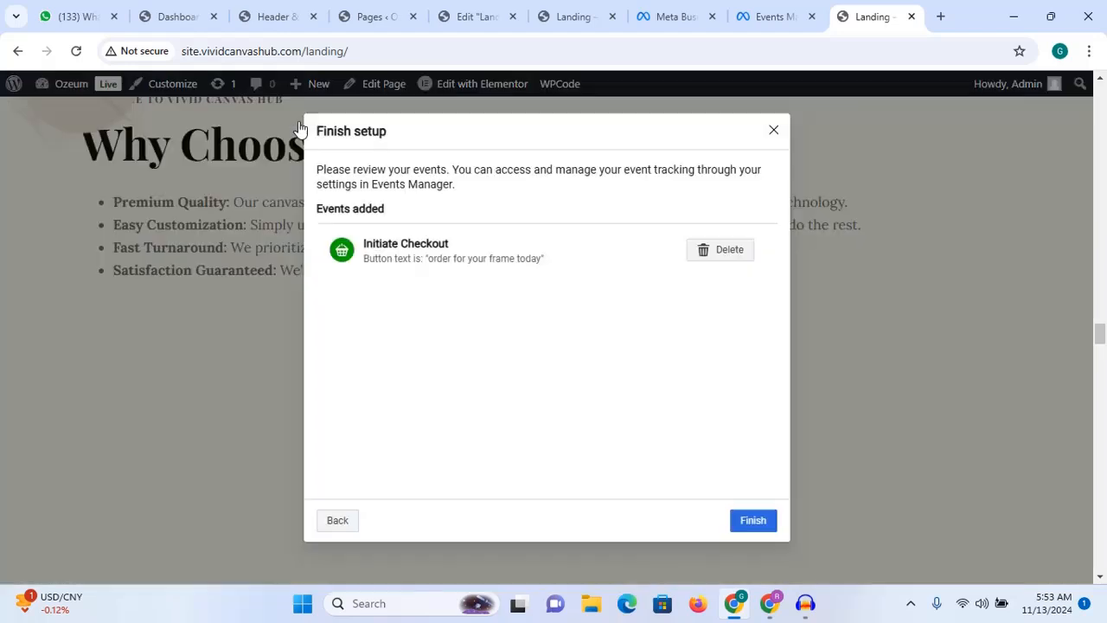
{"action": "left_click", "coordinate": [754, 518]}
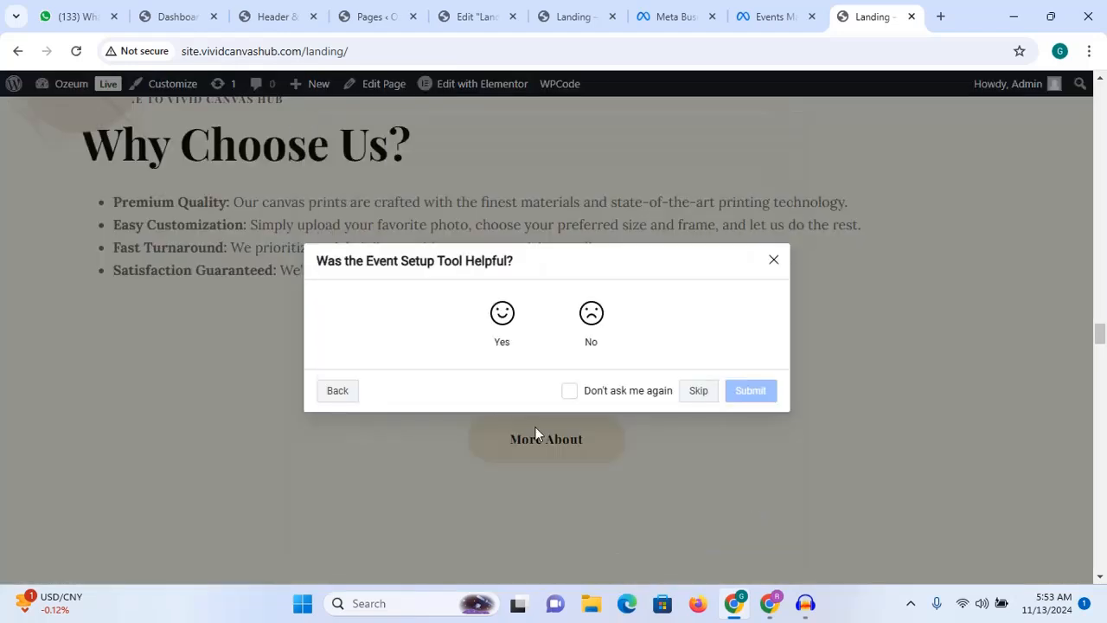
{"action": "left_click", "coordinate": [697, 390]}
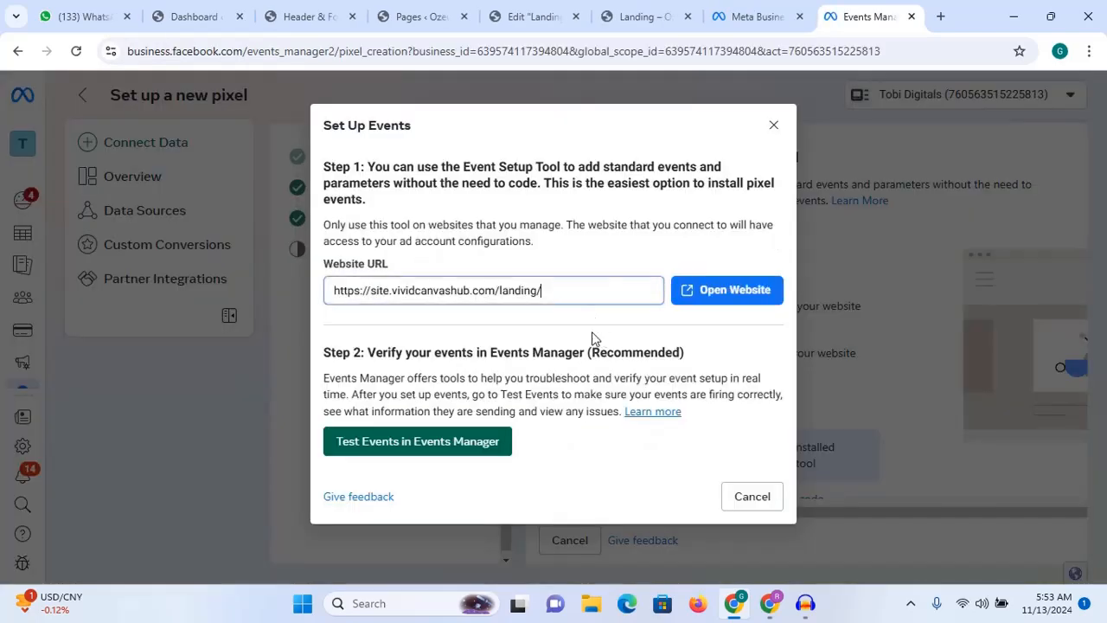
{"action": "left_click", "coordinate": [755, 14]}
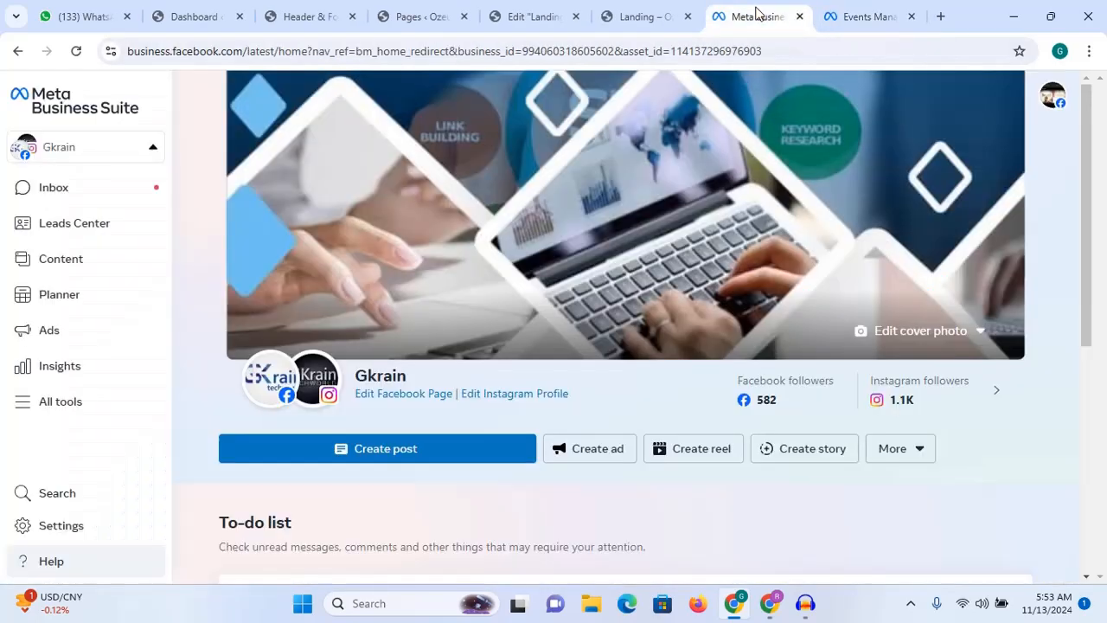
{"action": "left_click", "coordinate": [865, 15]}
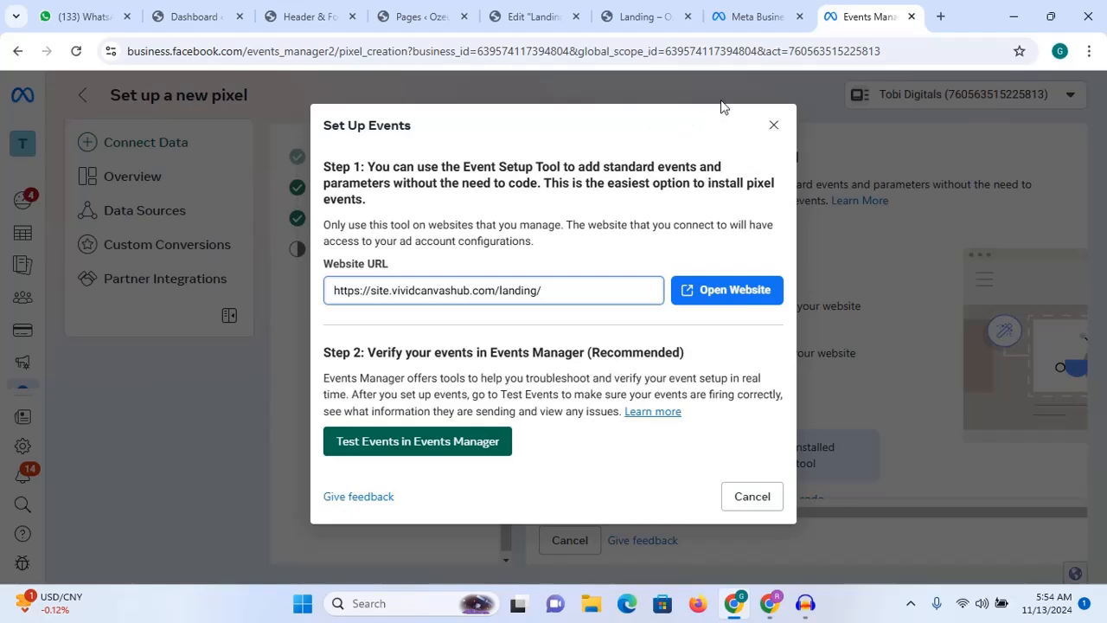
Step: Return to the WordPress Pages list and open the editor for a new page in a separate browser tab
{"action": "left_click", "coordinate": [430, 24]}
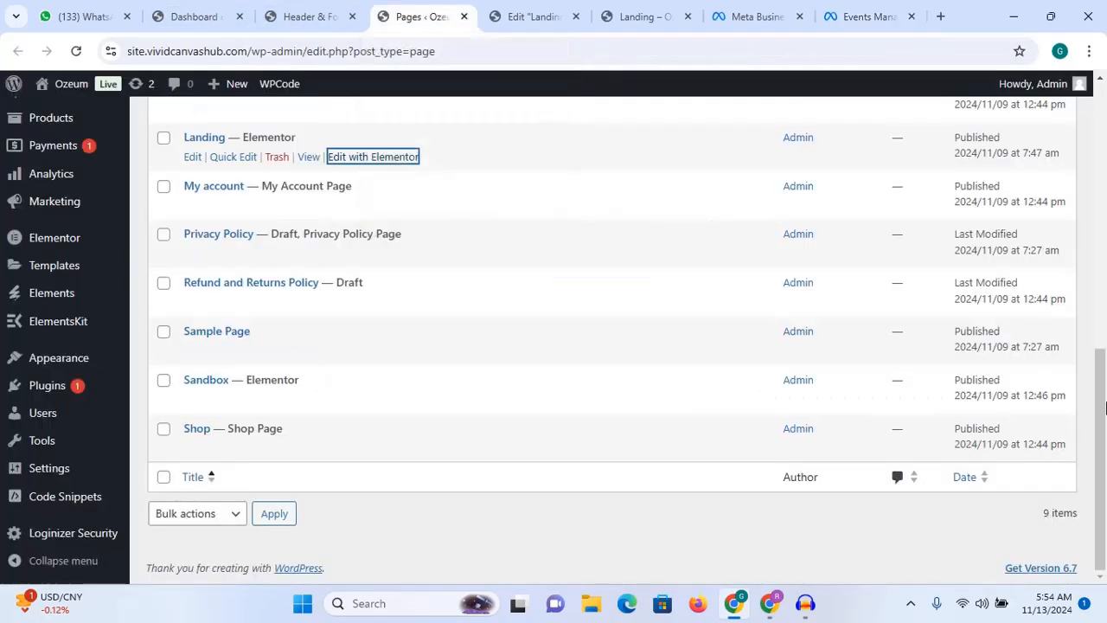
{"action": "left_click_drag", "start_coordinate": [1105, 465], "coordinate": [1102, 372]}
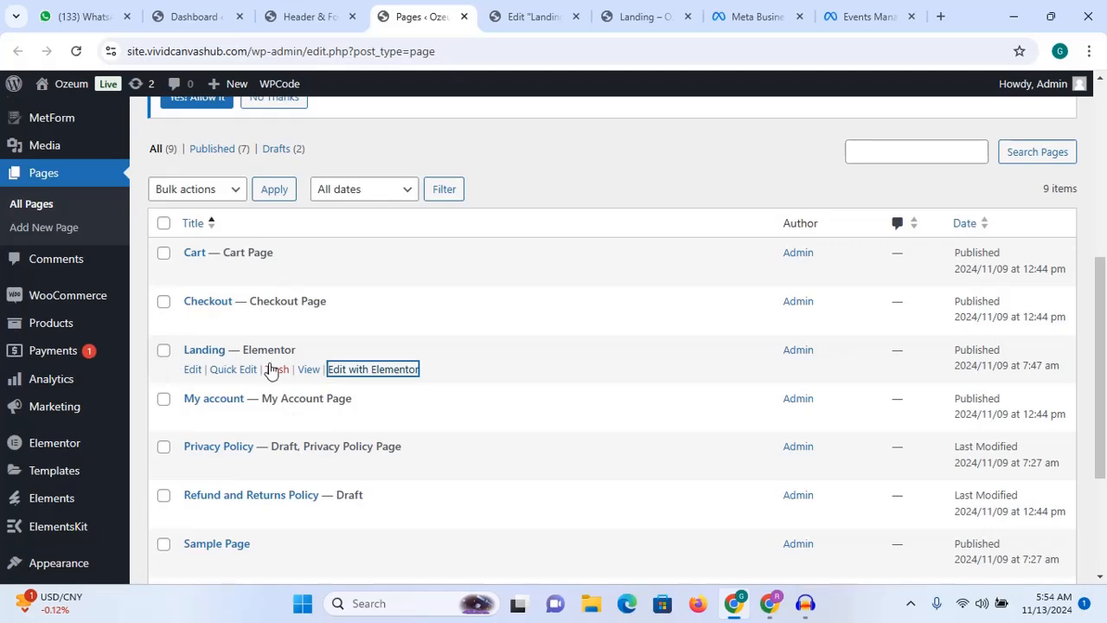
{"action": "left_click", "coordinate": [1102, 224]}
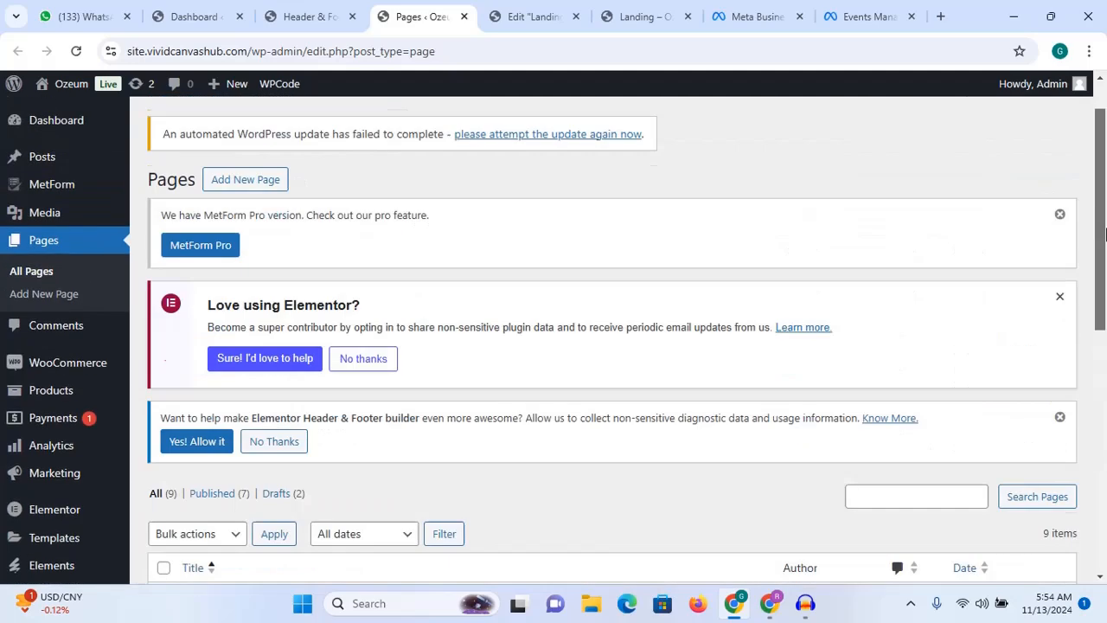
{"action": "right_click", "coordinate": [75, 296]}
{"action": "left_click", "coordinate": [130, 313]}
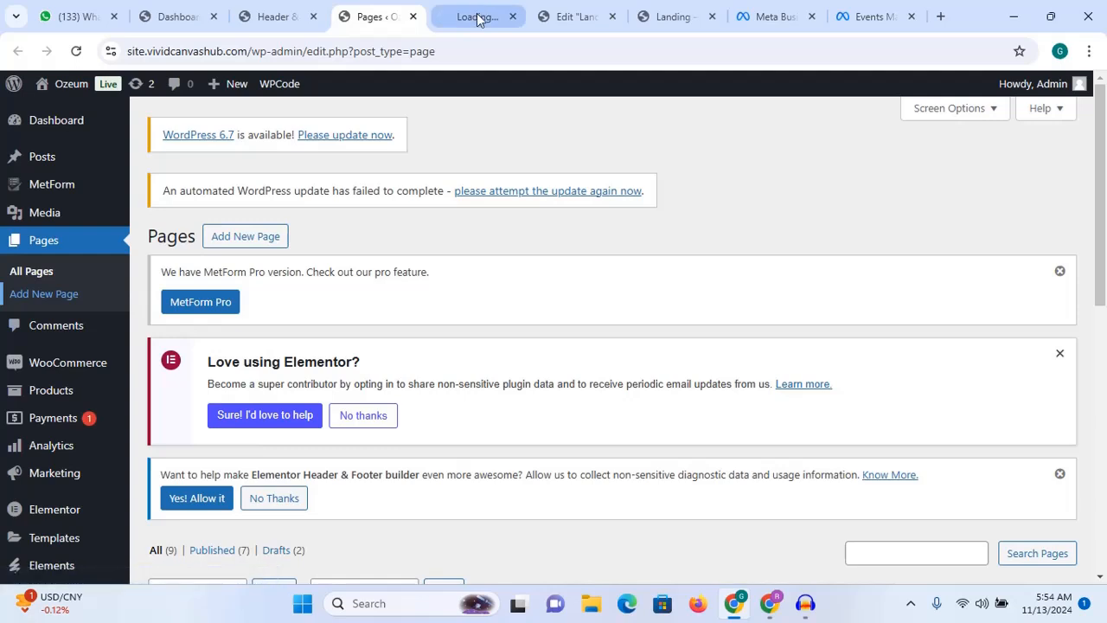
{"action": "left_click", "coordinate": [476, 15]}
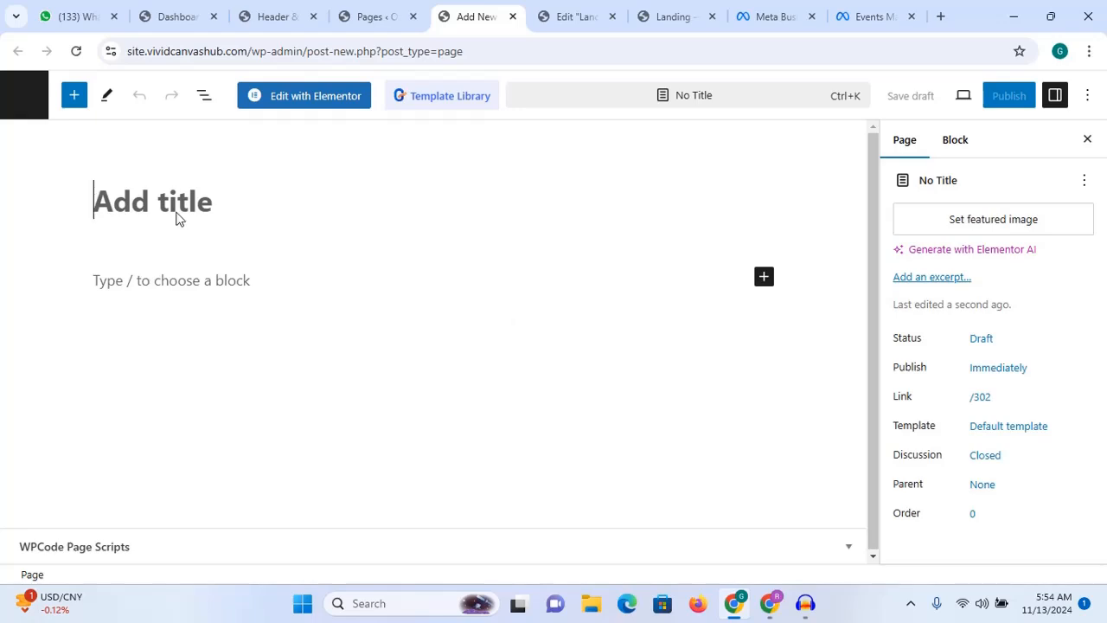
Step: Title the new page "Thank You" and set its template to Elementor Full Width
{"action": "type", "text": "Thank "}
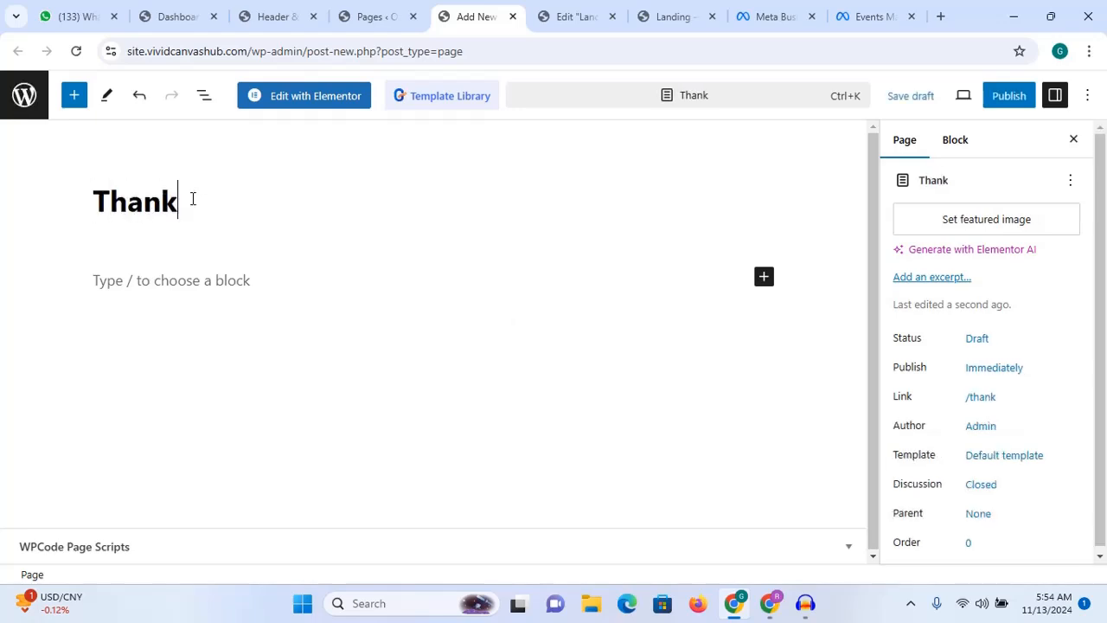
{"action": "type", "text": "Ou"}
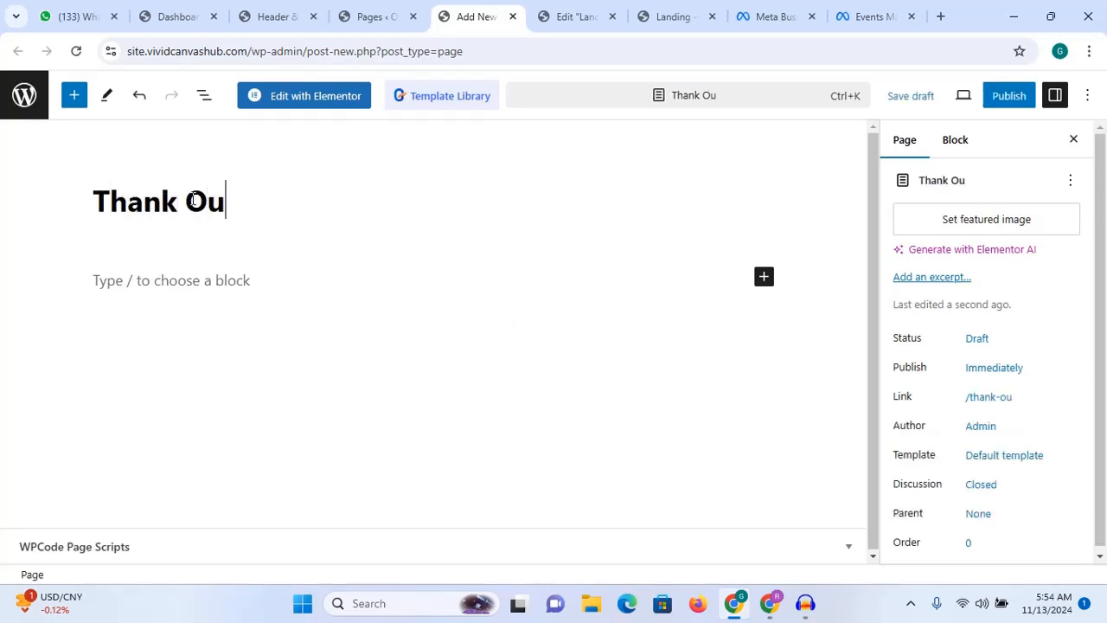
{"action": "key", "text": "BackSpace"}
{"action": "key", "text": "BackSpace"}
{"action": "type", "text": "You"}
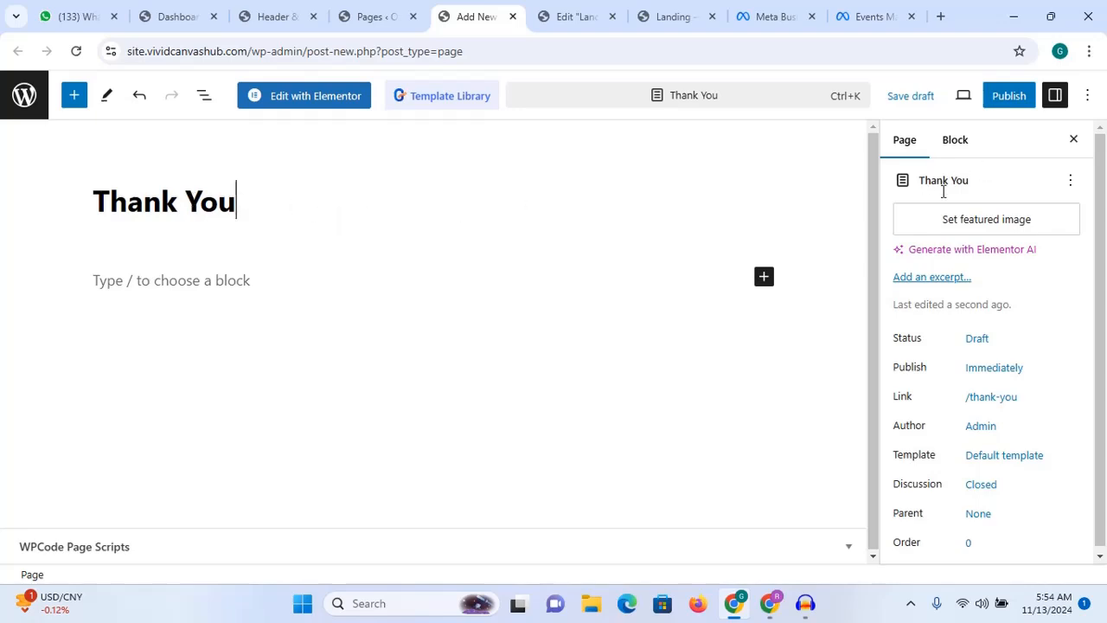
{"action": "left_click", "coordinate": [1018, 463]}
{"action": "left_click", "coordinate": [941, 410]}
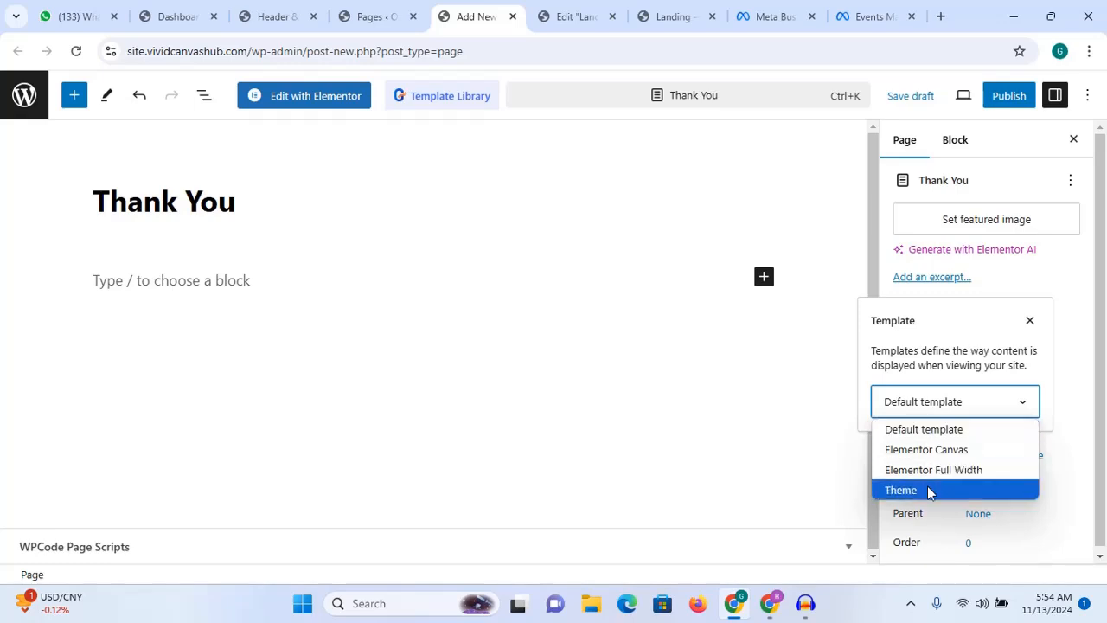
{"action": "left_click", "coordinate": [934, 472]}
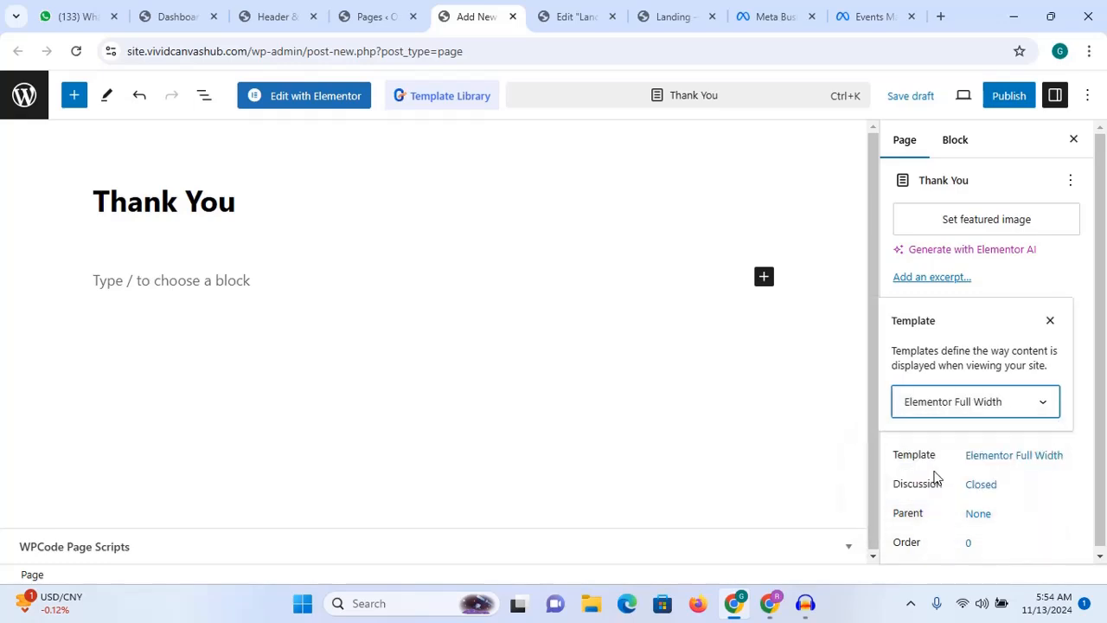
Step: Publish the Thank You page and open it for editing in Elementor
{"action": "left_click", "coordinate": [1009, 96]}
{"action": "left_click", "coordinate": [961, 102]}
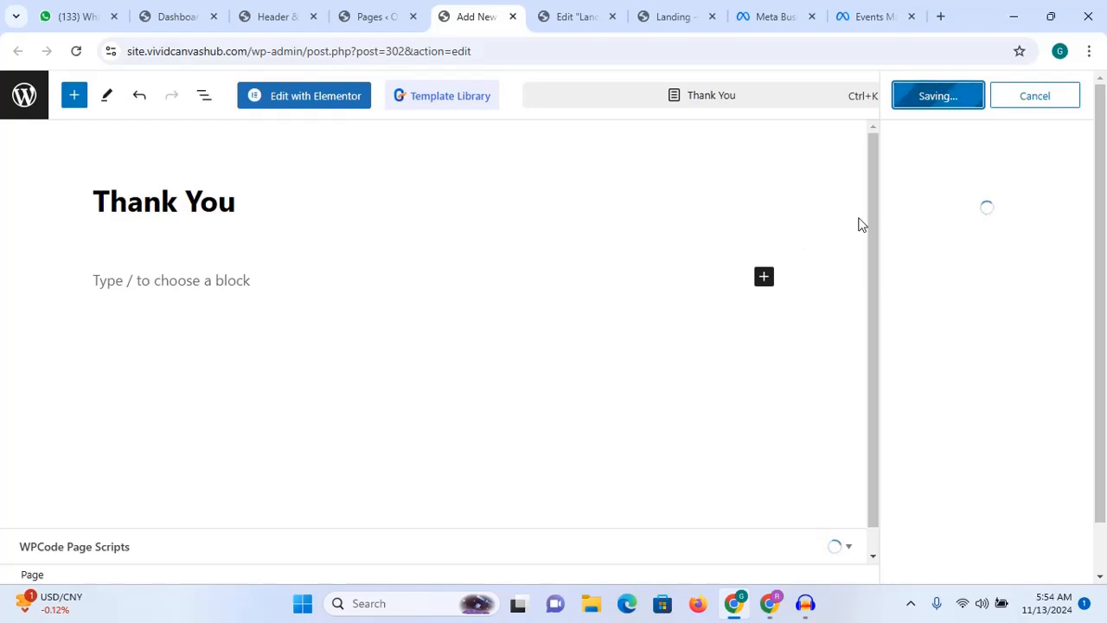
{"action": "left_click", "coordinate": [339, 109]}
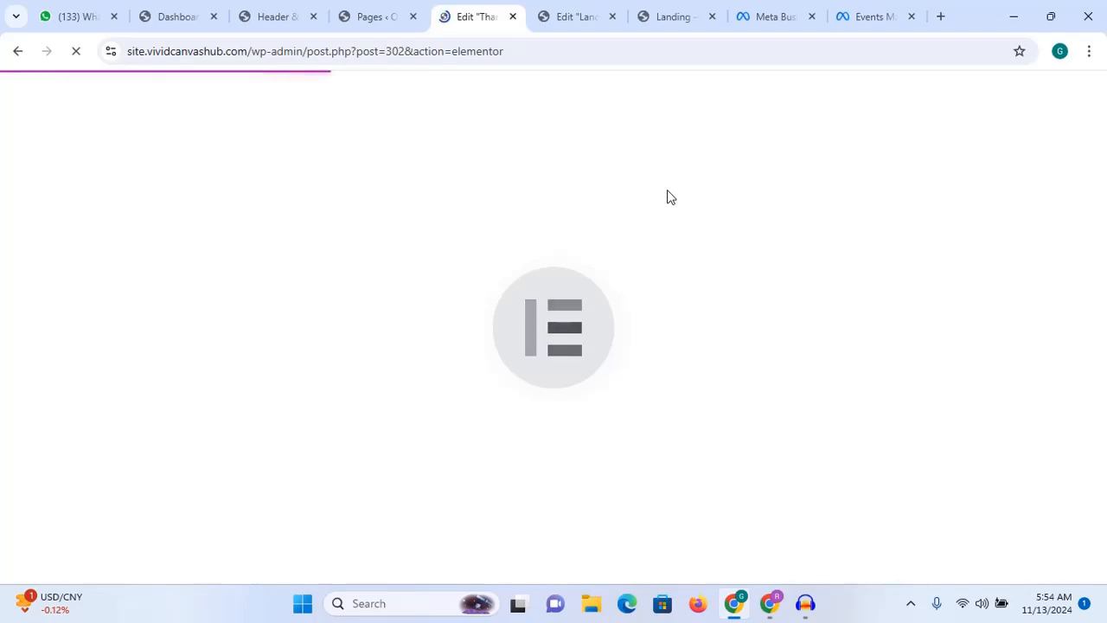
Step: Reload the WordPress Pages list and open the live Thank You page in a new browser tab
{"action": "left_click", "coordinate": [372, 15]}
{"action": "left_click", "coordinate": [435, 52]}
{"action": "key", "text": "Return"}
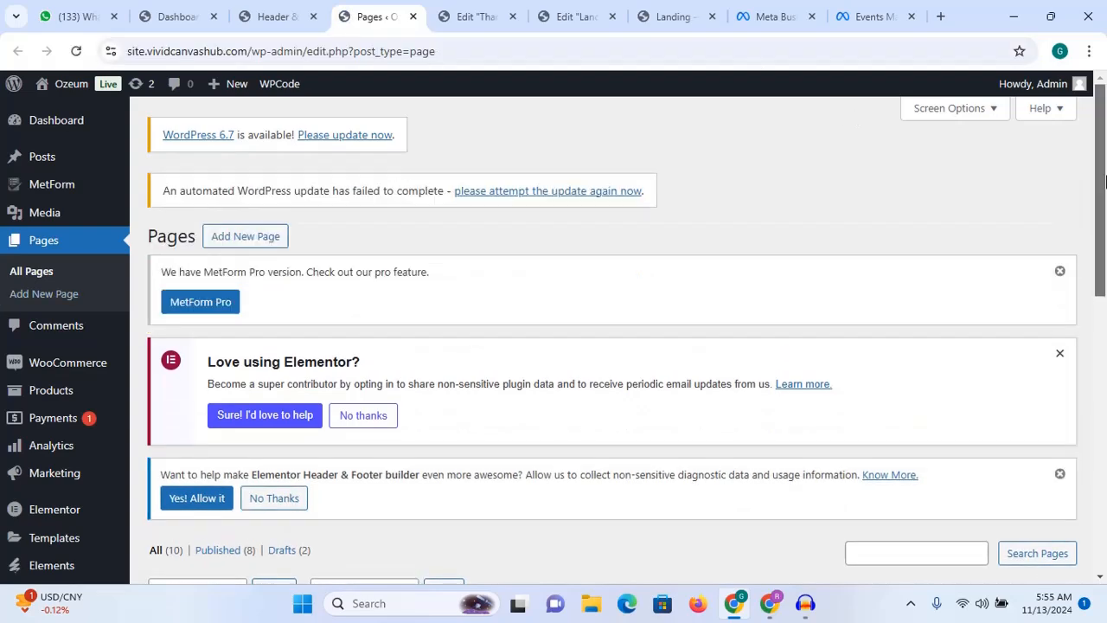
{"action": "left_click_drag", "start_coordinate": [1100, 184], "coordinate": [1106, 449]}
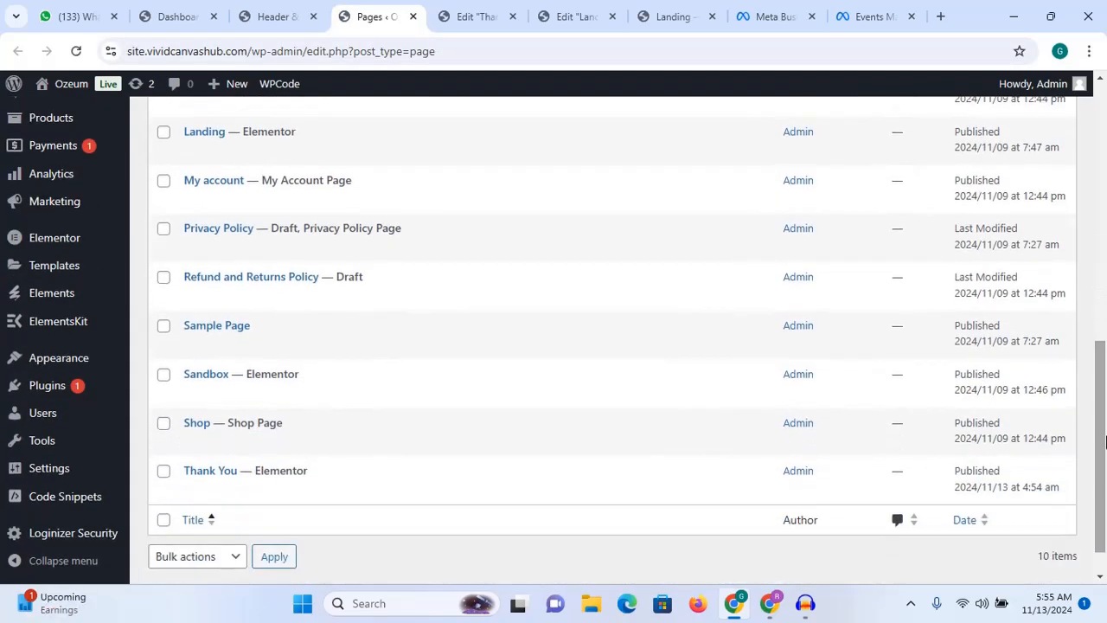
{"action": "scroll", "coordinate": [322, 447], "scroll_direction": "down", "scroll_amount": 2}
{"action": "right_click", "coordinate": [309, 448]}
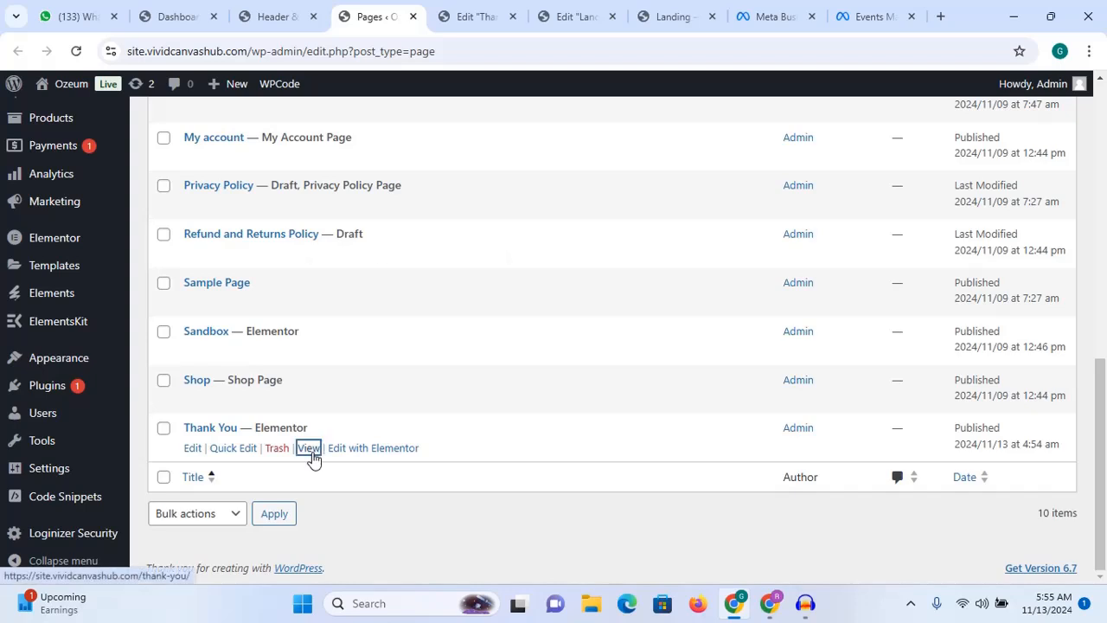
{"action": "left_click", "coordinate": [415, 268]}
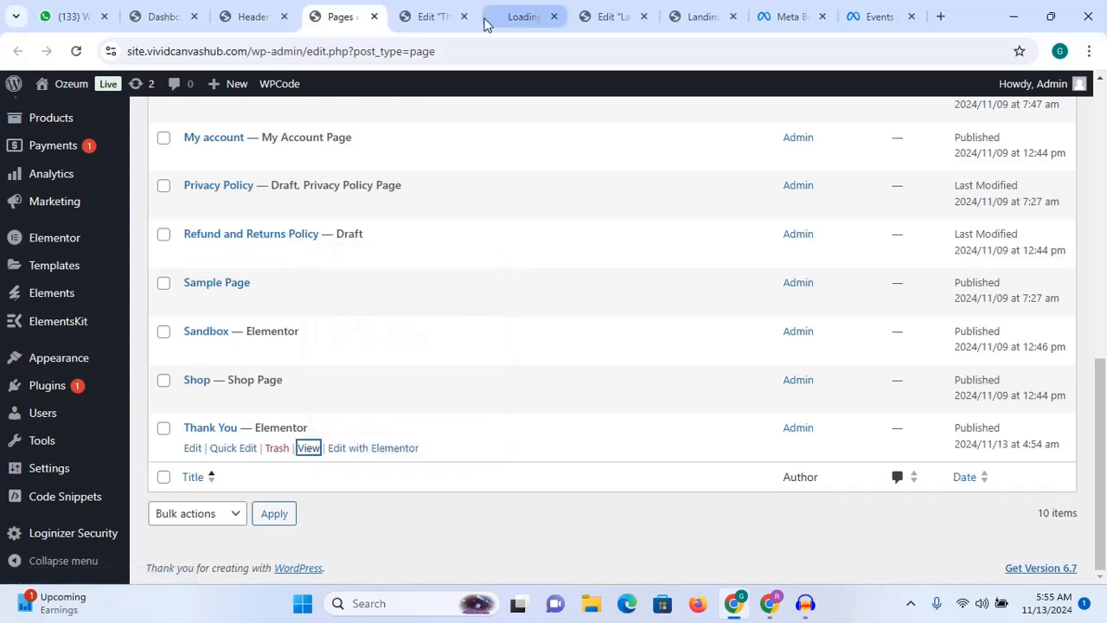
Step: Add a Heading widget to the Thank You page reading "Thanks For Your Order. Your Frame Will Be Shipped To You Within 24 Hours"
{"action": "left_click", "coordinate": [437, 19]}
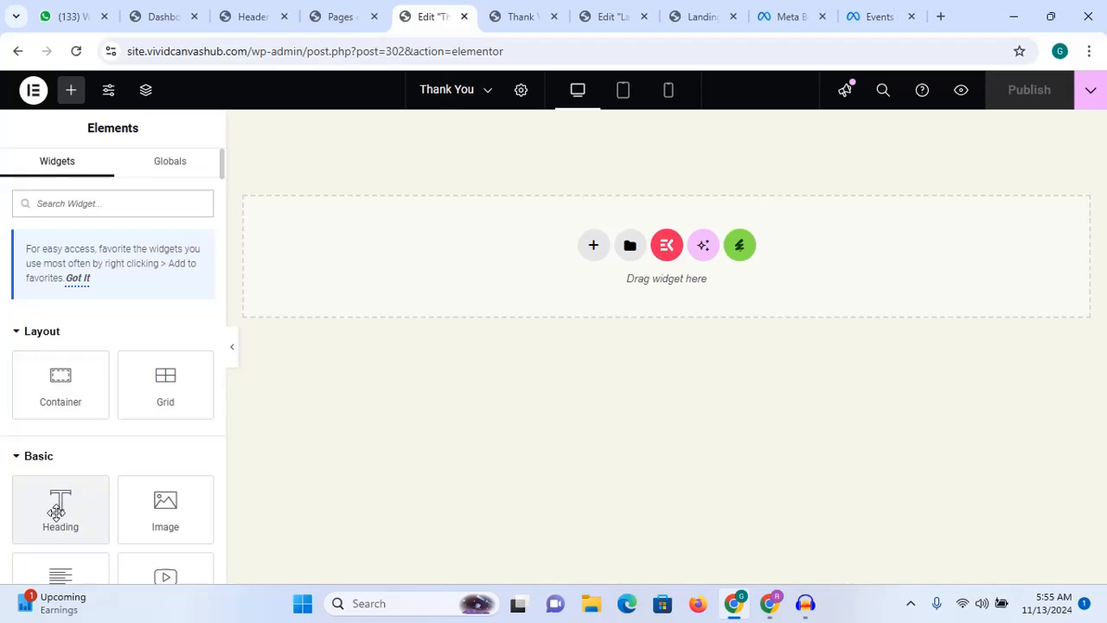
{"action": "left_click_drag", "start_coordinate": [57, 517], "coordinate": [591, 250]}
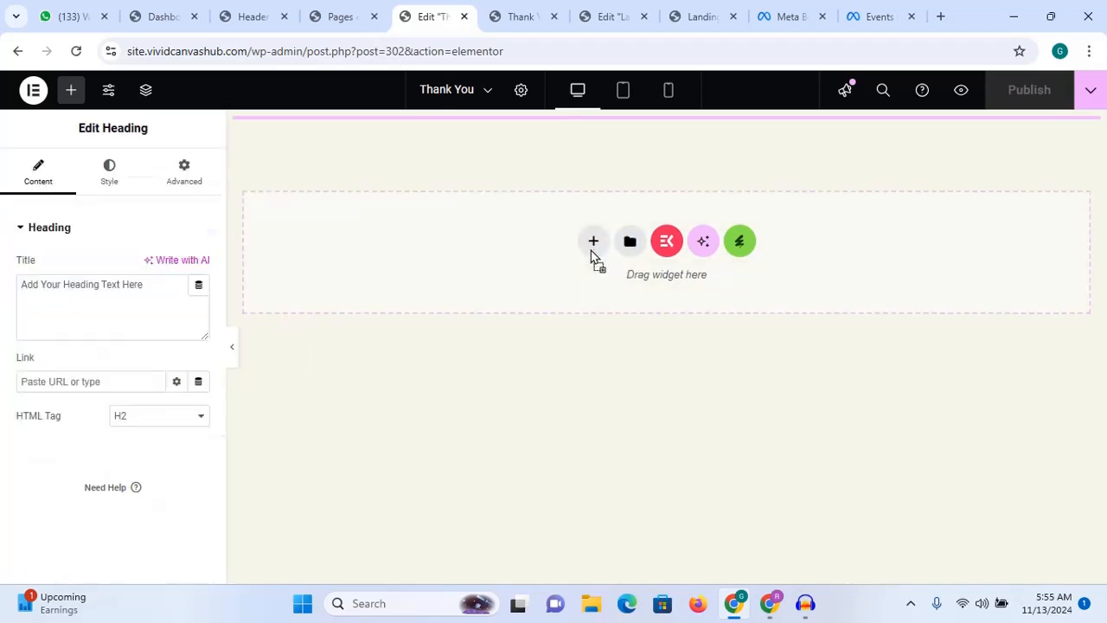
{"action": "left_click_drag", "start_coordinate": [144, 284], "coordinate": [2, 238]}
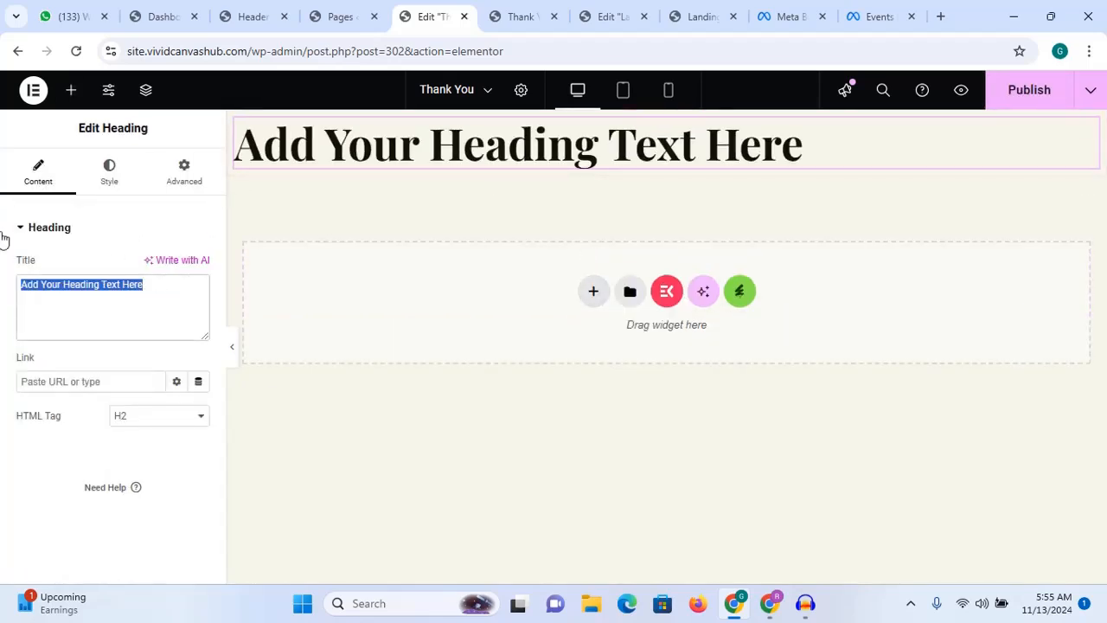
{"action": "type", "text": "Thanks "}
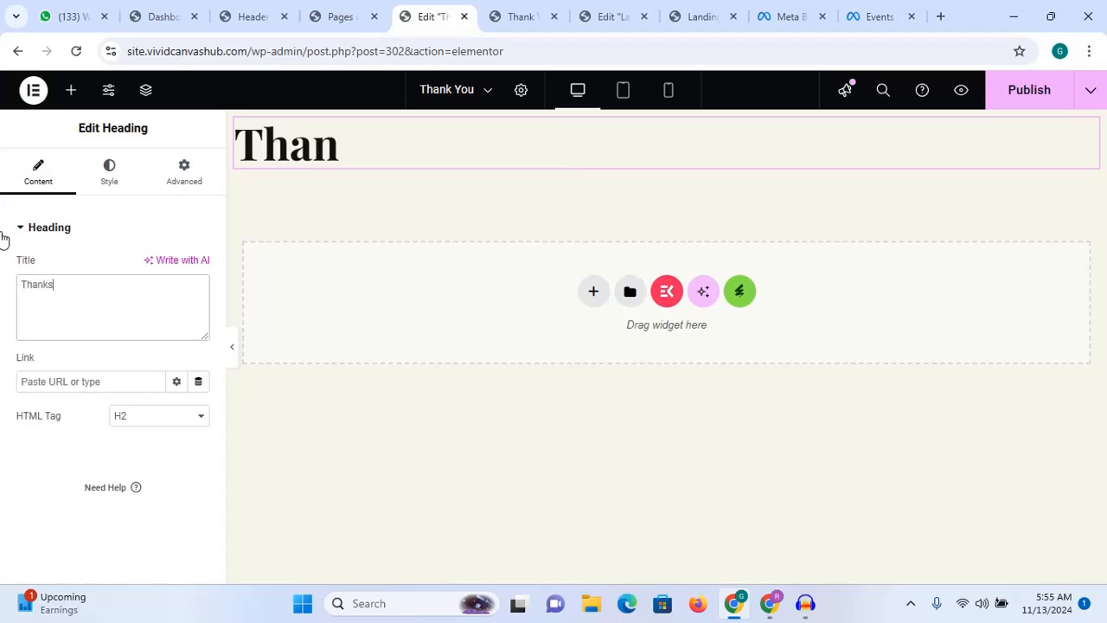
{"action": "type", "text": "For"}
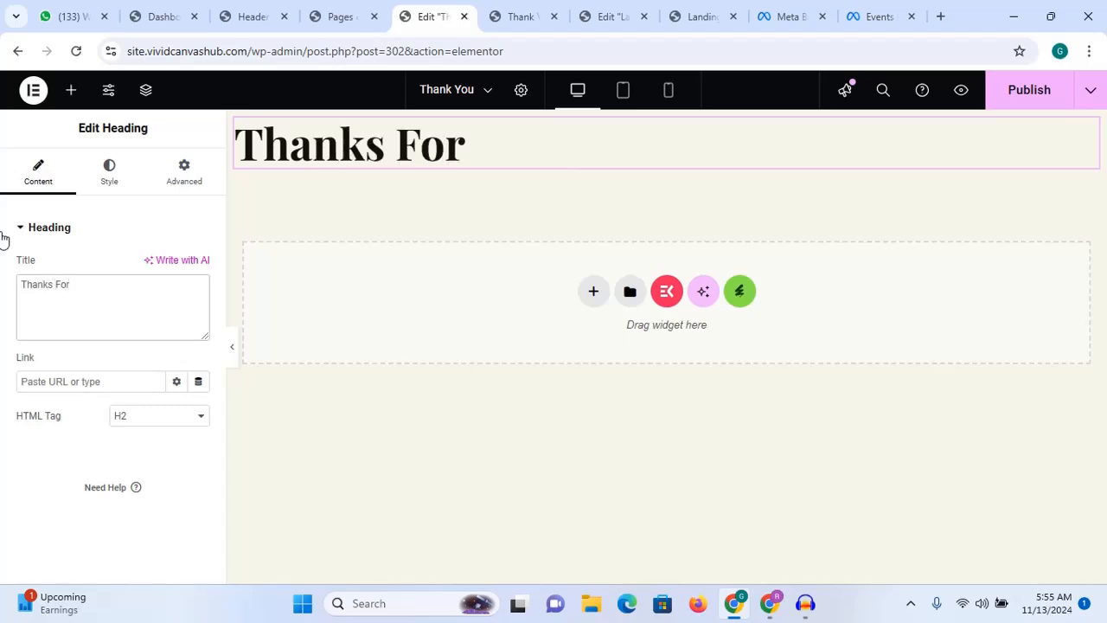
{"action": "type", "text": " Your"}
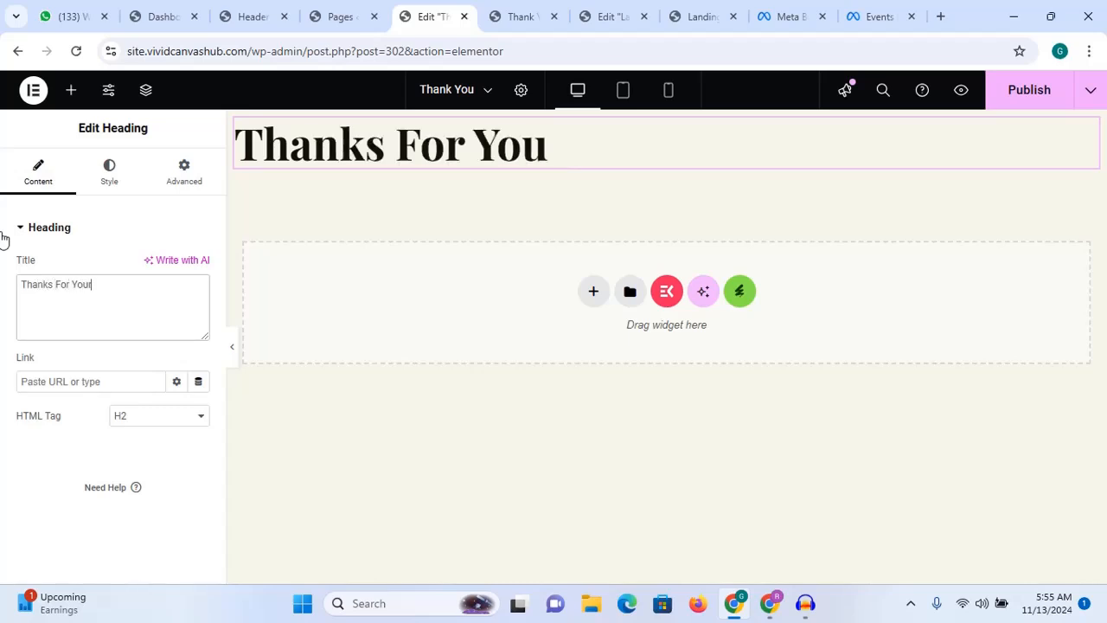
{"action": "type", "text": " Order"}
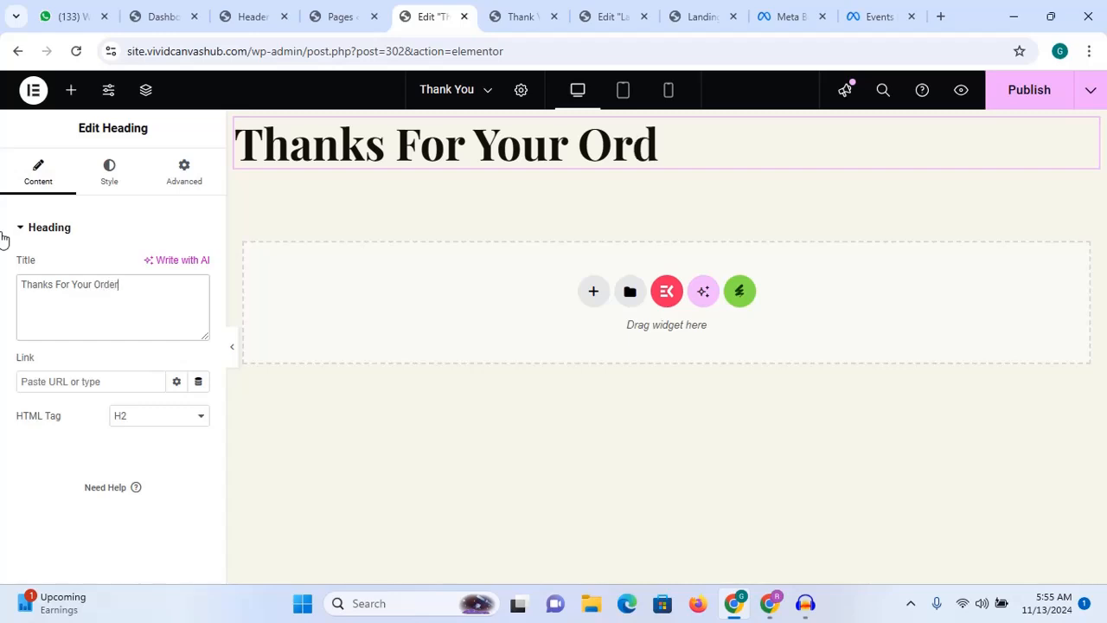
{"action": "type", "text": ". "}
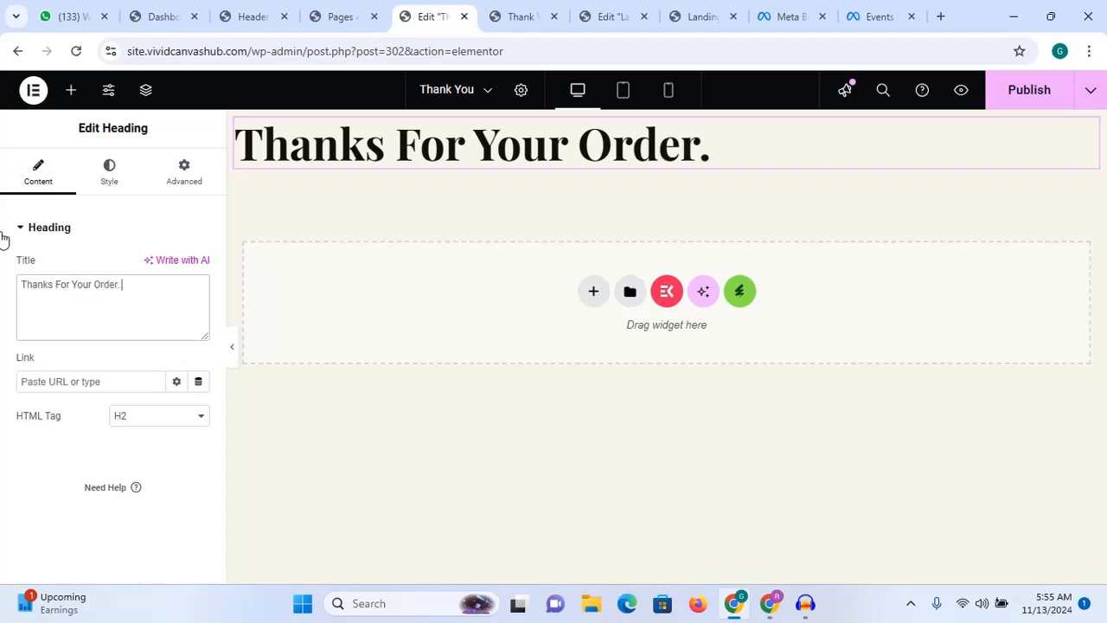
{"action": "type", "text": "Your"}
{"action": "type", "text": " Fra"}
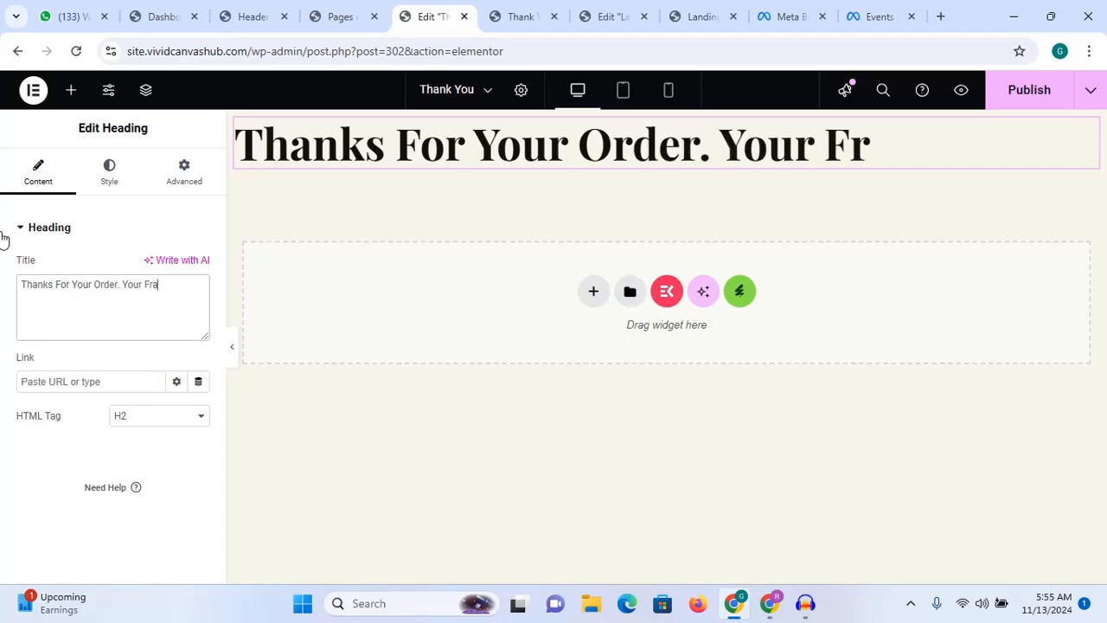
{"action": "type", "text": "me Will Be"}
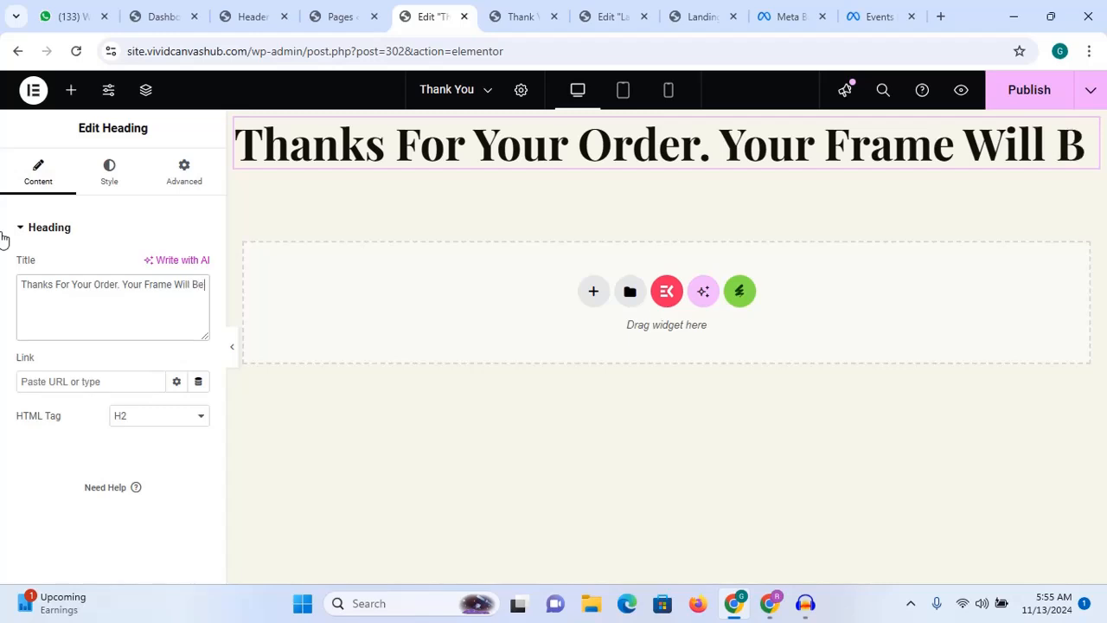
{"action": "type", "text": " Shipped To"}
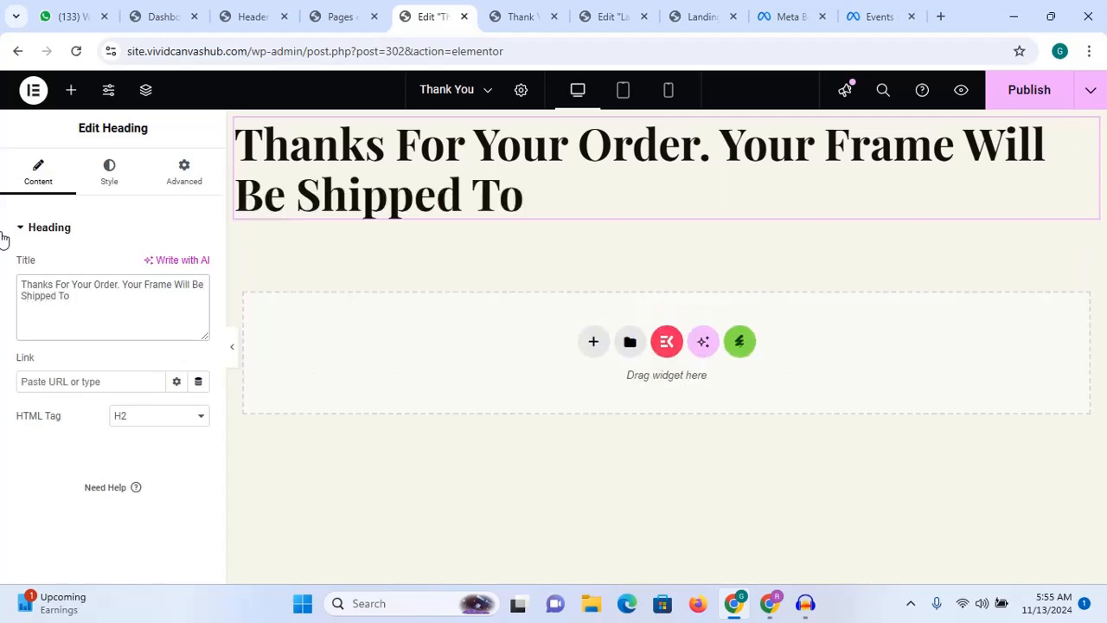
{"action": "type", "text": " You WIt"}
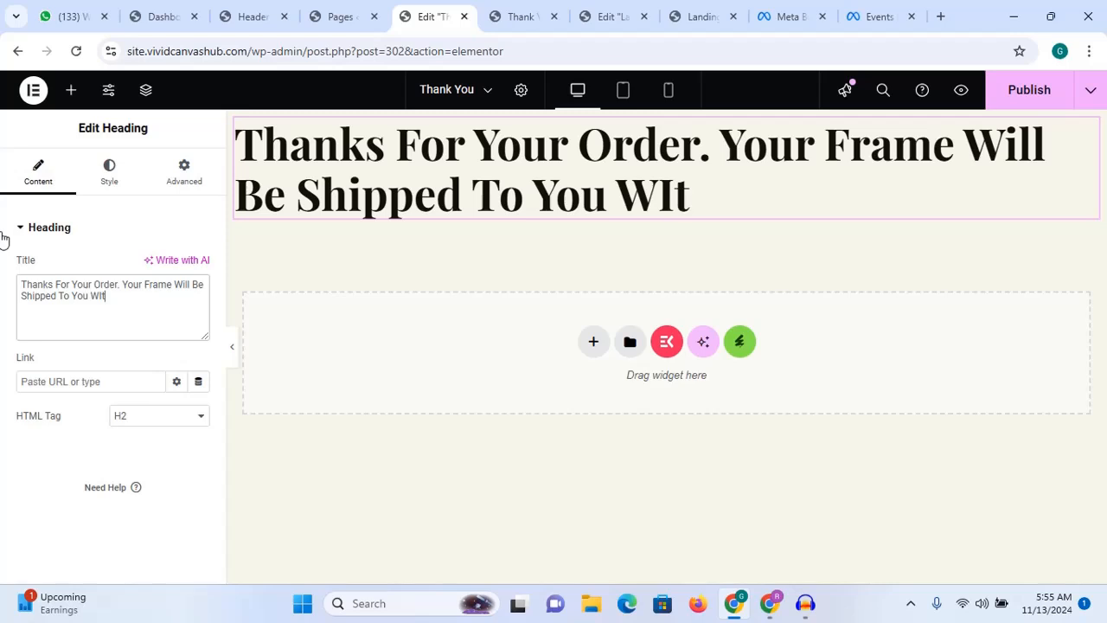
{"action": "key", "text": "BackSpace"}
{"action": "key", "text": "BackSpace"}
{"action": "type", "text": "ithin"}
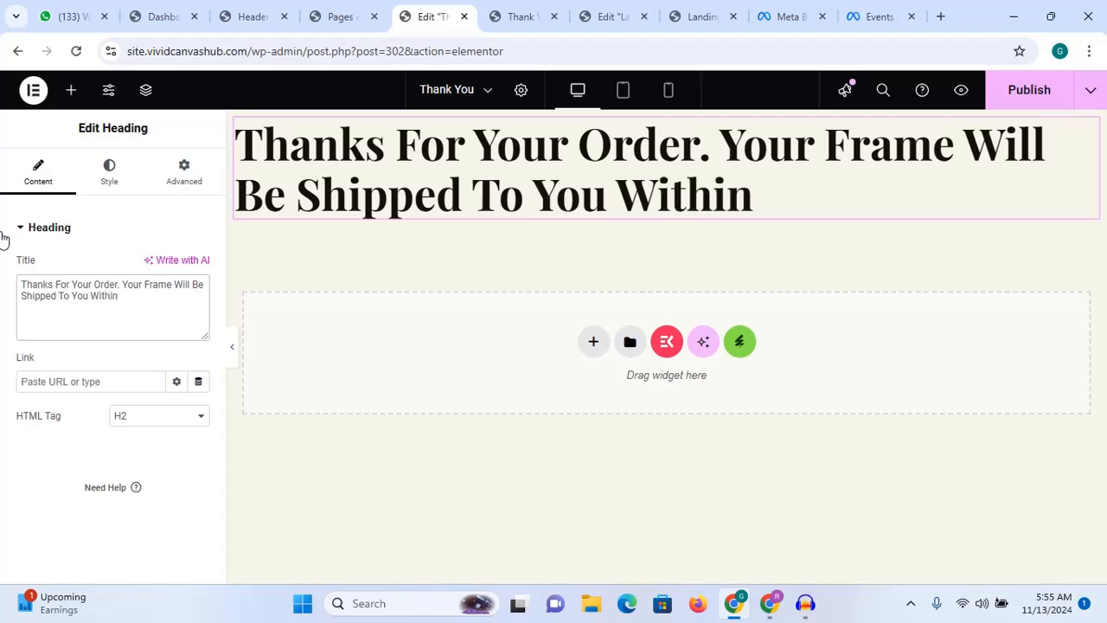
{"action": "type", "text": " 24 H"}
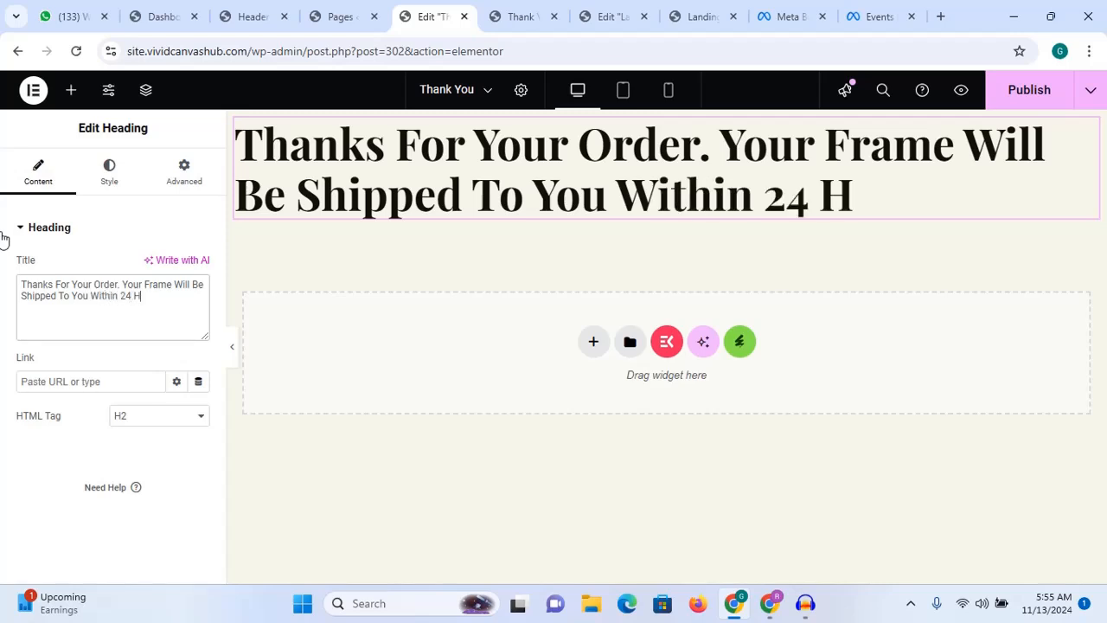
{"action": "type", "text": "ours"}
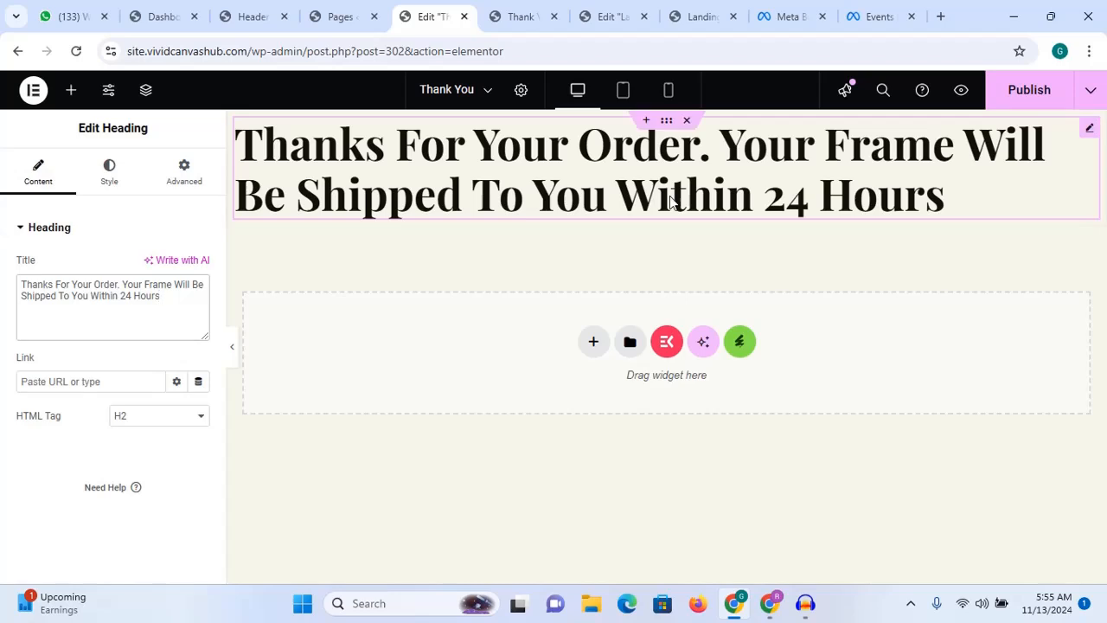
Step: Publish the updated Thank You page and reload its live version to check the heading
{"action": "left_click", "coordinate": [1029, 91]}
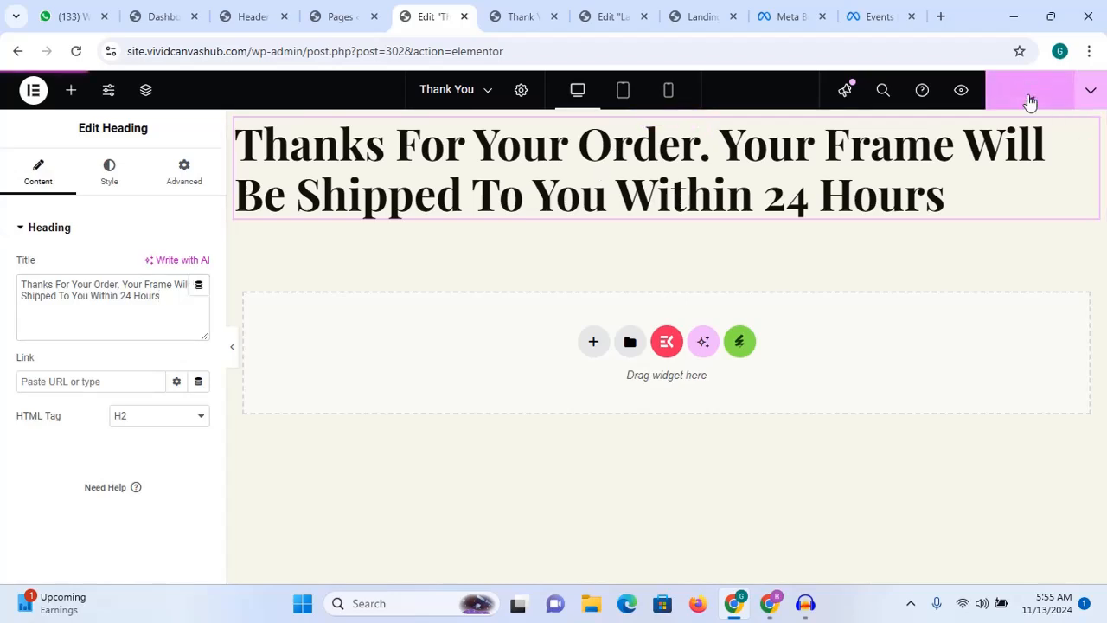
{"action": "left_click", "coordinate": [497, 17]}
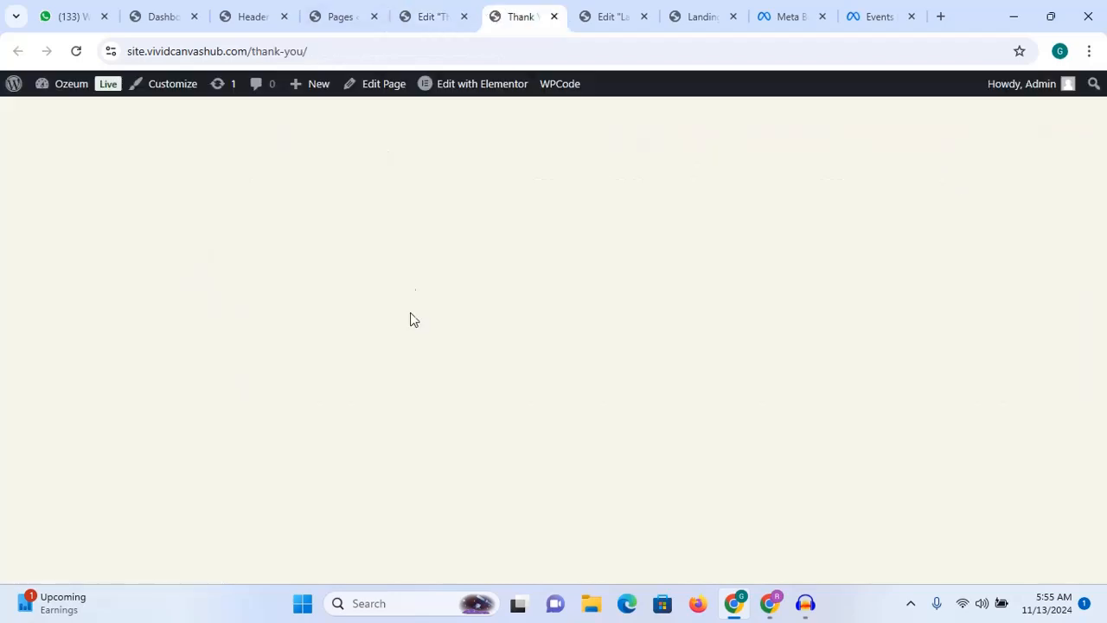
{"action": "left_click", "coordinate": [540, 52]}
{"action": "key", "text": "Return"}
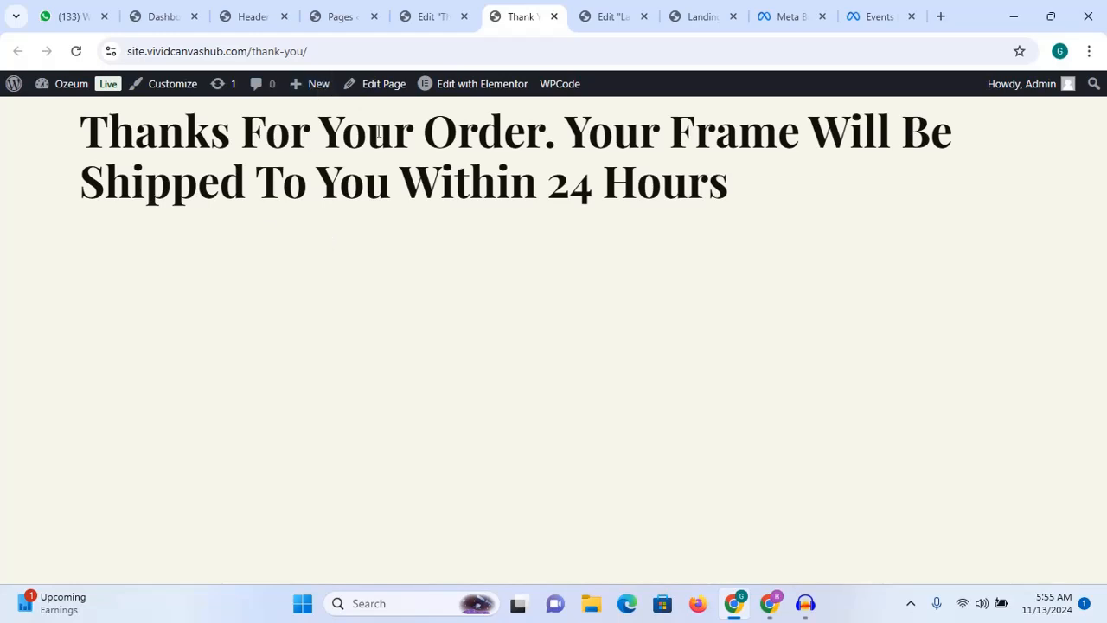
{"action": "left_click", "coordinate": [338, 49]}
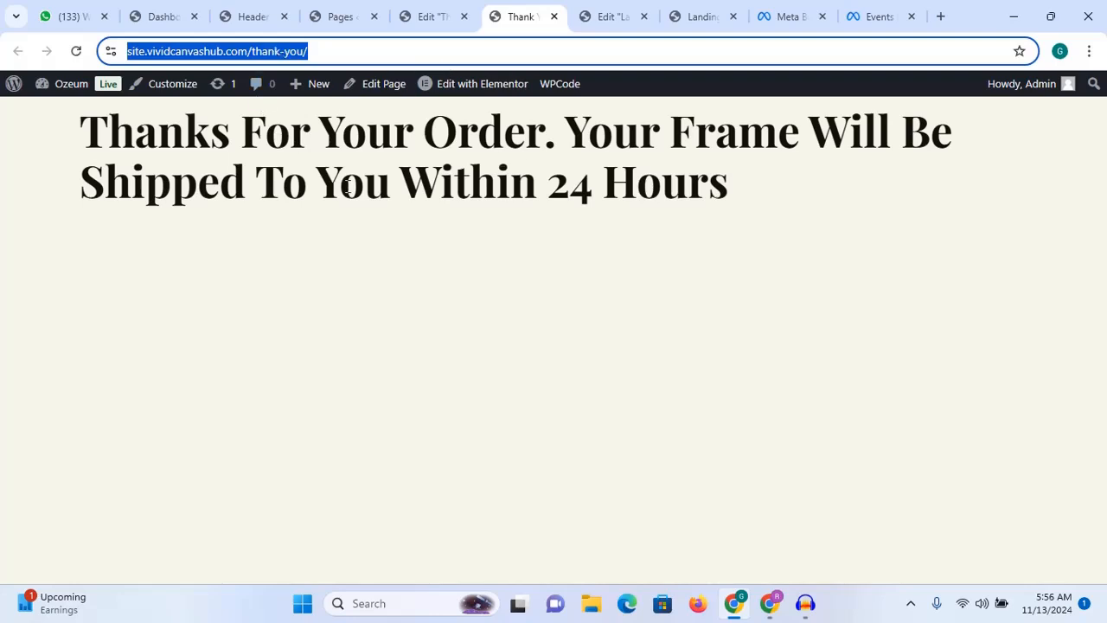
{"action": "left_click", "coordinate": [383, 306]}
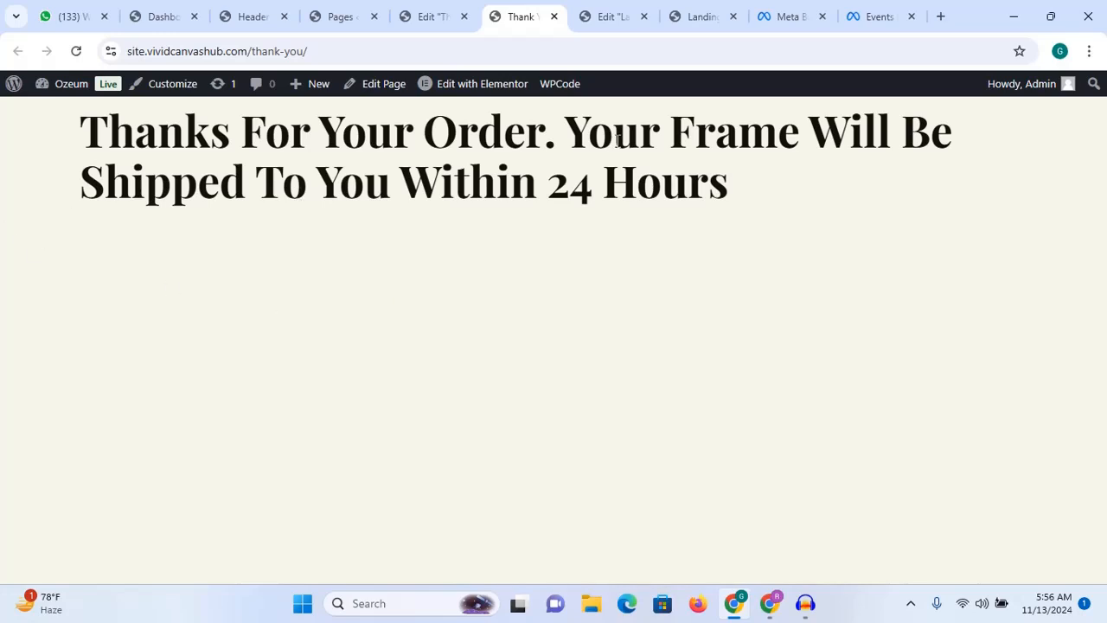
{"action": "left_click", "coordinate": [695, 20]}
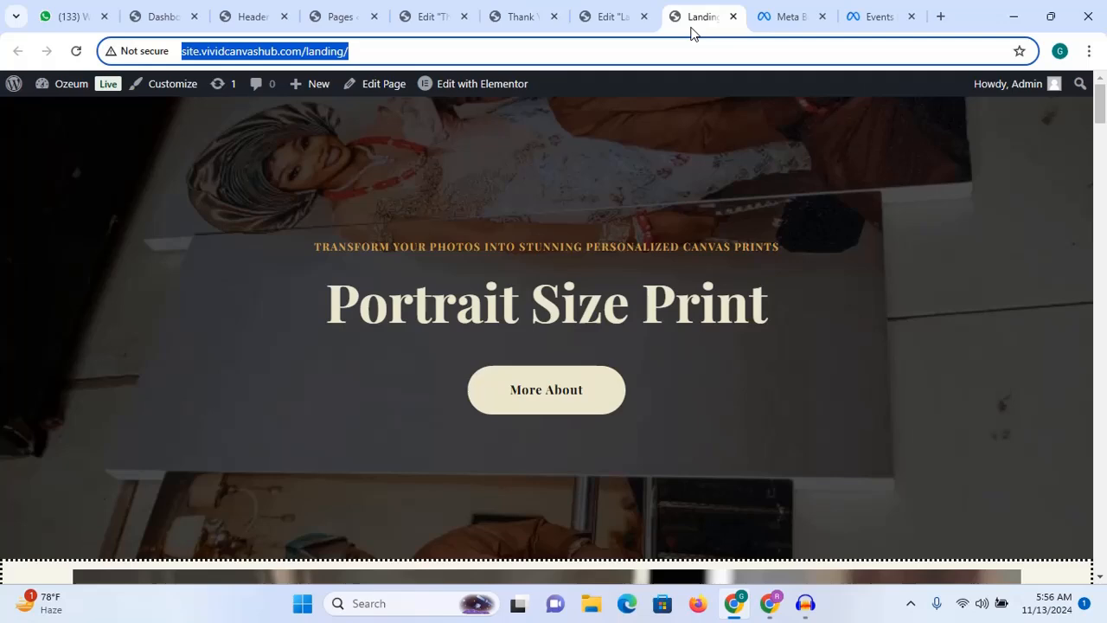
{"action": "left_click", "coordinate": [875, 17]}
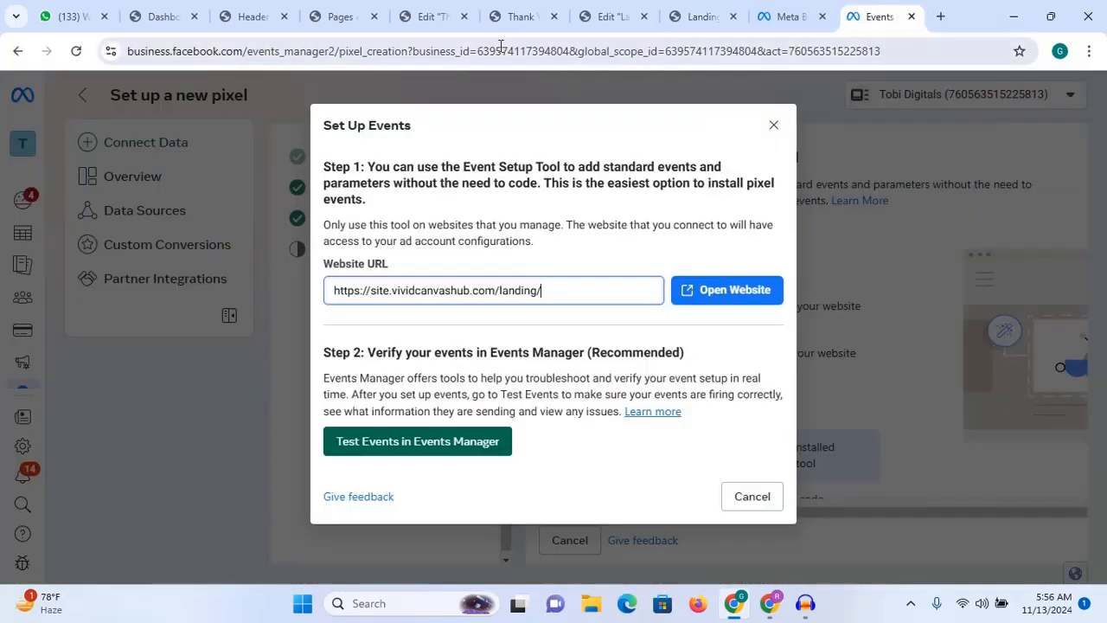
{"action": "left_click", "coordinate": [517, 17]}
{"action": "left_click", "coordinate": [363, 50]}
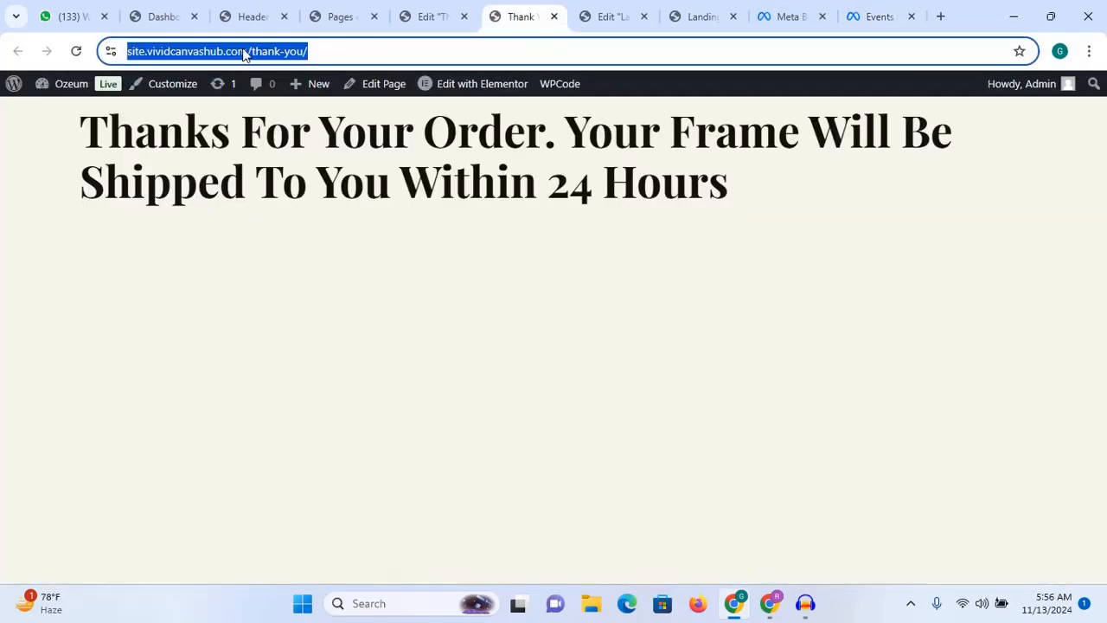
{"action": "right_click", "coordinate": [244, 51]}
{"action": "left_click", "coordinate": [348, 207]}
{"action": "left_click", "coordinate": [877, 17]}
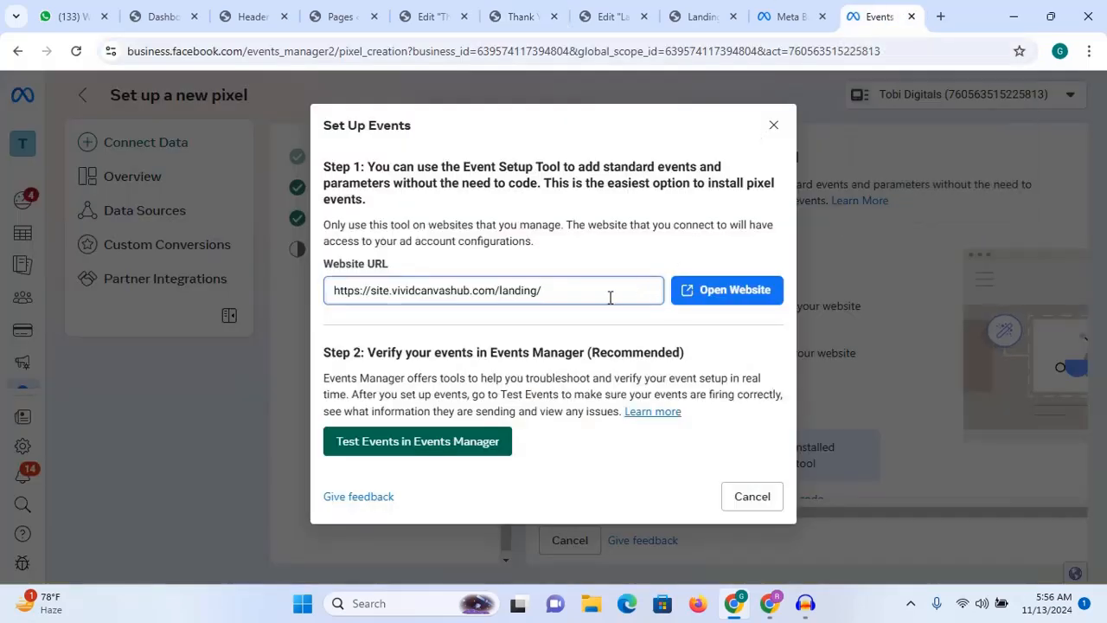
{"action": "left_click_drag", "start_coordinate": [609, 297], "coordinate": [329, 298]}
{"action": "key", "text": "ctrl+v"}
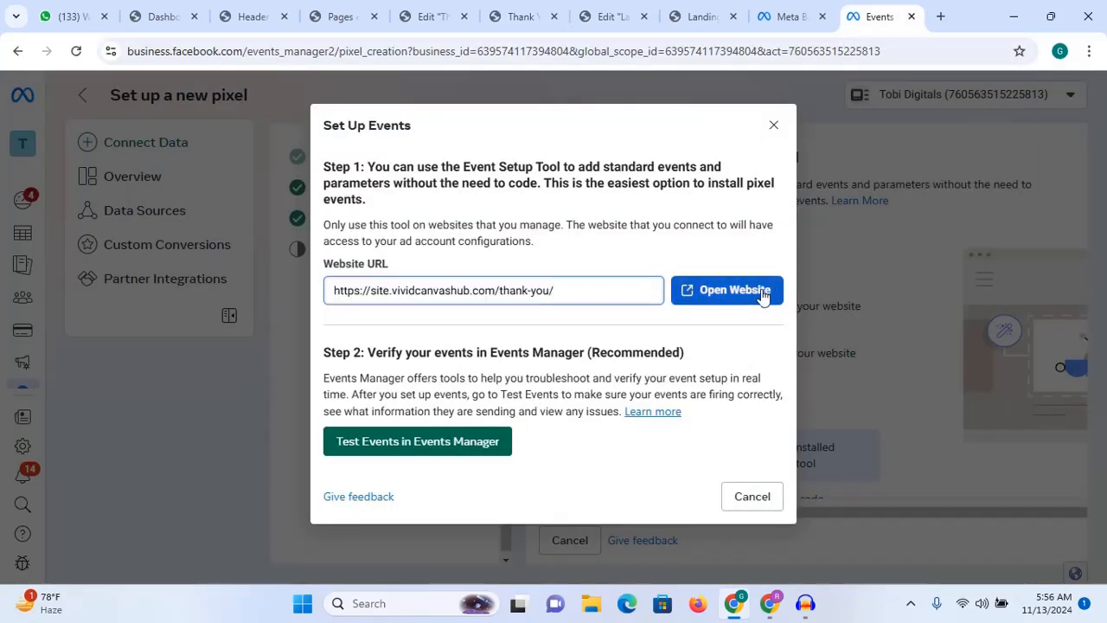
{"action": "left_click", "coordinate": [735, 290]}
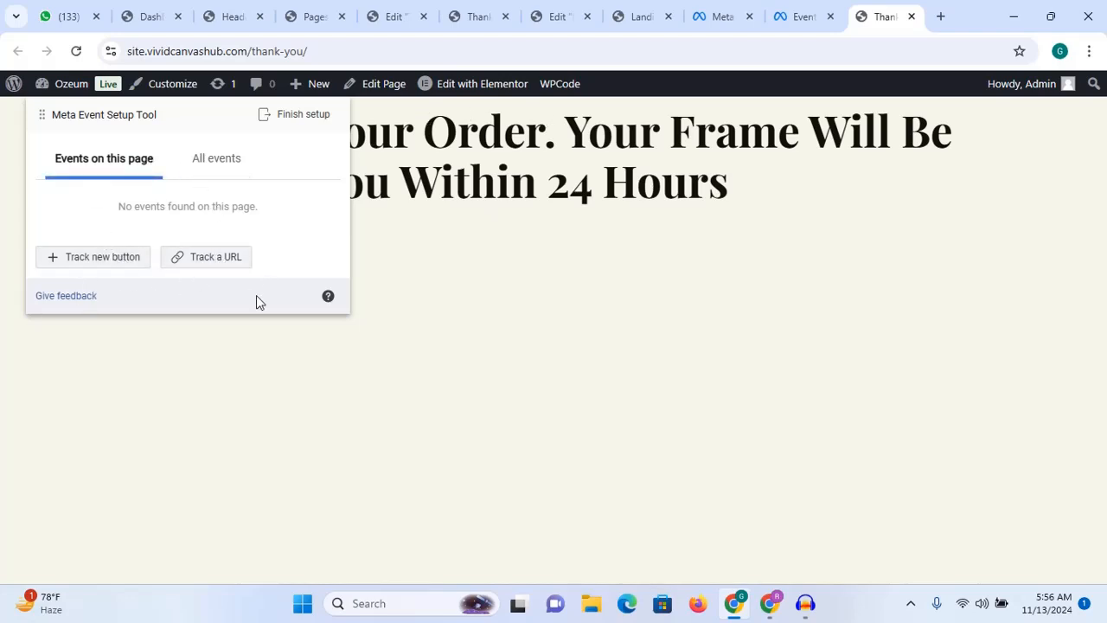
{"action": "left_click", "coordinate": [214, 263]}
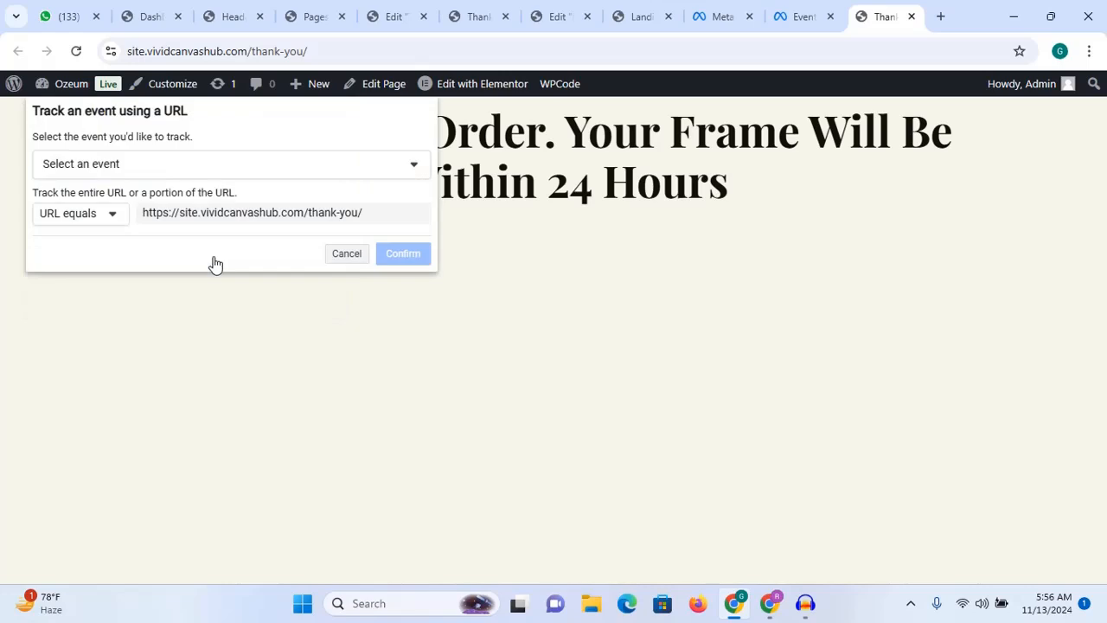
{"action": "left_click", "coordinate": [250, 168]}
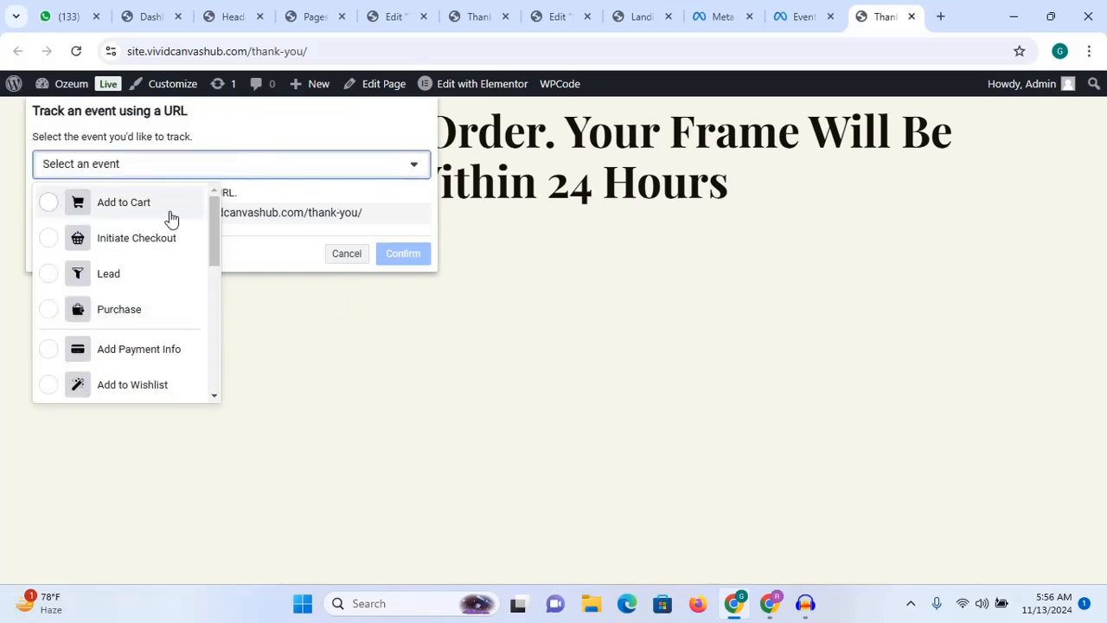
{"action": "left_click", "coordinate": [48, 311]}
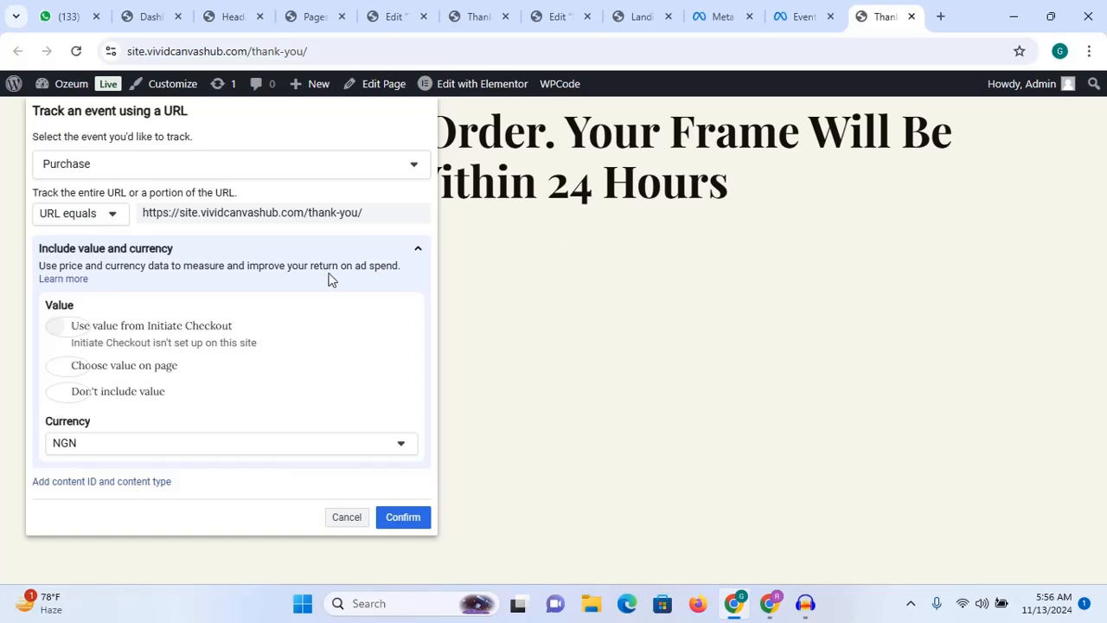
{"action": "left_click", "coordinate": [102, 217]}
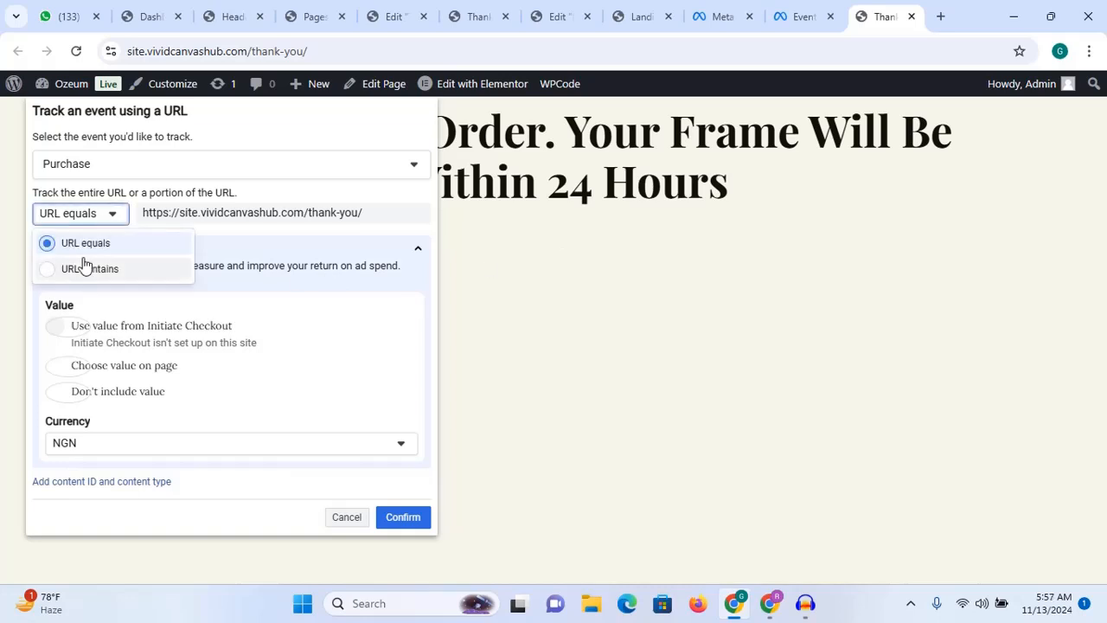
{"action": "left_click", "coordinate": [102, 228]}
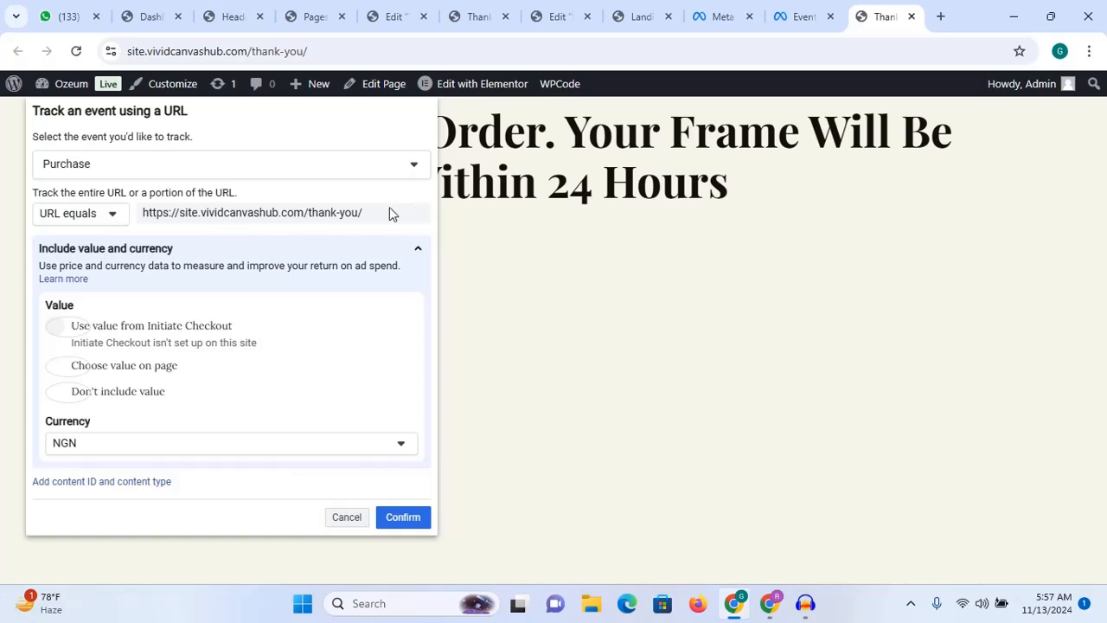
{"action": "mouse_move", "coordinate": [390, 213]}
{"action": "left_mouse_down"}
{"action": "mouse_move", "coordinate": [163, 211]}
{"action": "mouse_move", "coordinate": [381, 214]}
{"action": "left_mouse_up"}
{"action": "left_click", "coordinate": [403, 519]}
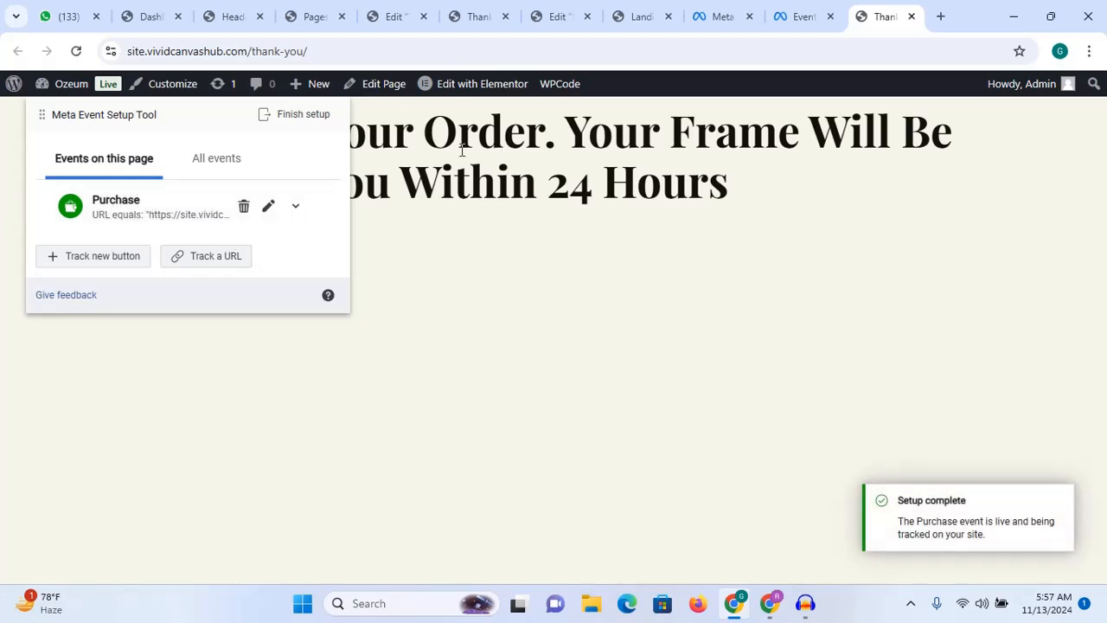
Step: Open the Finish setup review and delete the added Purchase event from it
{"action": "left_click", "coordinate": [303, 121]}
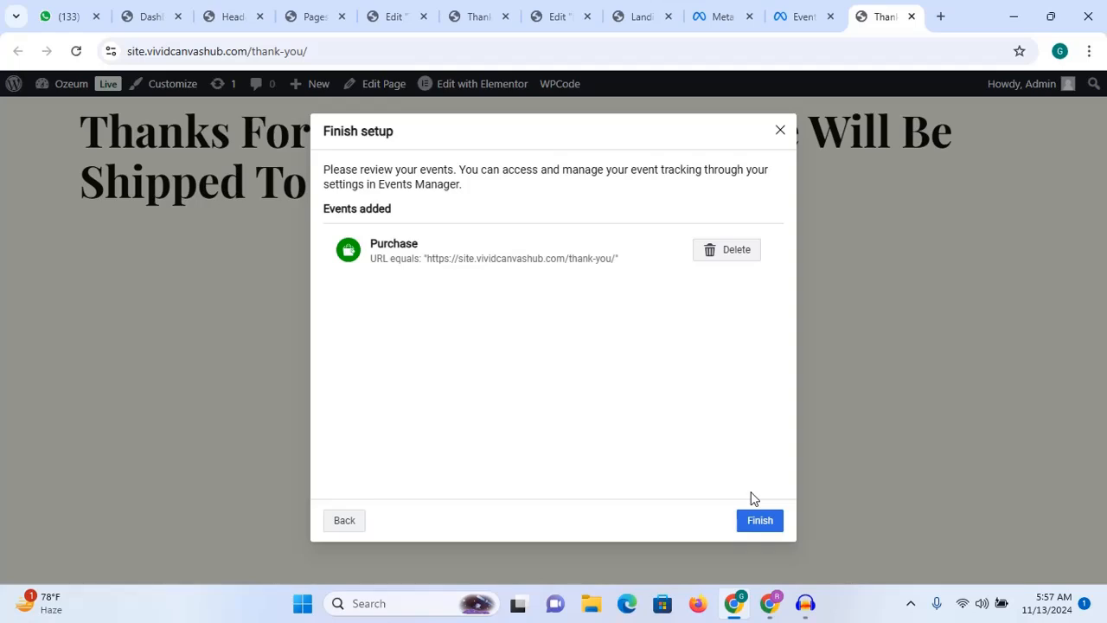
{"action": "left_click", "coordinate": [716, 259]}
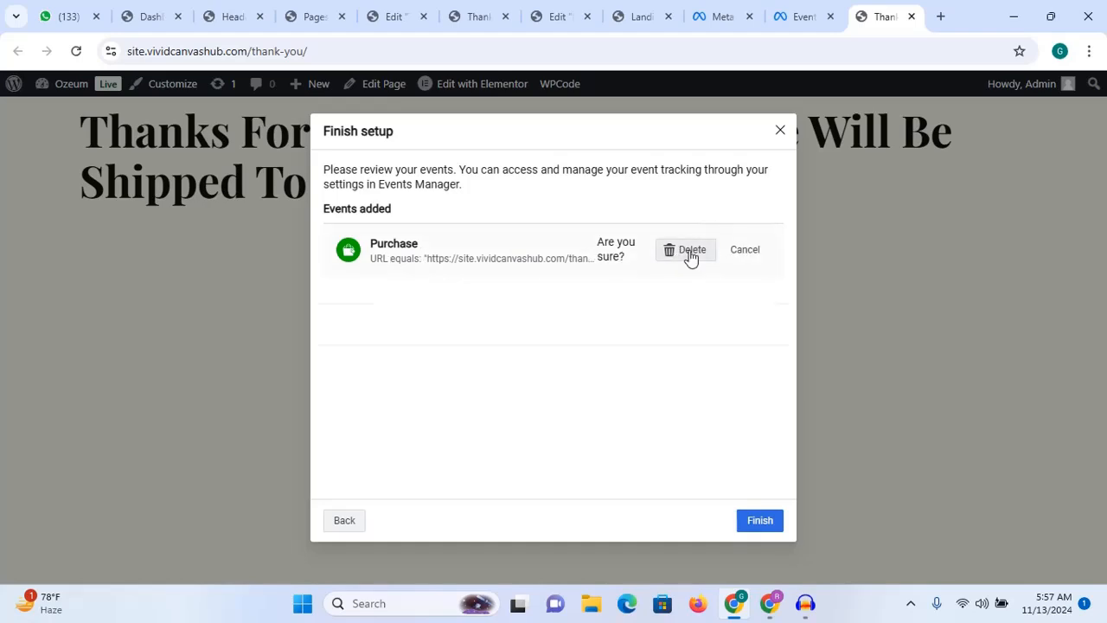
{"action": "left_click", "coordinate": [691, 258]}
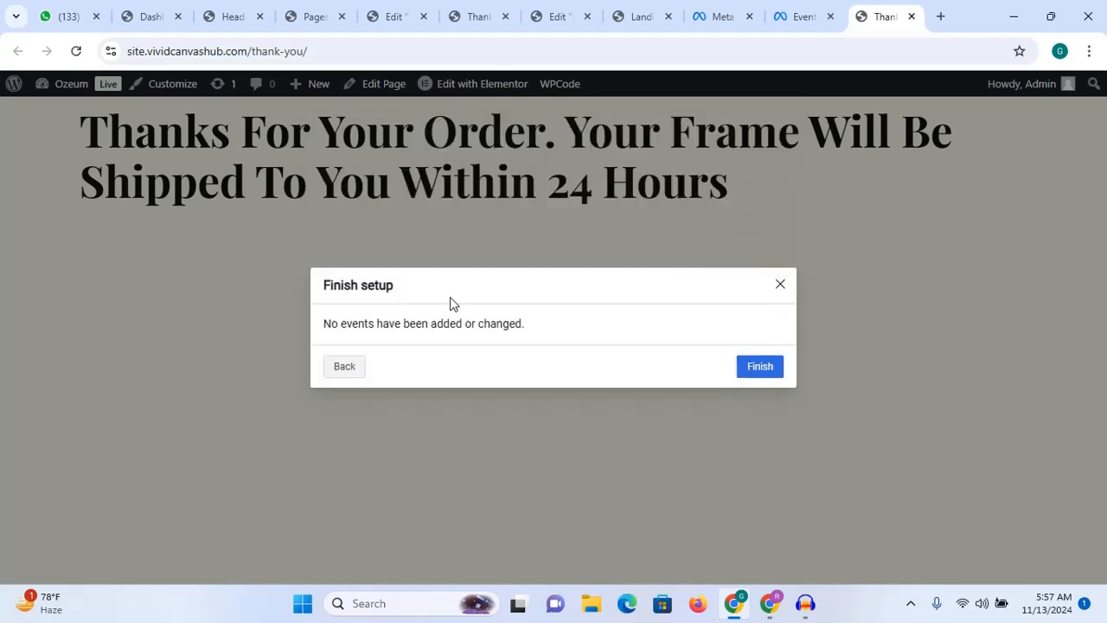
{"action": "left_click", "coordinate": [344, 366]}
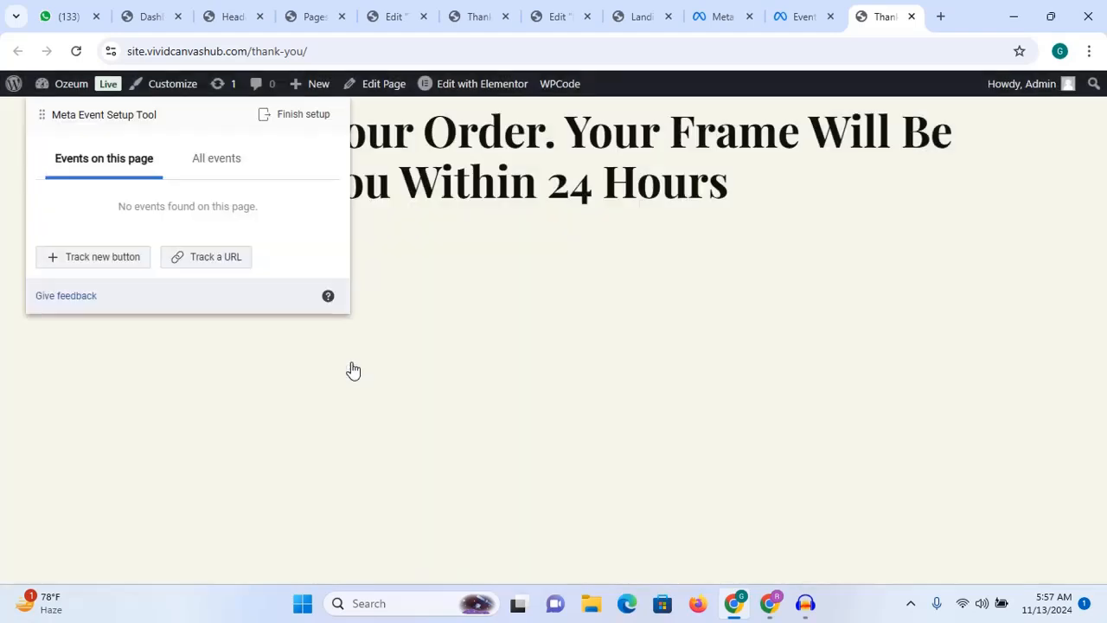
{"action": "left_click", "coordinate": [227, 271]}
{"action": "left_click", "coordinate": [216, 173]}
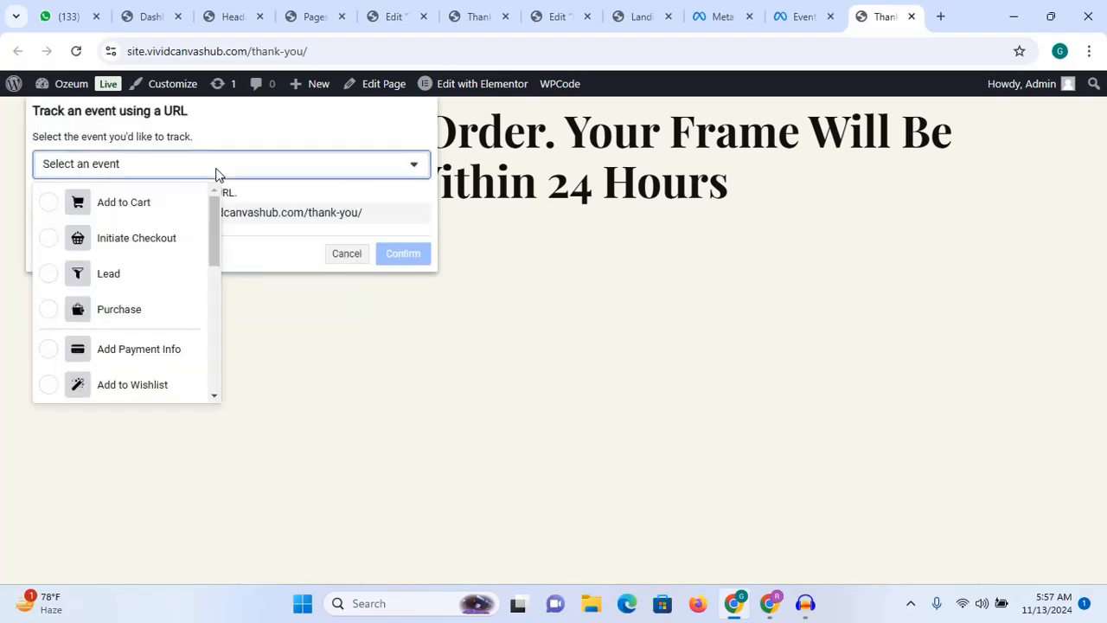
{"action": "left_click", "coordinate": [52, 275]}
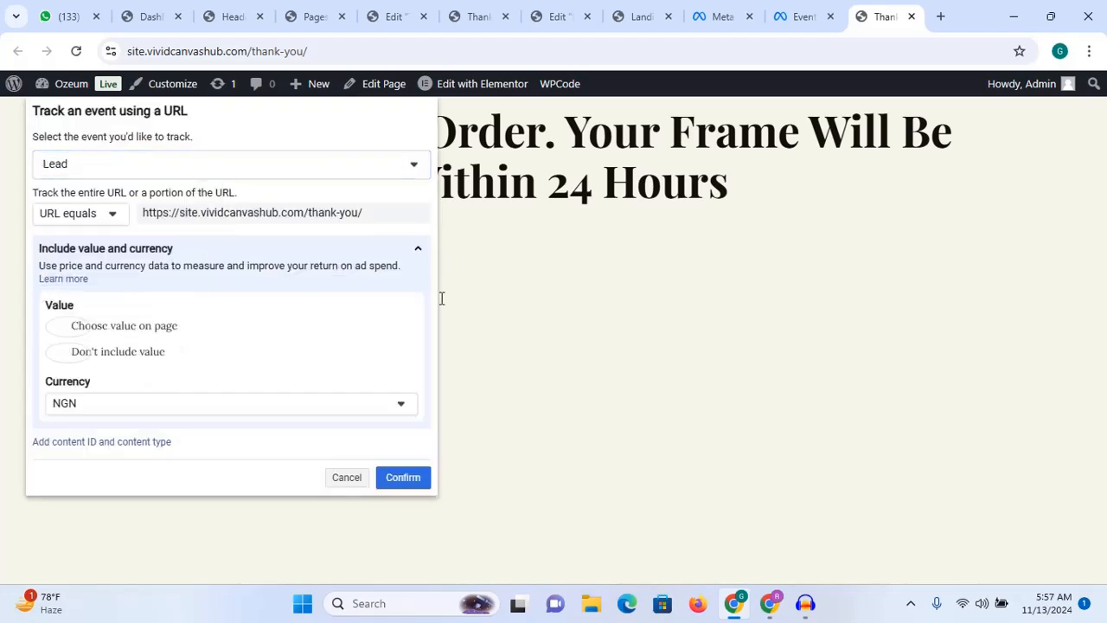
{"action": "left_click", "coordinate": [409, 483]}
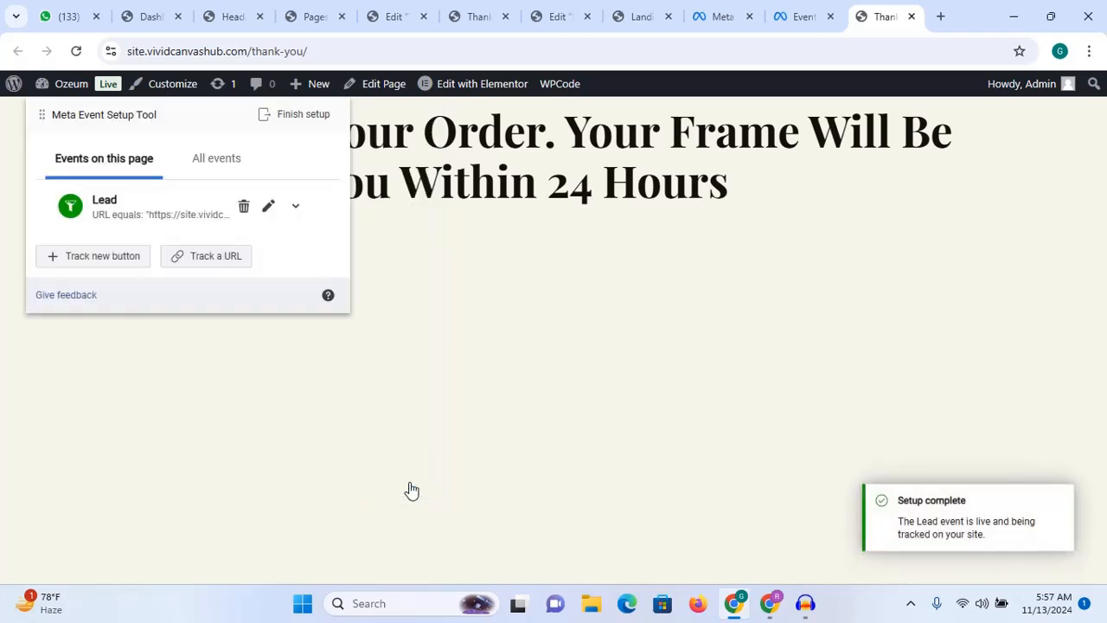
Step: Finish the event setup with the added Lead event and skip the feedback survey
{"action": "left_click", "coordinate": [287, 120]}
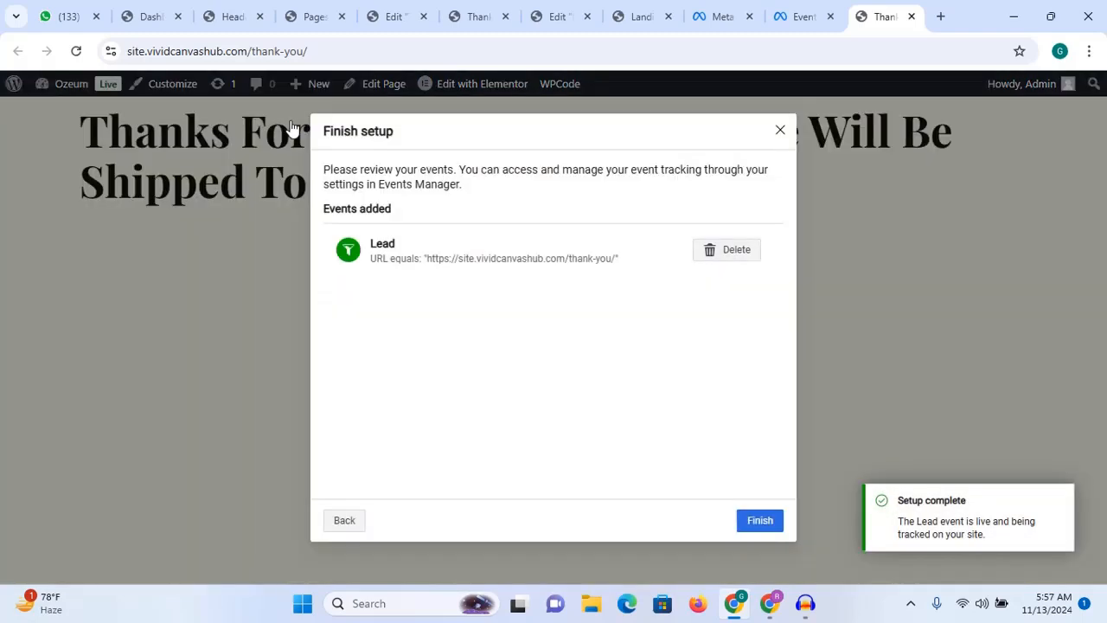
{"action": "left_click", "coordinate": [765, 522]}
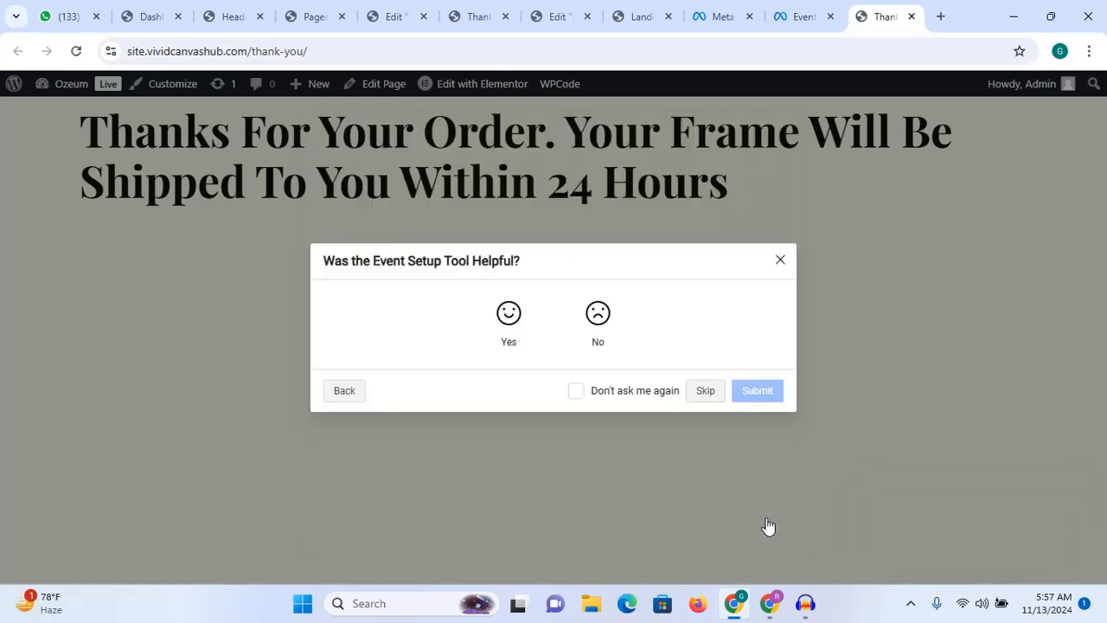
{"action": "left_click", "coordinate": [710, 396]}
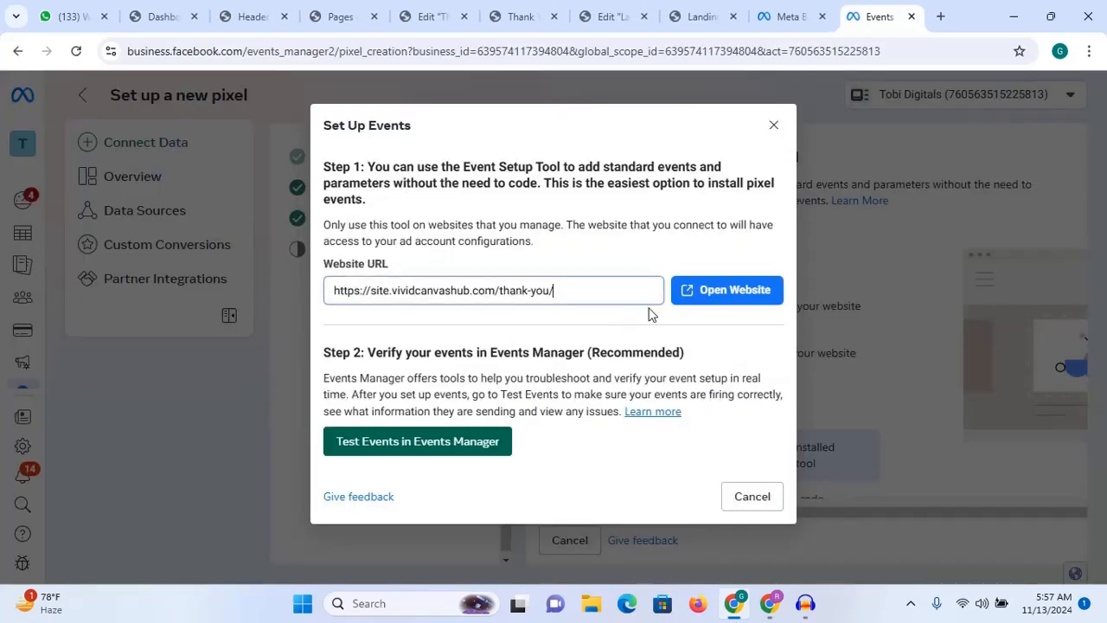
Step: Close the Set Up Events dialog and exit the new pixel setup to the Pixel 1 overview
{"action": "left_click", "coordinate": [774, 126]}
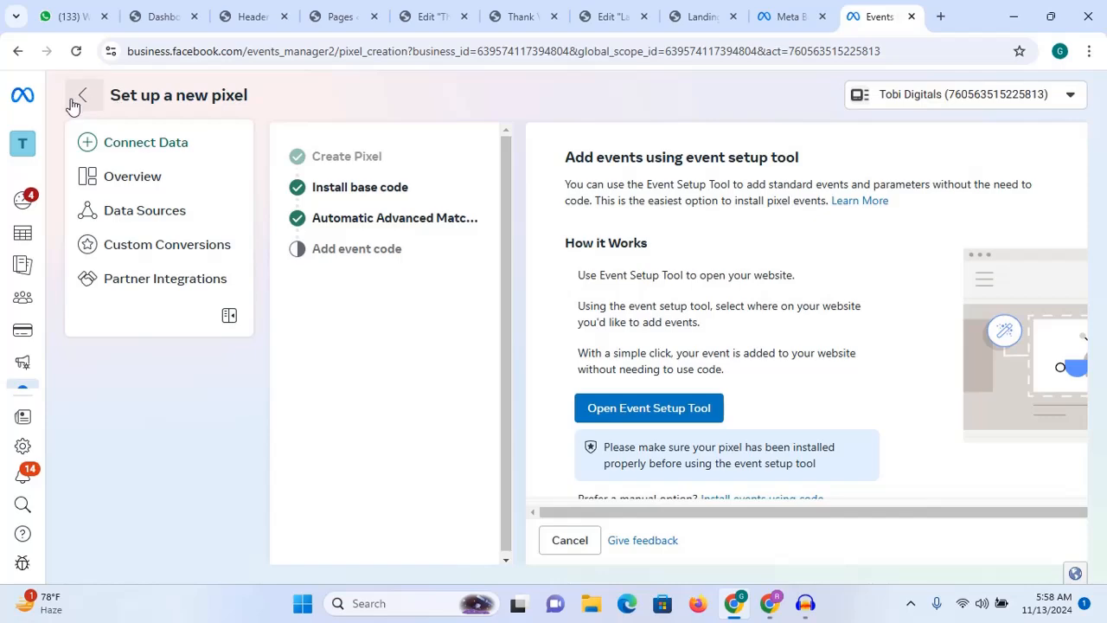
{"action": "left_click", "coordinate": [570, 540]}
{"action": "left_click", "coordinate": [616, 302]}
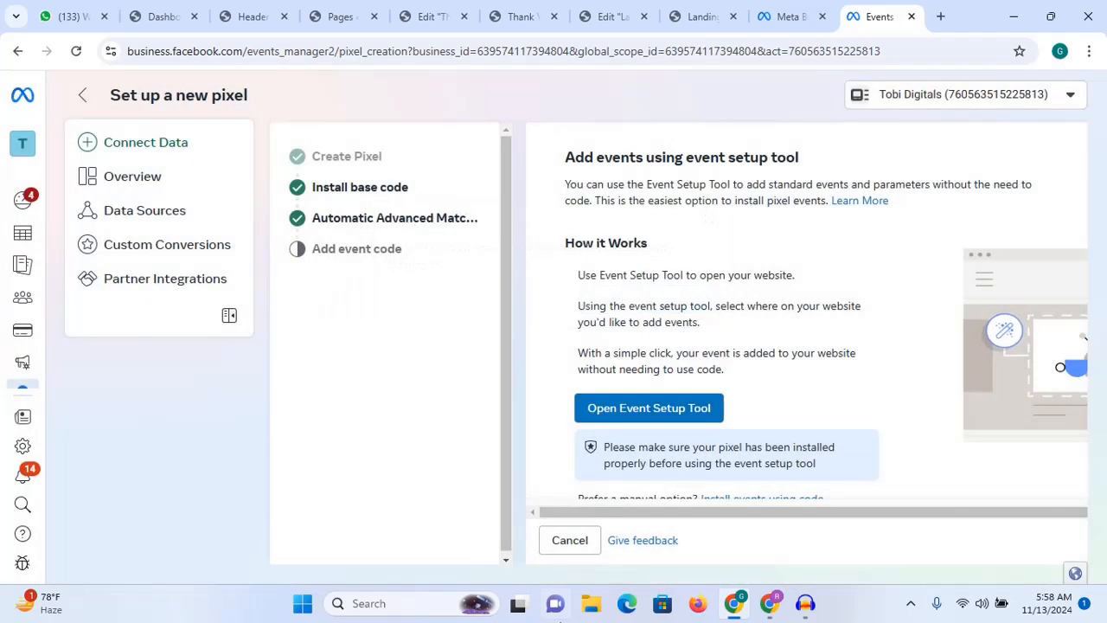
{"action": "left_click", "coordinate": [565, 541]}
{"action": "left_click", "coordinate": [698, 301]}
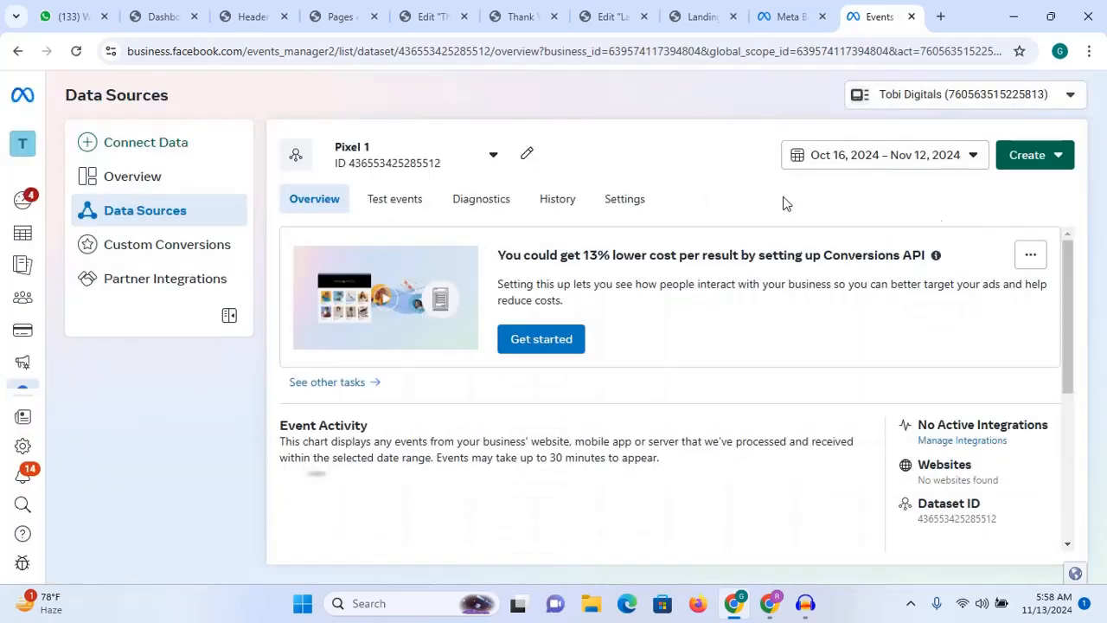
Step: Reload the Pixel 1 overview and examine its Event Activity chart, integration details and list of received events
{"action": "left_click_drag", "start_coordinate": [1069, 288], "coordinate": [1056, 308]}
{"action": "left_click", "coordinate": [647, 53]}
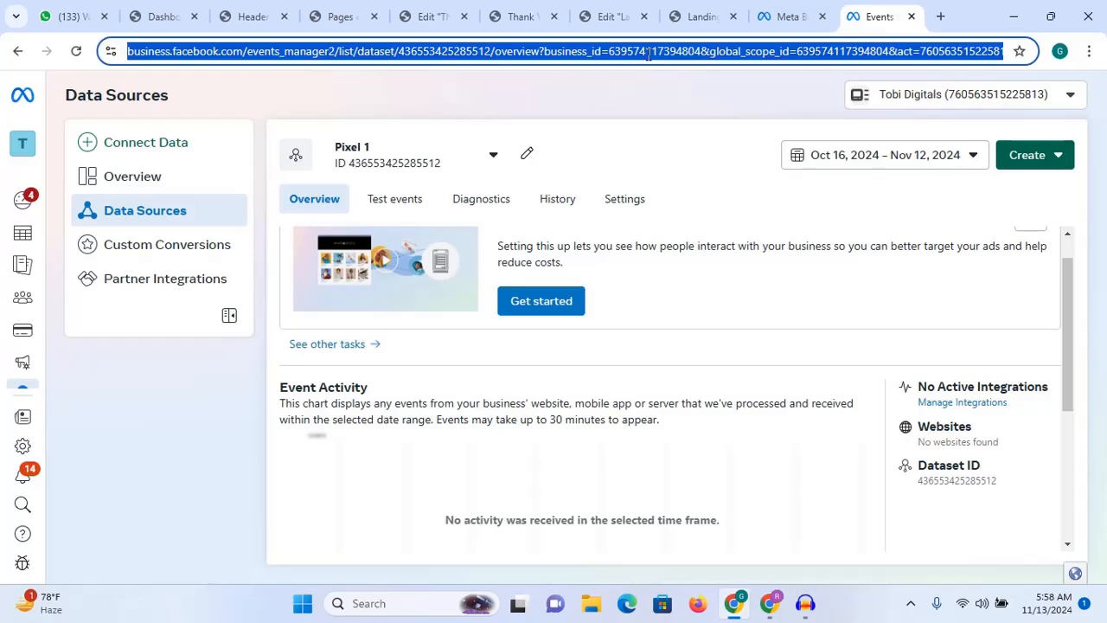
{"action": "key", "text": "Return"}
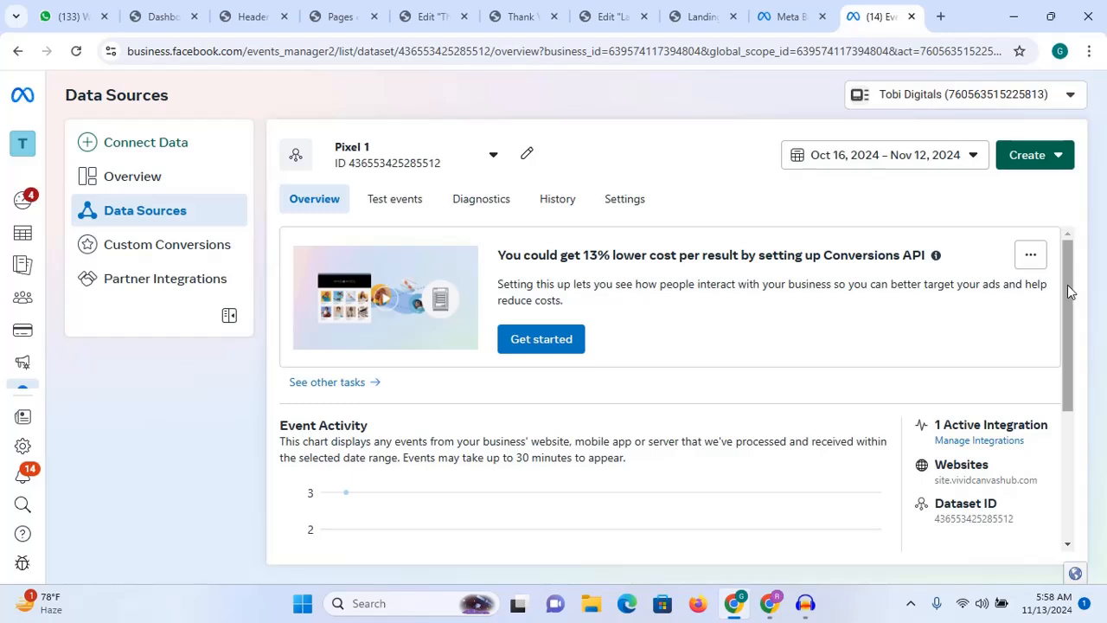
{"action": "left_click_drag", "start_coordinate": [1071, 292], "coordinate": [1070, 434]}
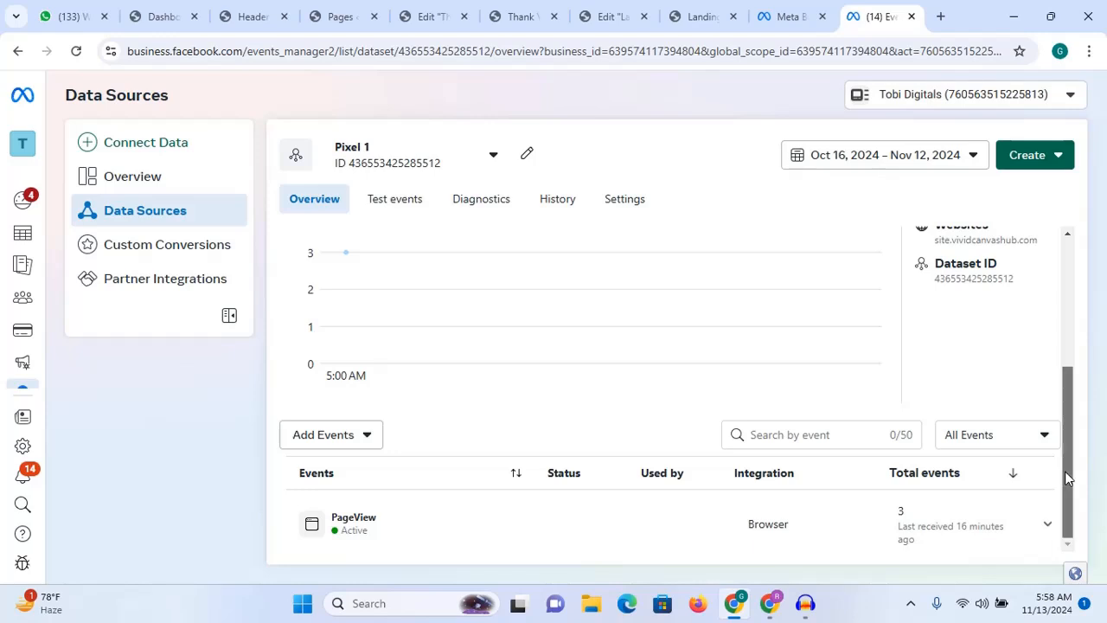
{"action": "left_click_drag", "start_coordinate": [1065, 471], "coordinate": [1068, 401]}
{"action": "scroll", "coordinate": [746, 422], "scroll_direction": "down", "scroll_amount": 1}
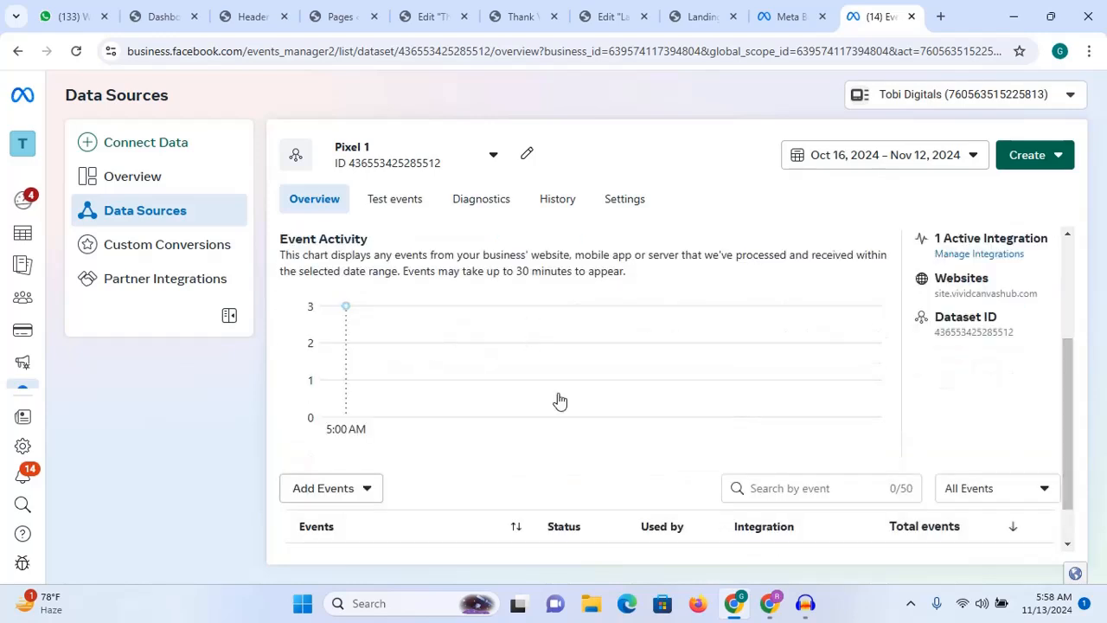
{"action": "mouse_move", "coordinate": [644, 380]}
{"action": "mouse_move", "coordinate": [732, 400]}
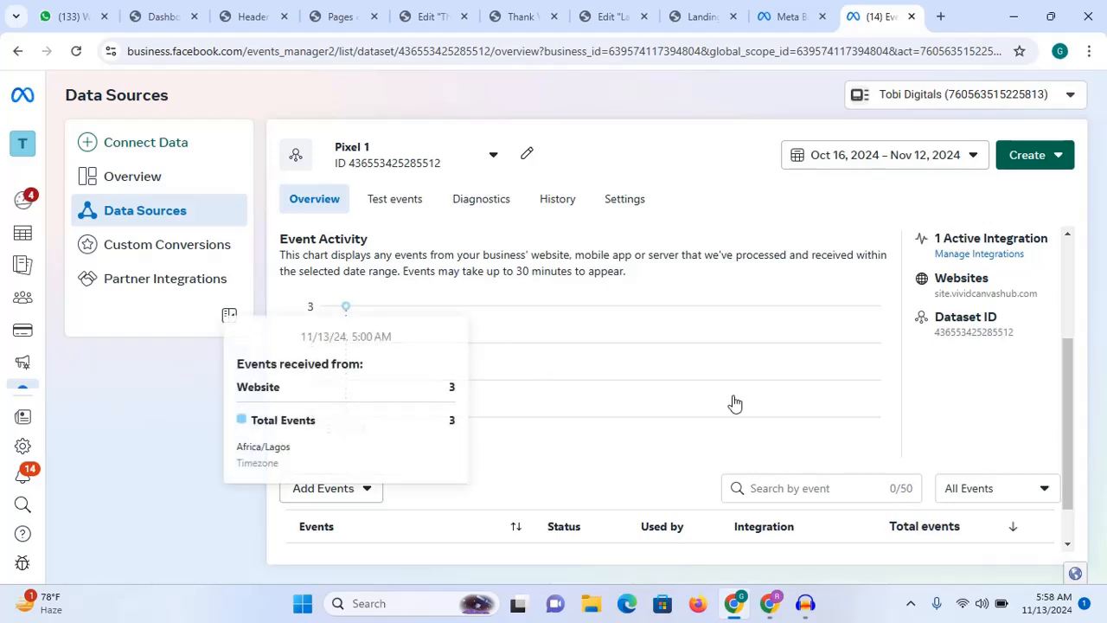